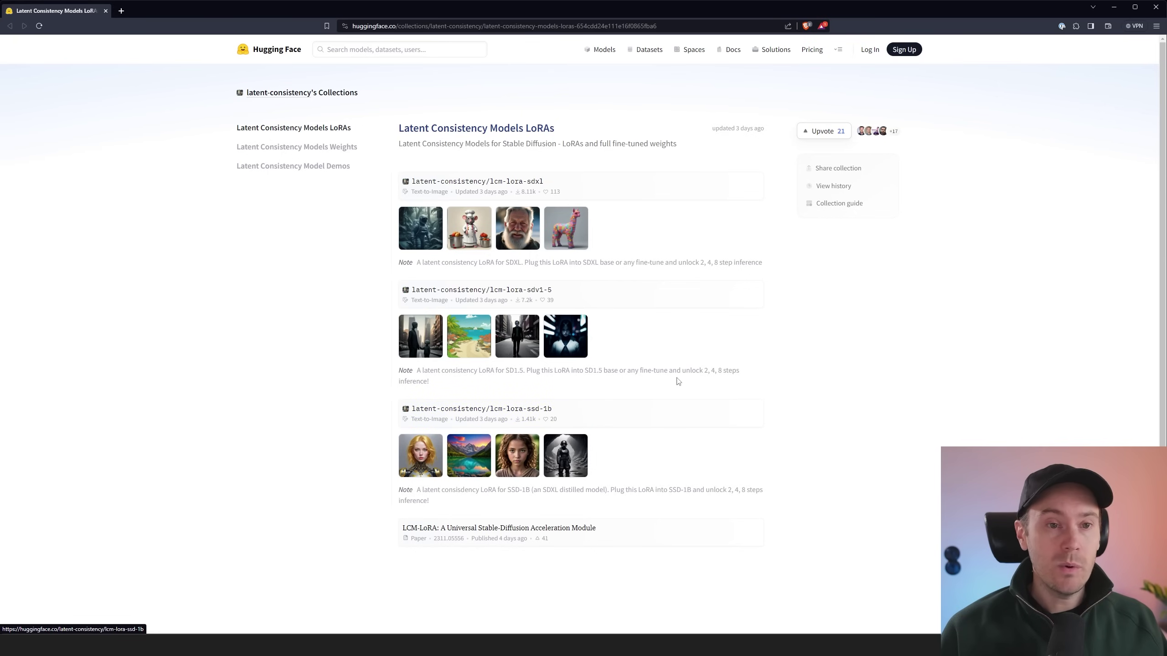
Open the SDXL and SD1.5 LCM LoRA pages and download SDXL's pytorch_lora_weights.safetensors.
{"action": "middle_click", "coordinate": [528, 182]}
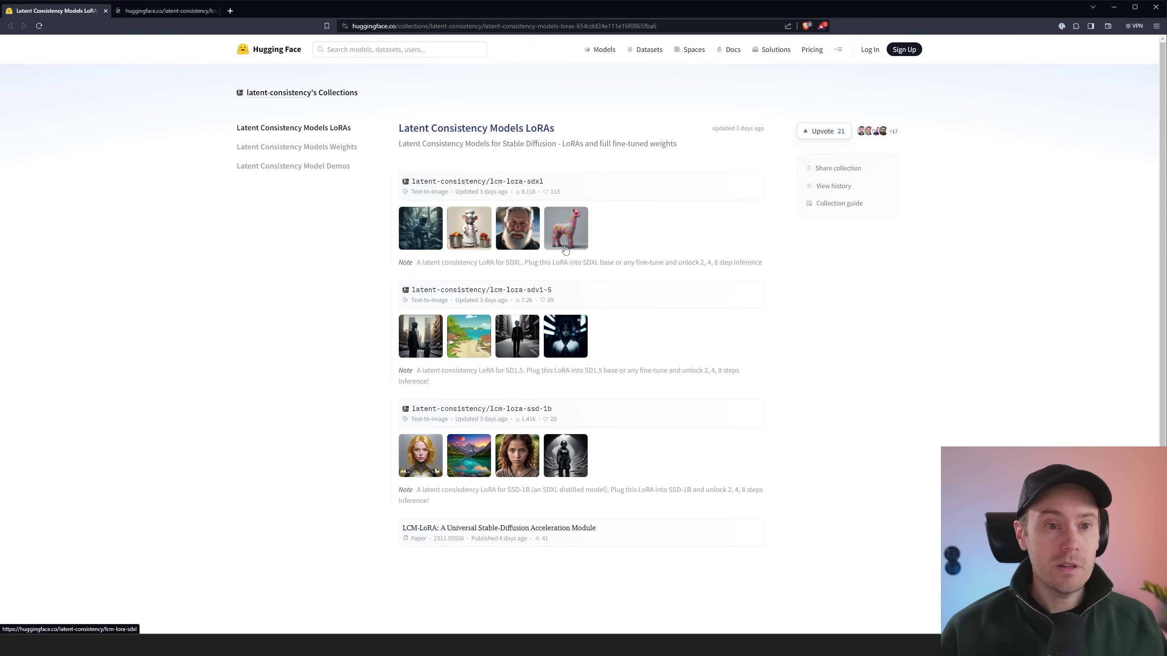
{"action": "middle_click", "coordinate": [524, 291]}
{"action": "left_click", "coordinate": [179, 13]}
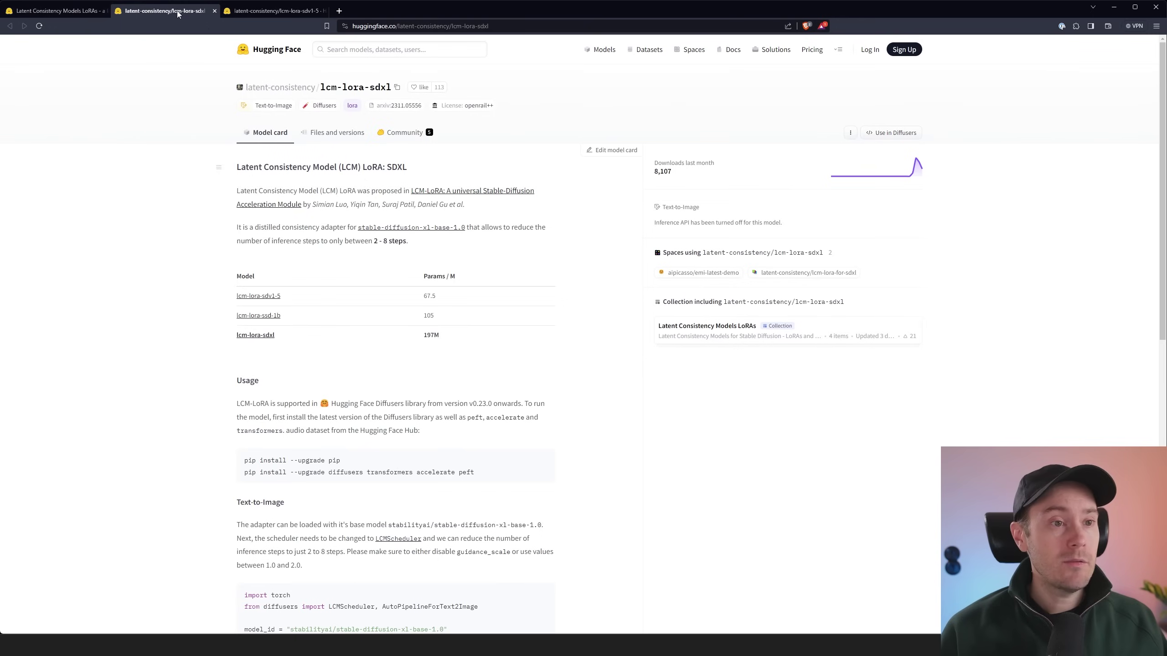
{"action": "left_click", "coordinate": [334, 133]}
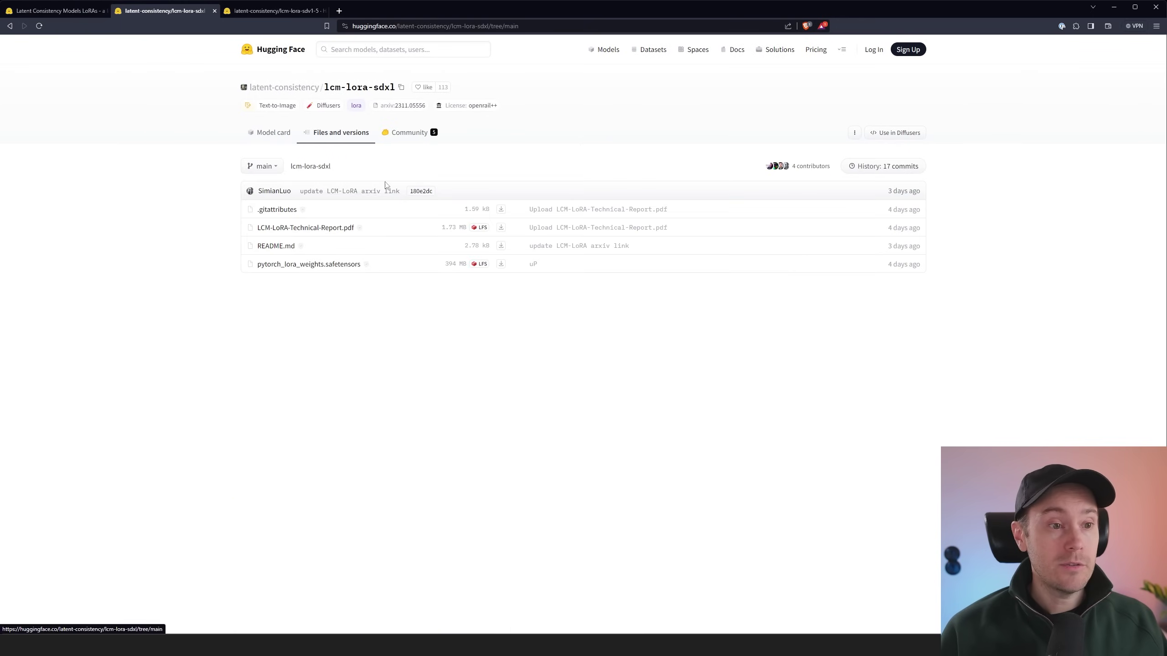
{"action": "left_click", "coordinate": [501, 265]}
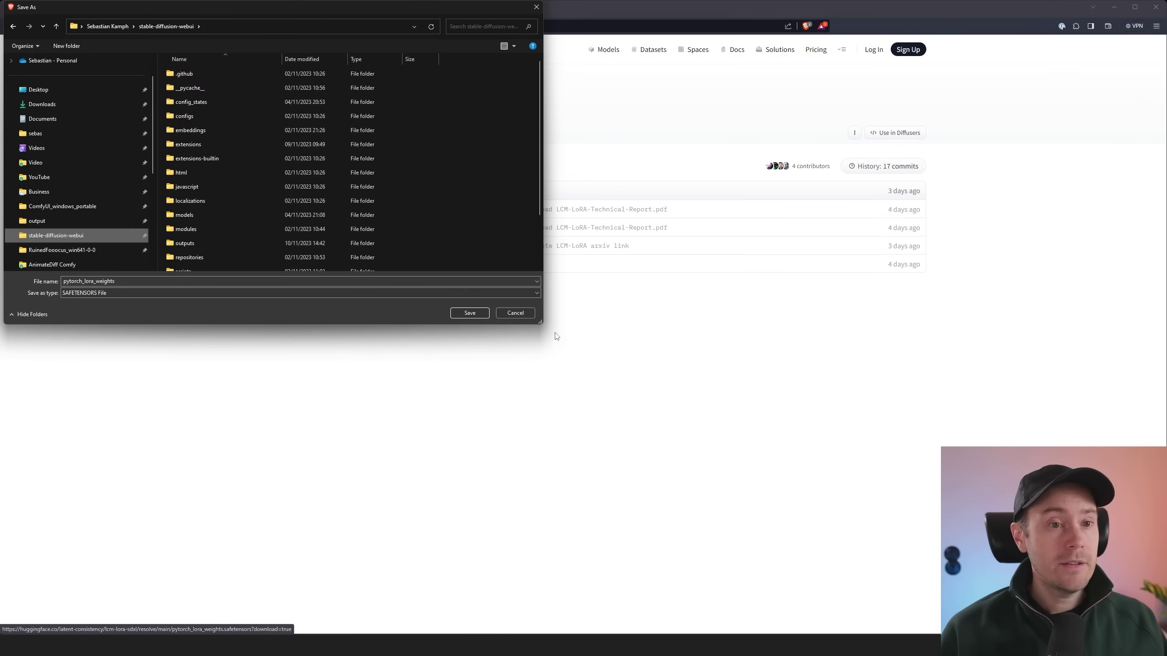
Save the SDXL LCM LoRA weights into stable-diffusion-webui/models/Lora.
{"action": "left_click_drag", "start_coordinate": [539, 326], "coordinate": [625, 467]}
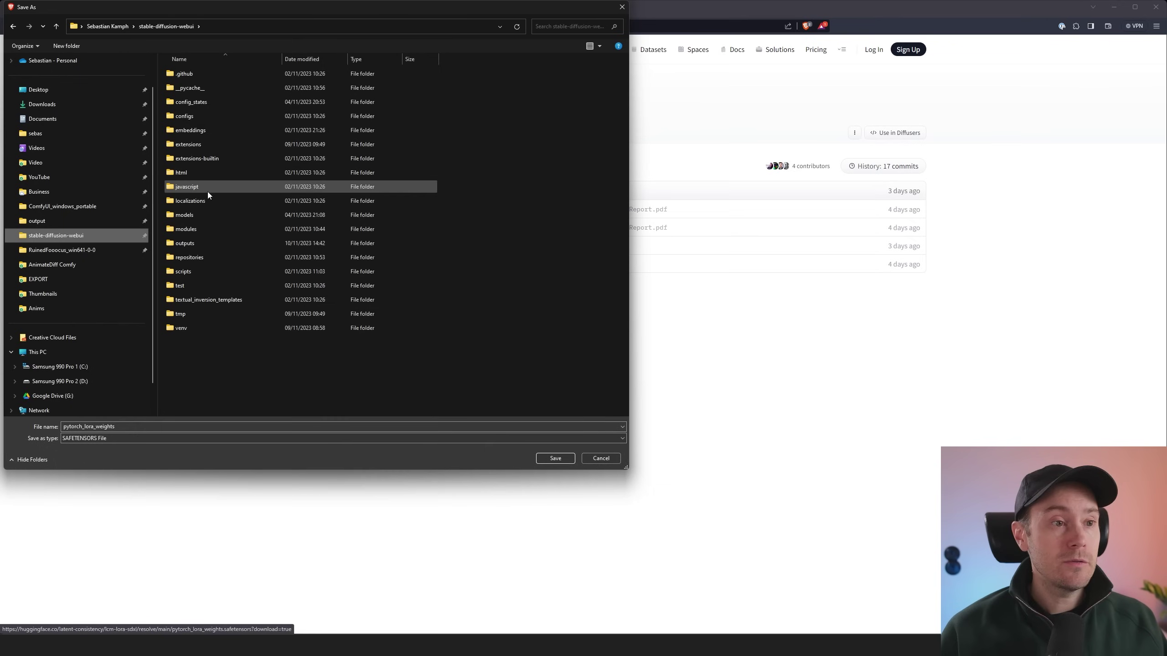
{"action": "double_click", "coordinate": [204, 216]}
{"action": "double_click", "coordinate": [188, 230]}
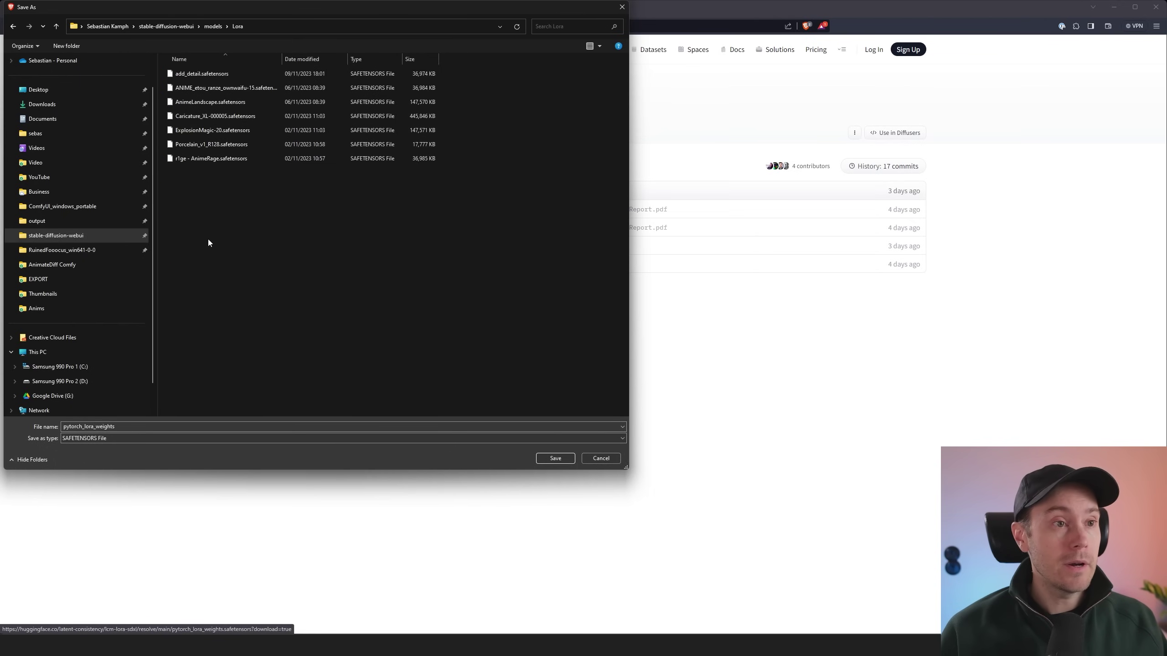
{"action": "left_click", "coordinate": [555, 458]}
{"action": "key", "text": "alt+Tab"}
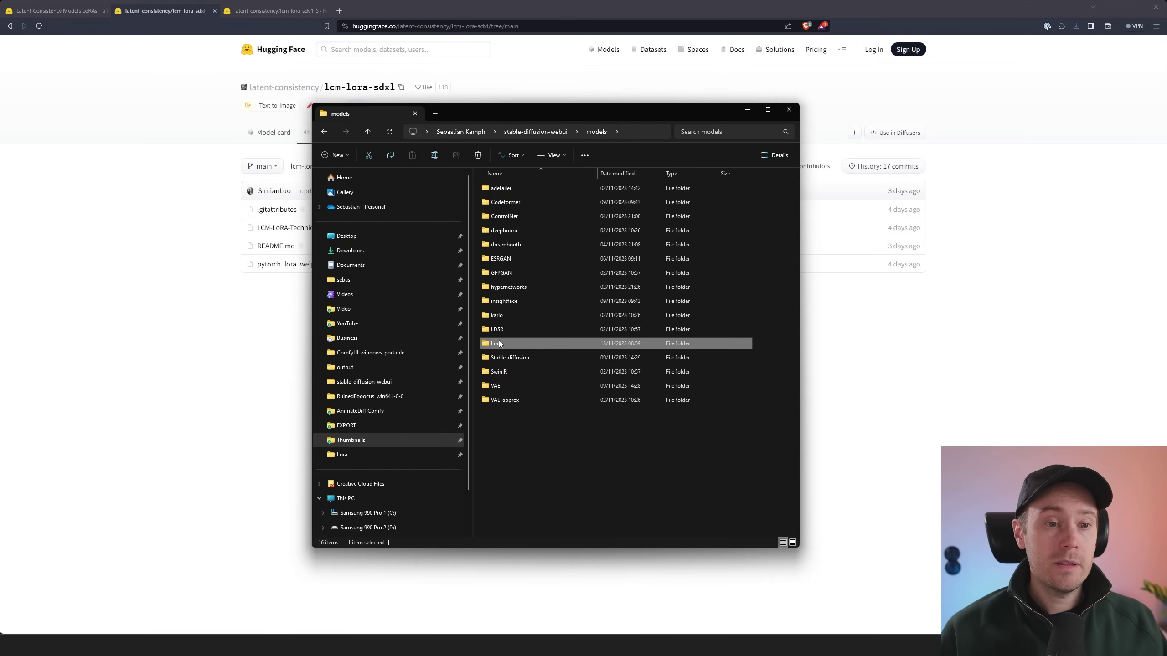
Rename the downloaded SDXL weights in the Lora folder to lcm_sdxl.
{"action": "double_click", "coordinate": [498, 343]}
{"action": "left_click", "coordinate": [684, 286]}
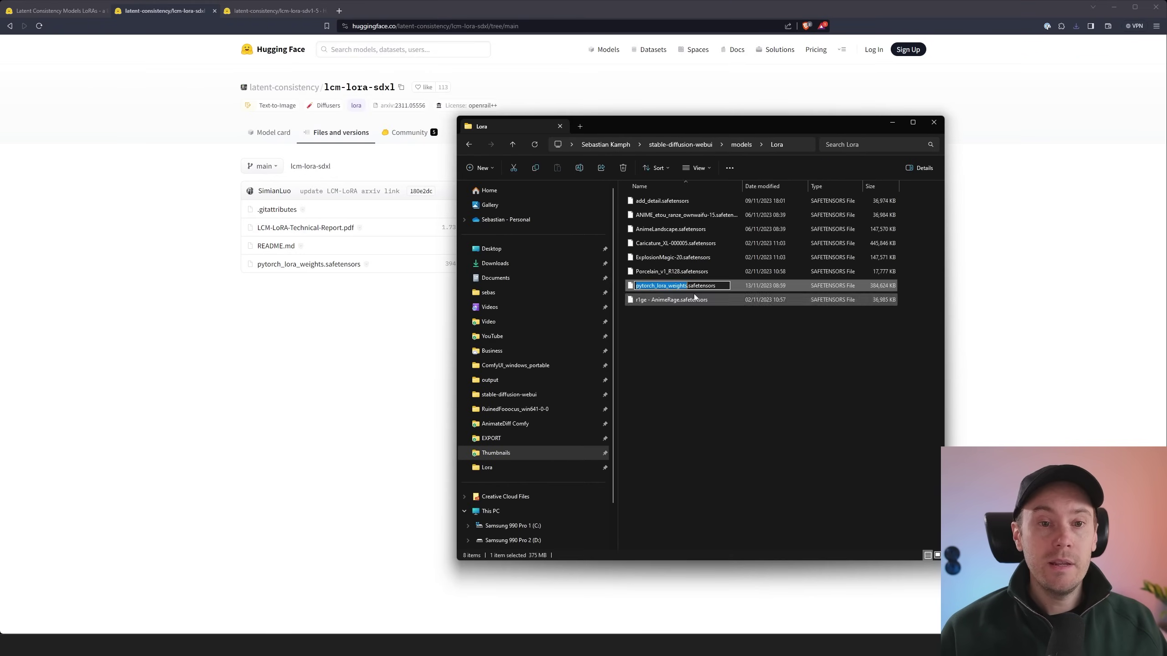
{"action": "key", "text": "F2"}
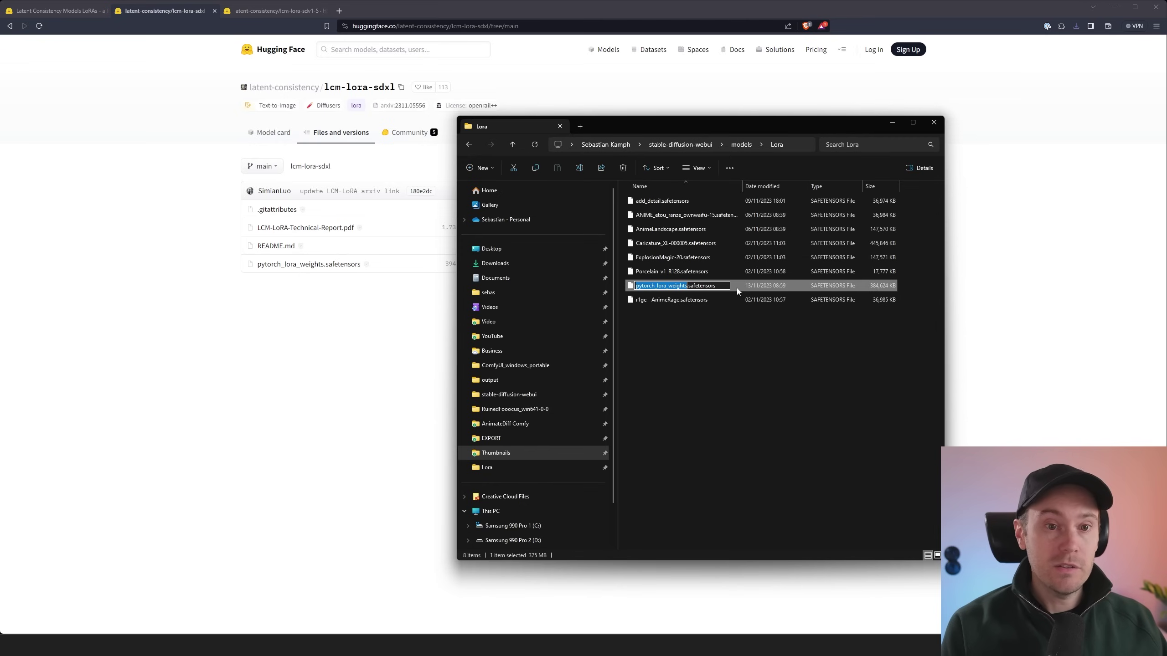
{"action": "type", "text": "lcm_sd"}
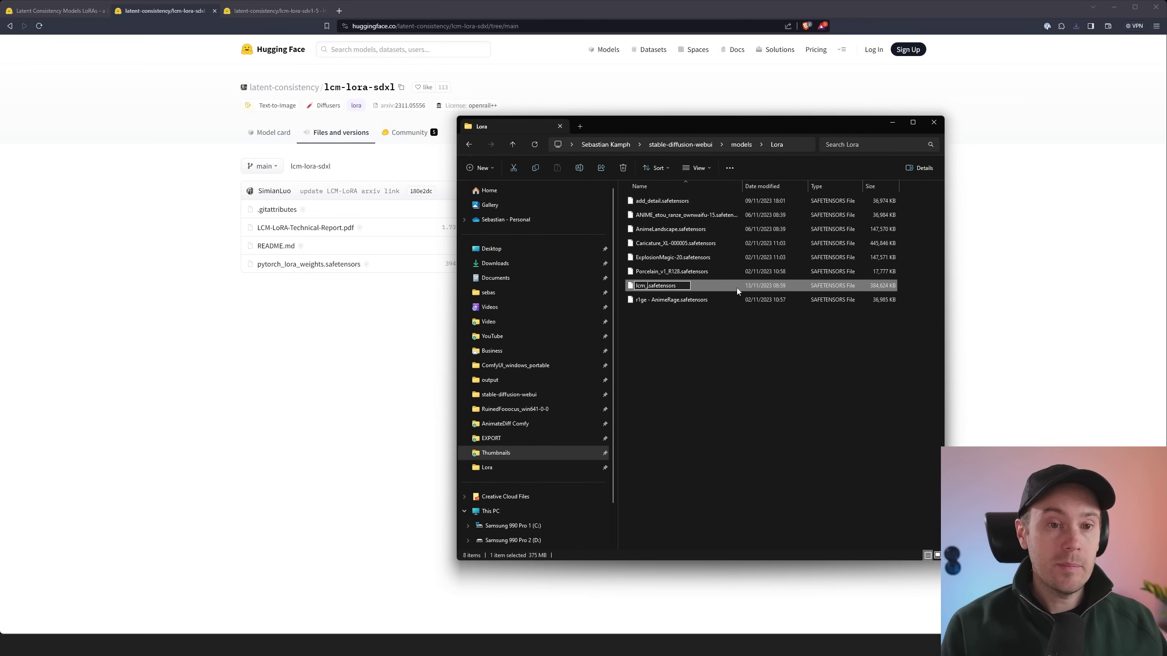
{"action": "type", "text": "xl"}
{"action": "key", "text": "Return"}
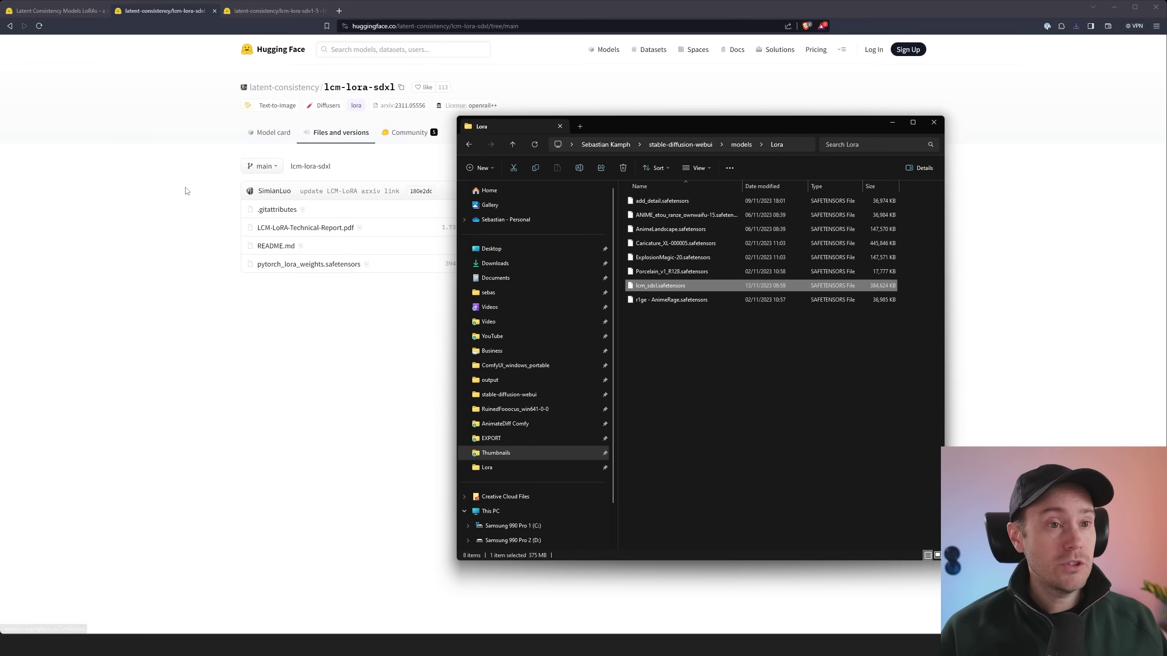
Rename the downloaded SD1.5 LCM LoRA weights to lcm_sd15.
{"action": "left_click", "coordinate": [214, 7]}
{"action": "left_click", "coordinate": [276, 11]}
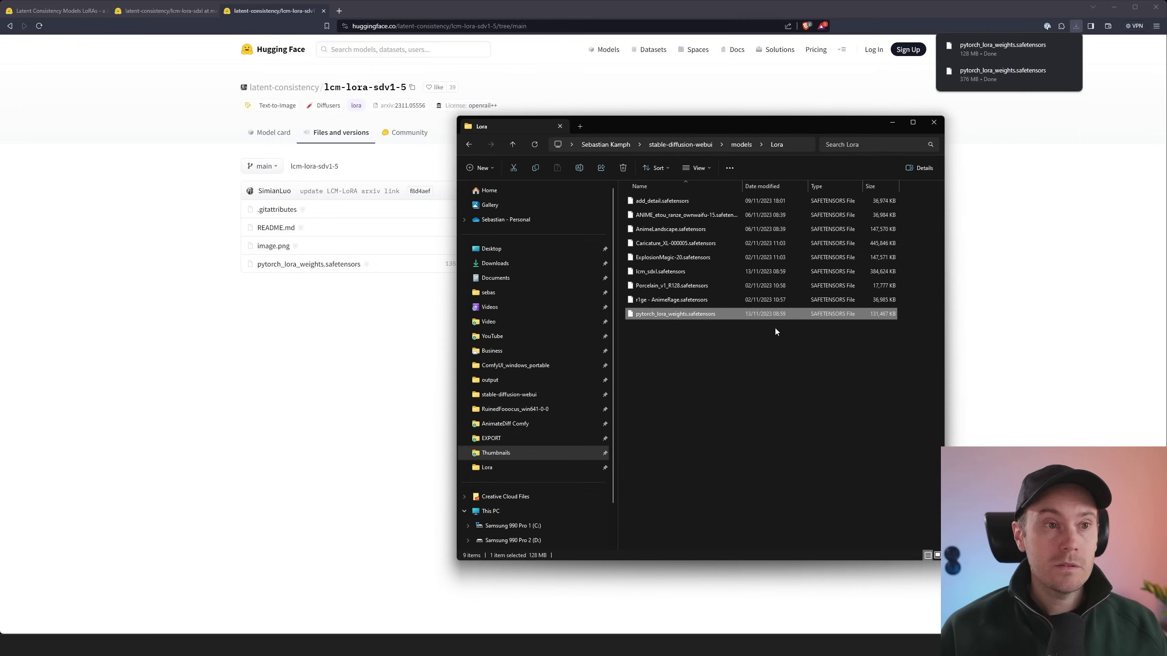
{"action": "key", "text": "F2"}
{"action": "type", "text": "l"}
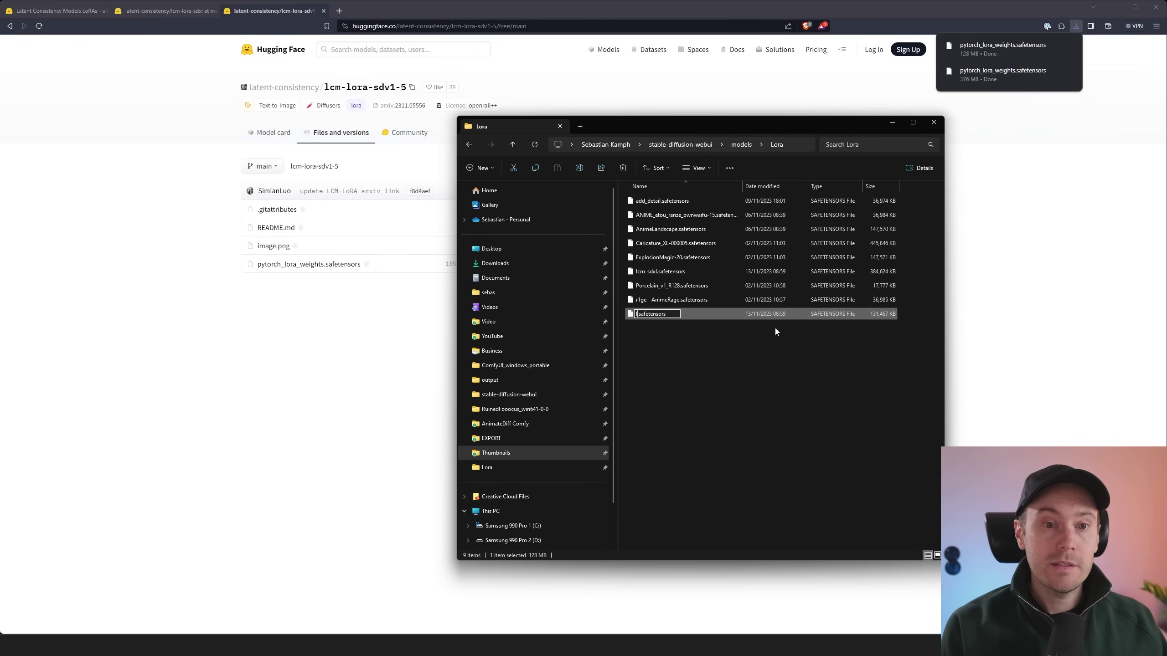
{"action": "type", "text": "cm_sd"}
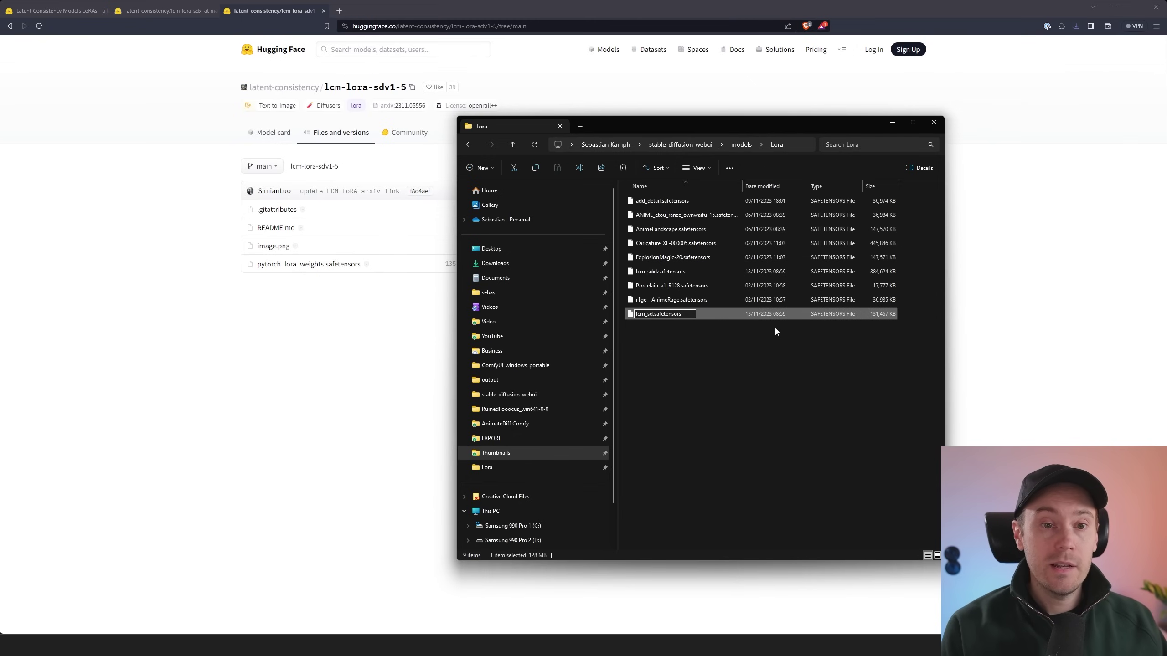
{"action": "type", "text": "15"}
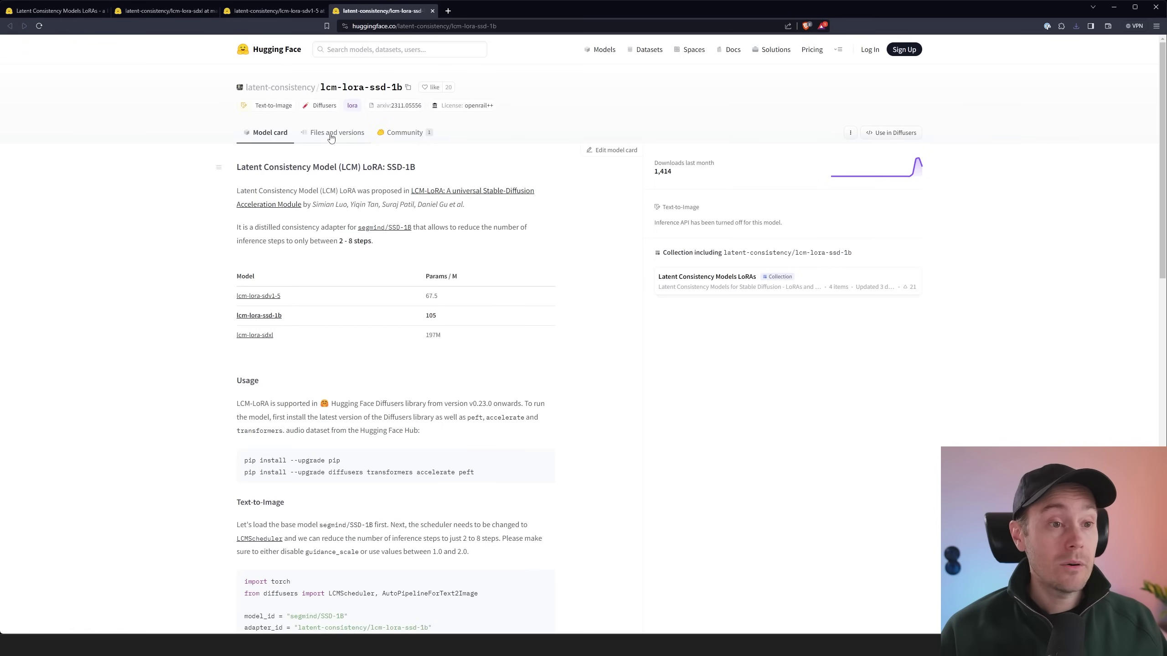
Download the SSD-1B LCM LoRA weights and save them as lcm_ssd1b in the Lora folder.
{"action": "left_click", "coordinate": [332, 133]}
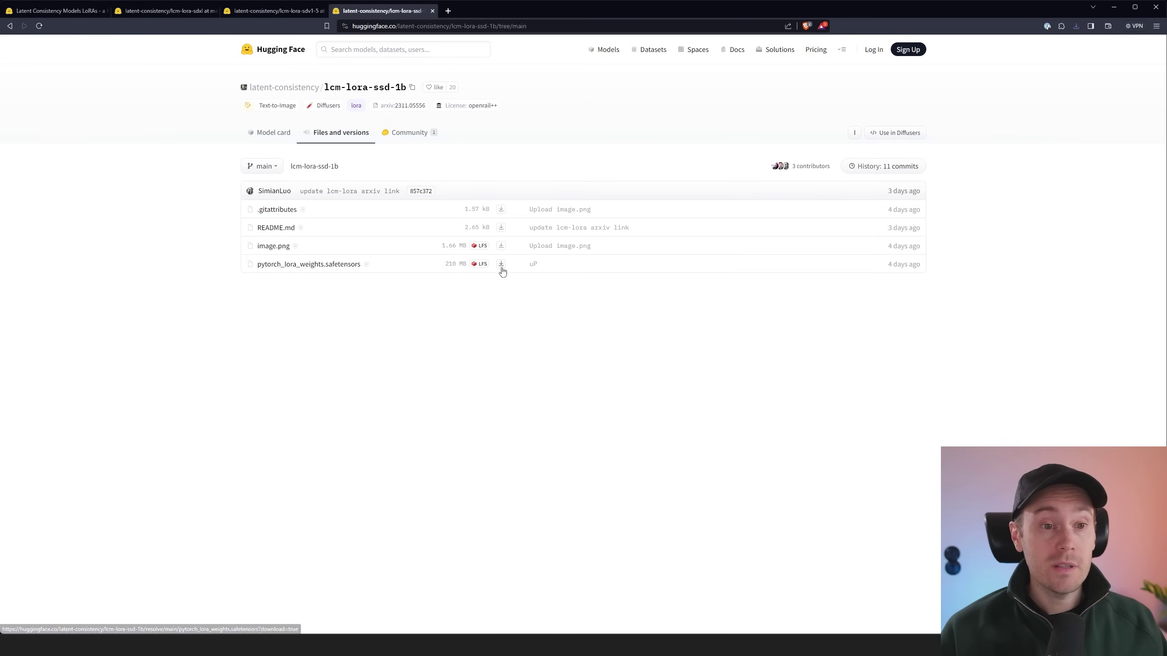
{"action": "left_click", "coordinate": [501, 264]}
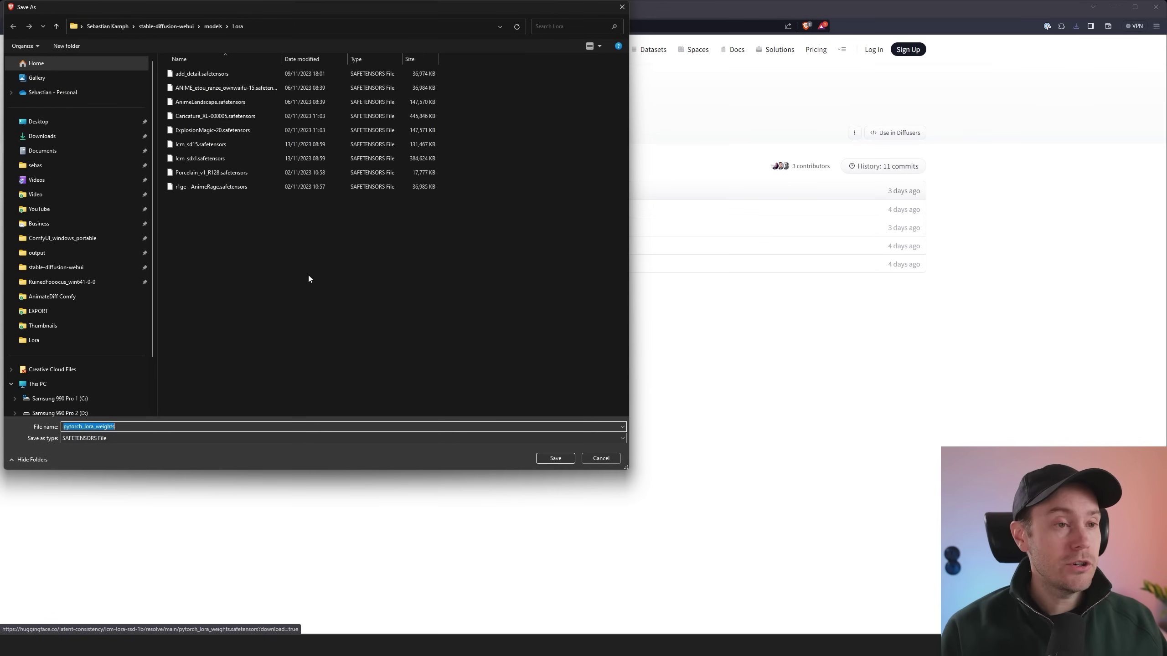
{"action": "type", "text": "lcm_ssd1b"}
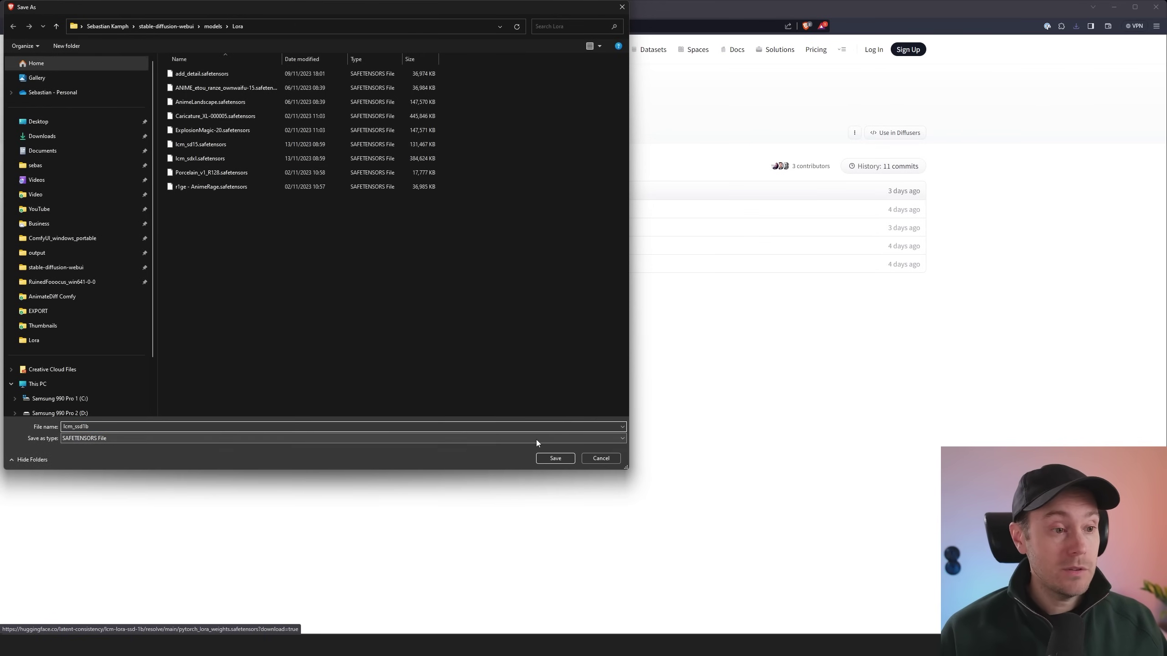
{"action": "left_click", "coordinate": [554, 457]}
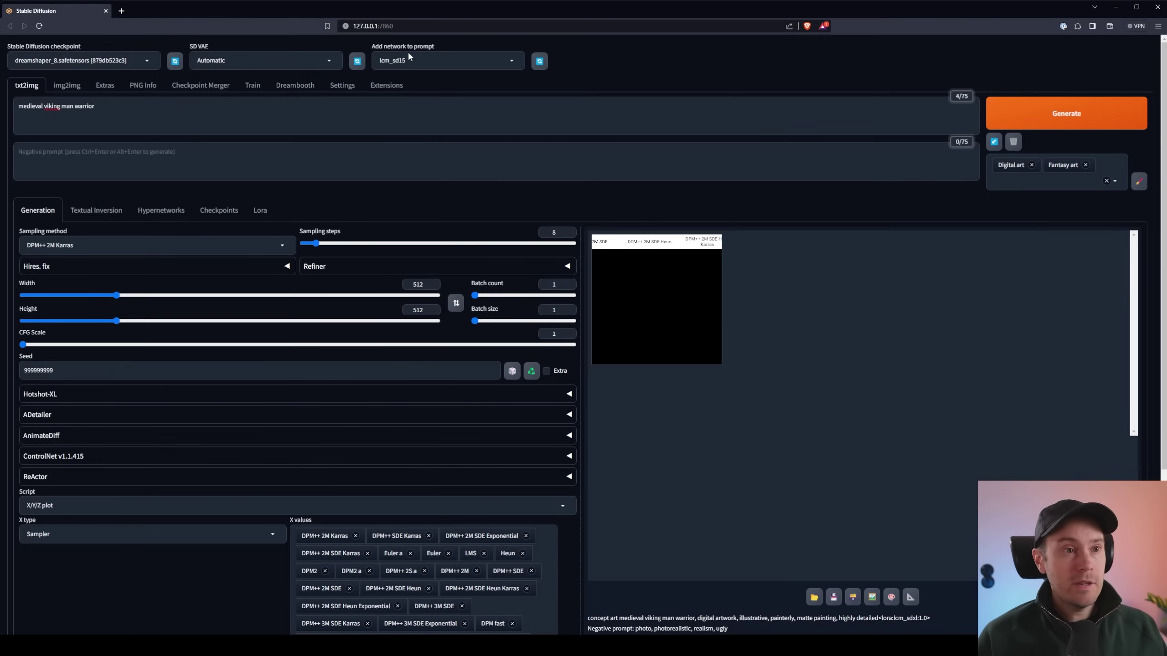
{"action": "left_click", "coordinate": [345, 87]}
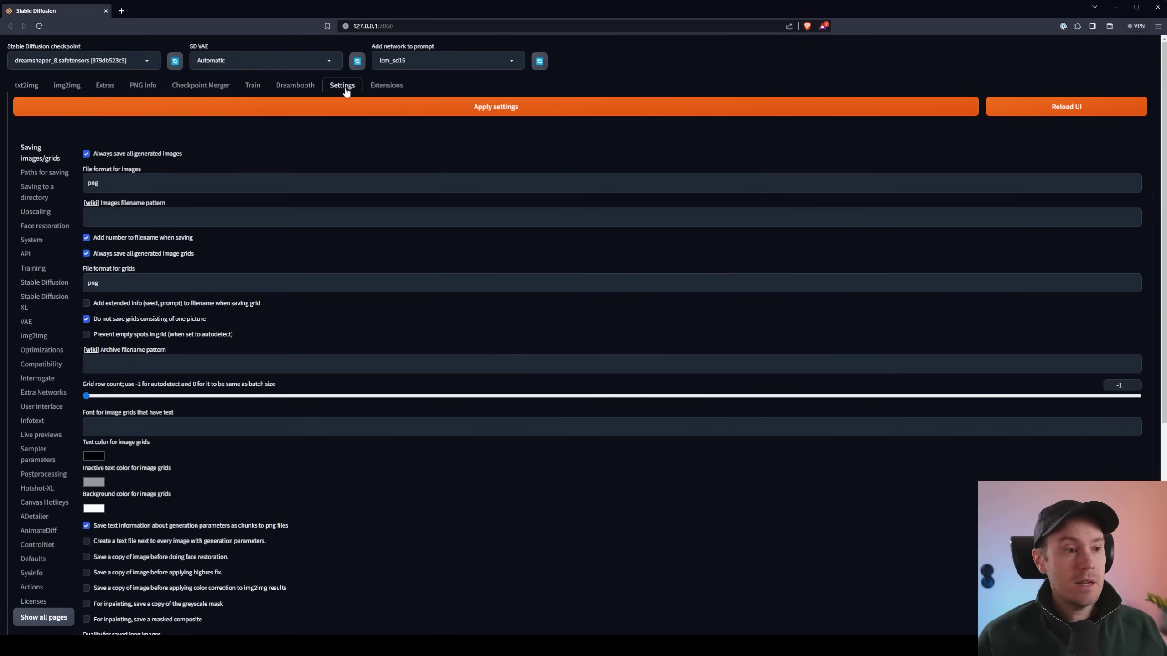
{"action": "left_click", "coordinate": [42, 409]}
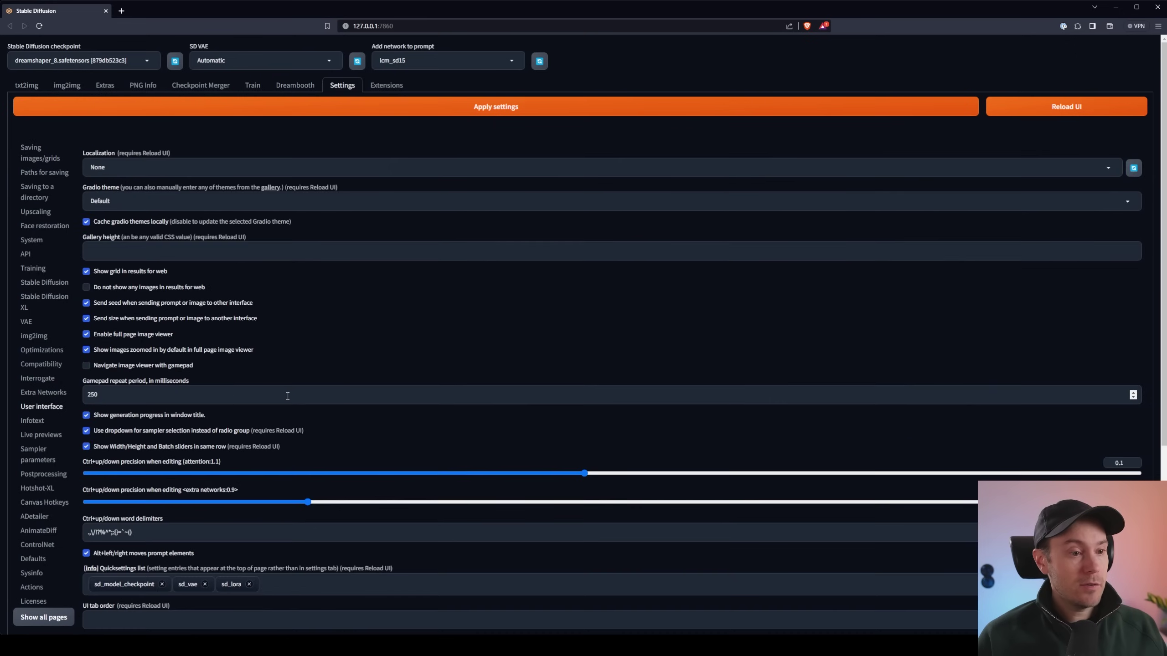
{"action": "scroll", "coordinate": [288, 388], "scroll_direction": "down", "scroll_amount": 4}
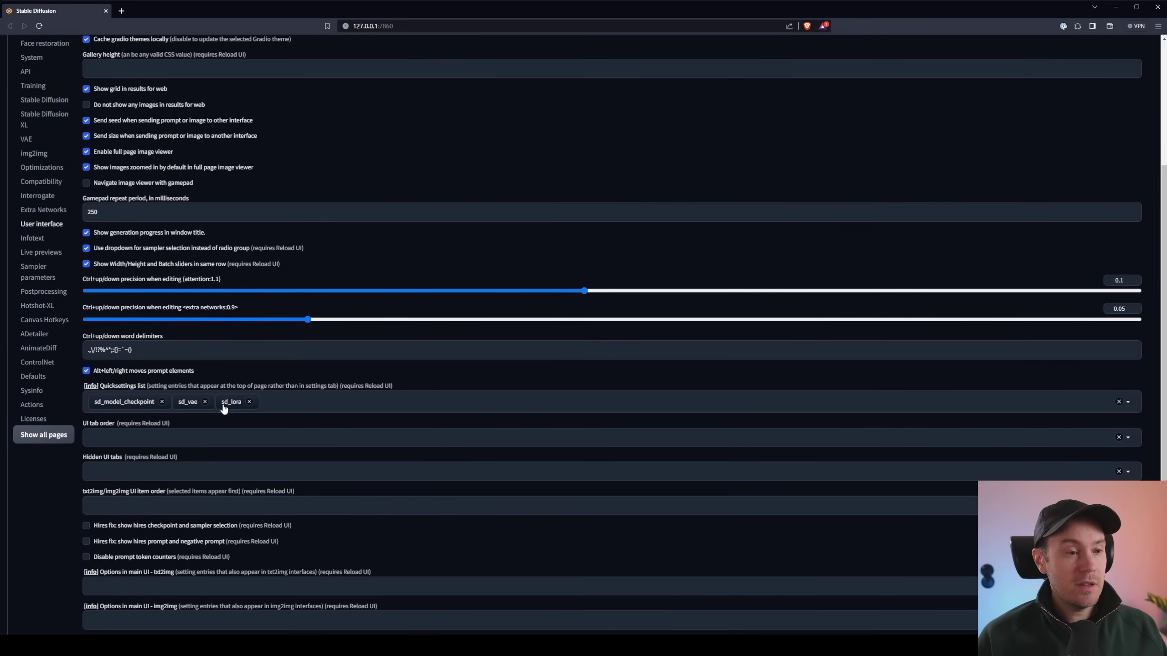
{"action": "left_click", "coordinate": [295, 402]}
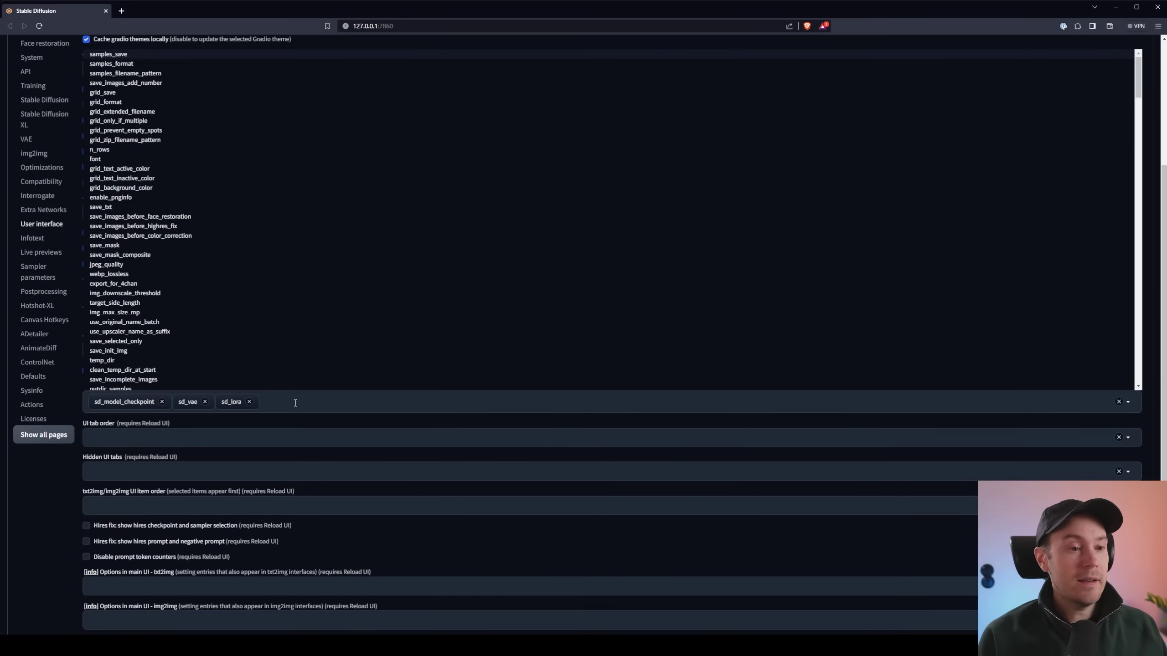
{"action": "type", "text": "sd_lora"}
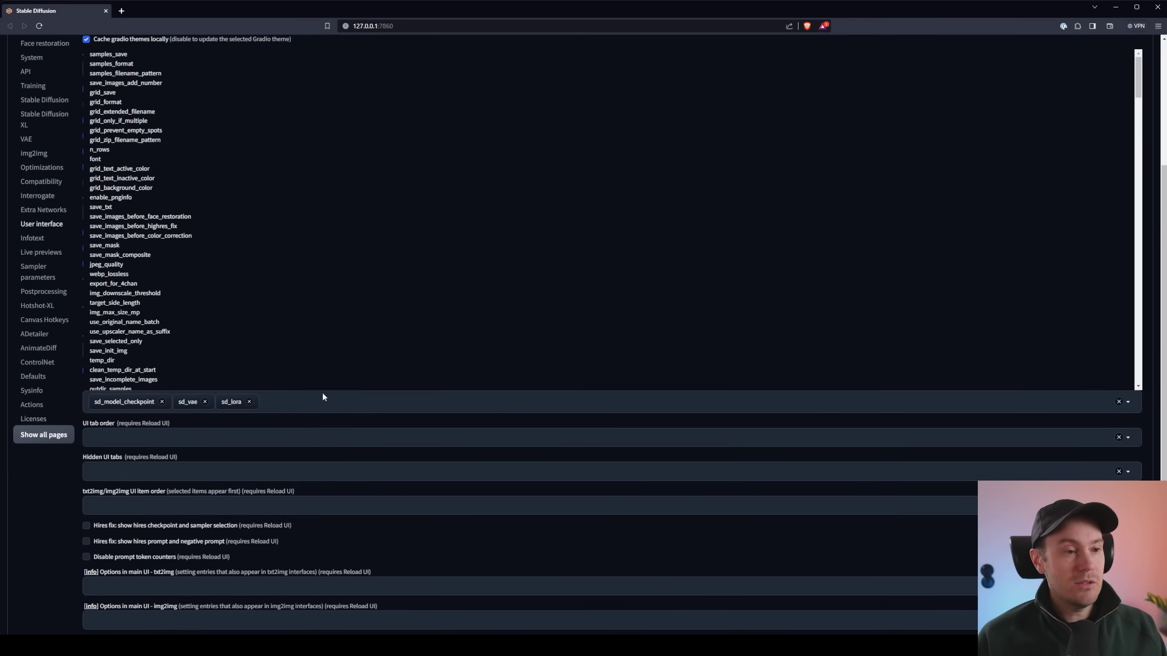
{"action": "scroll", "coordinate": [576, 118], "scroll_direction": "up", "scroll_amount": 4}
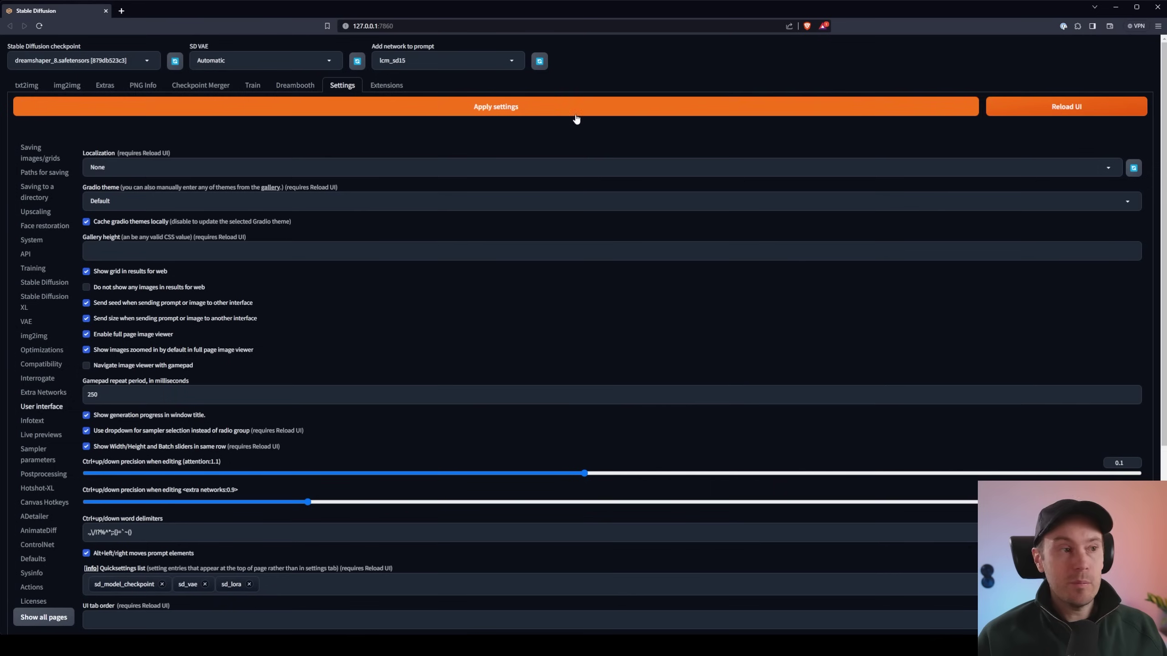
{"action": "left_click", "coordinate": [1082, 116]}
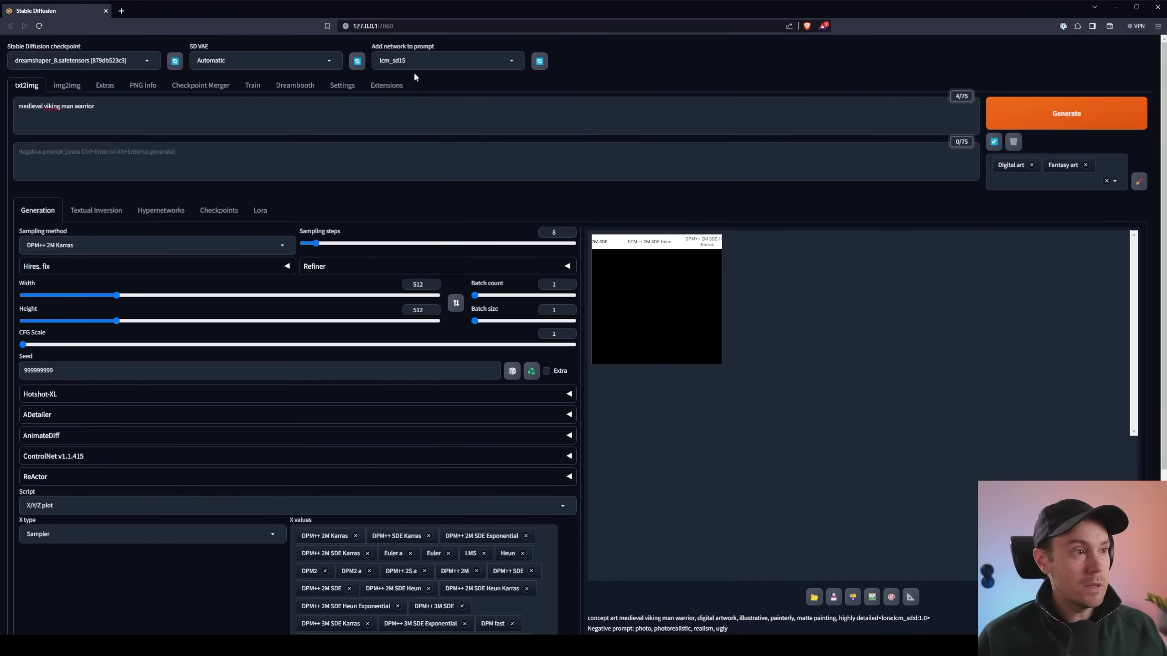
Edit the medieval viking warrior prompt for an all-samplers vs CFG 1, 1.5, 2 plot at 8 steps.
{"action": "left_click", "coordinate": [137, 116]}
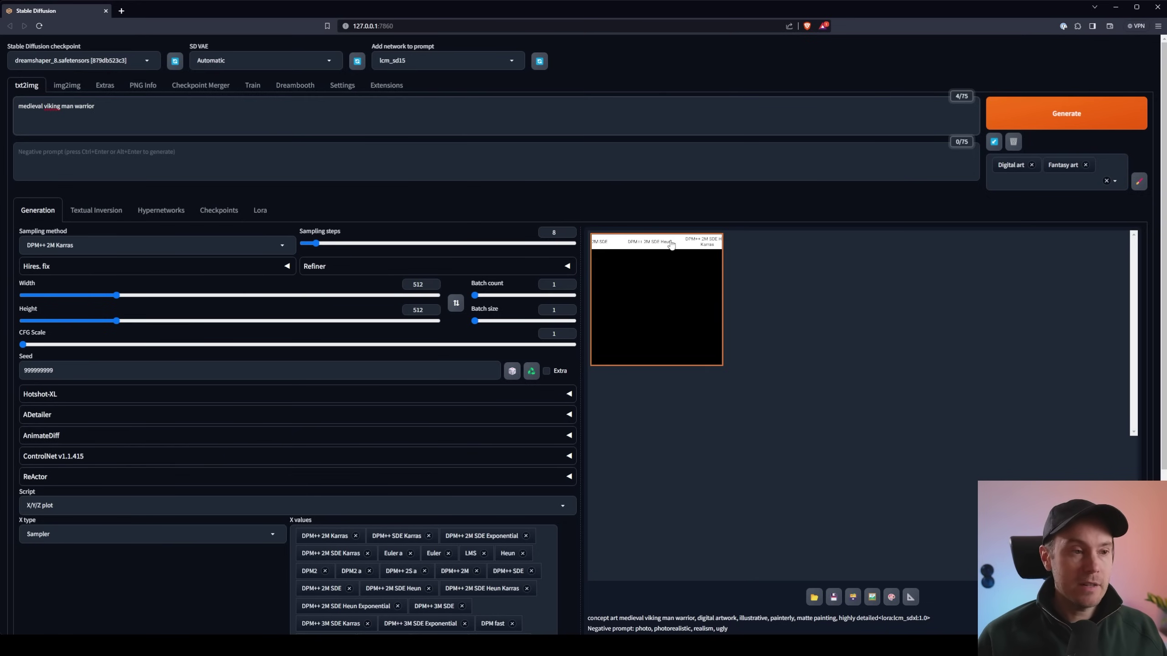
{"action": "scroll", "coordinate": [670, 245], "scroll_direction": "down", "scroll_amount": 4}
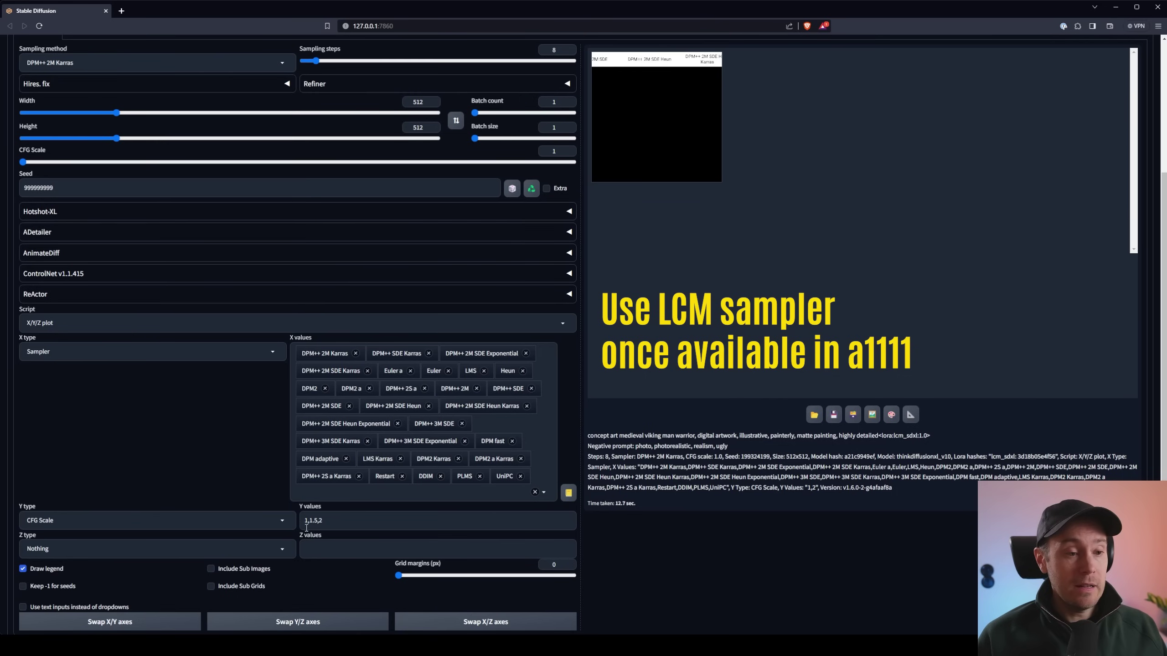
{"action": "scroll", "coordinate": [430, 511], "scroll_direction": "up", "scroll_amount": 4}
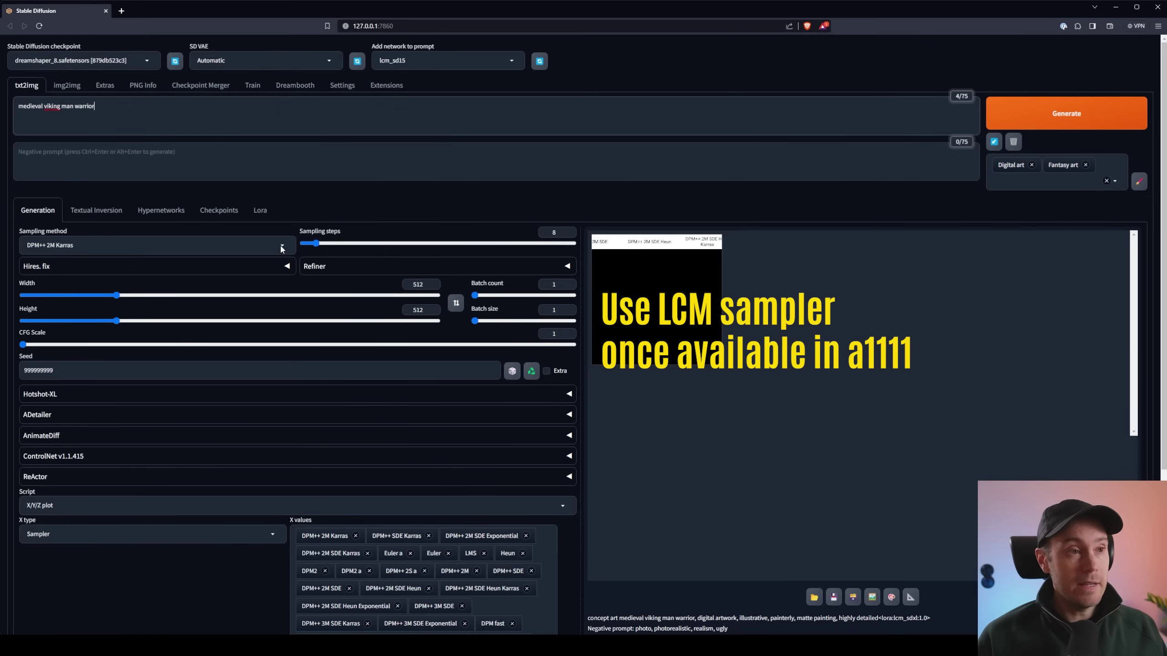
Generate the sampler-versus-CFG viking warrior grid and wait for it to finish.
{"action": "left_click", "coordinate": [1066, 113]}
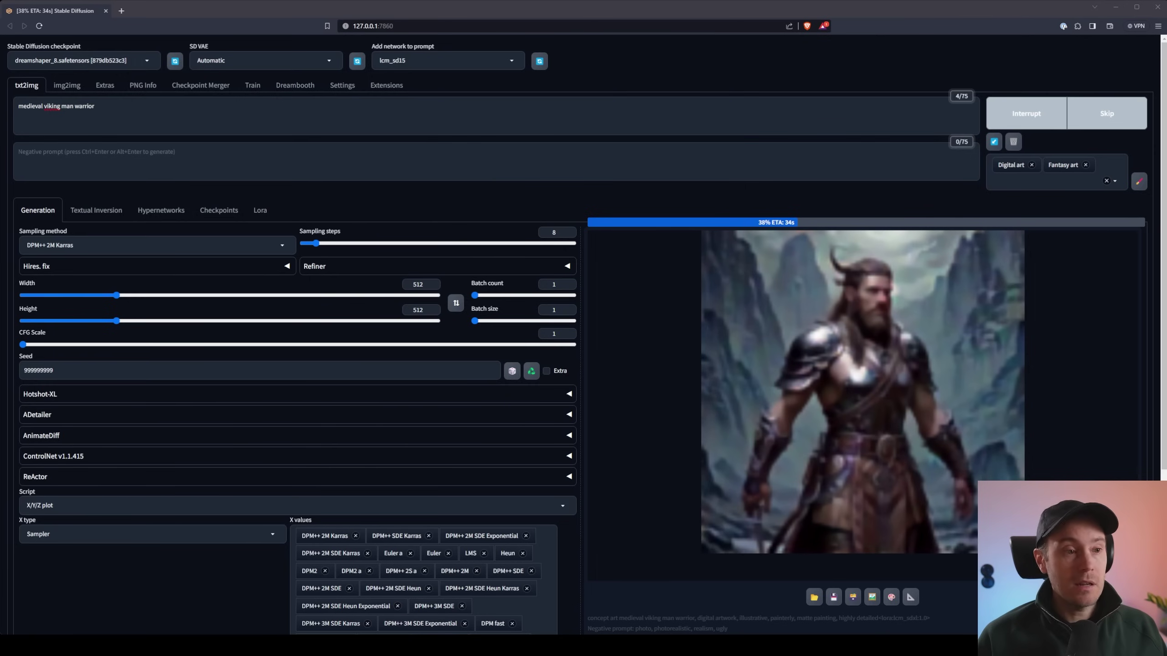
{"action": "scroll", "coordinate": [641, 432], "scroll_direction": "down", "scroll_amount": 3}
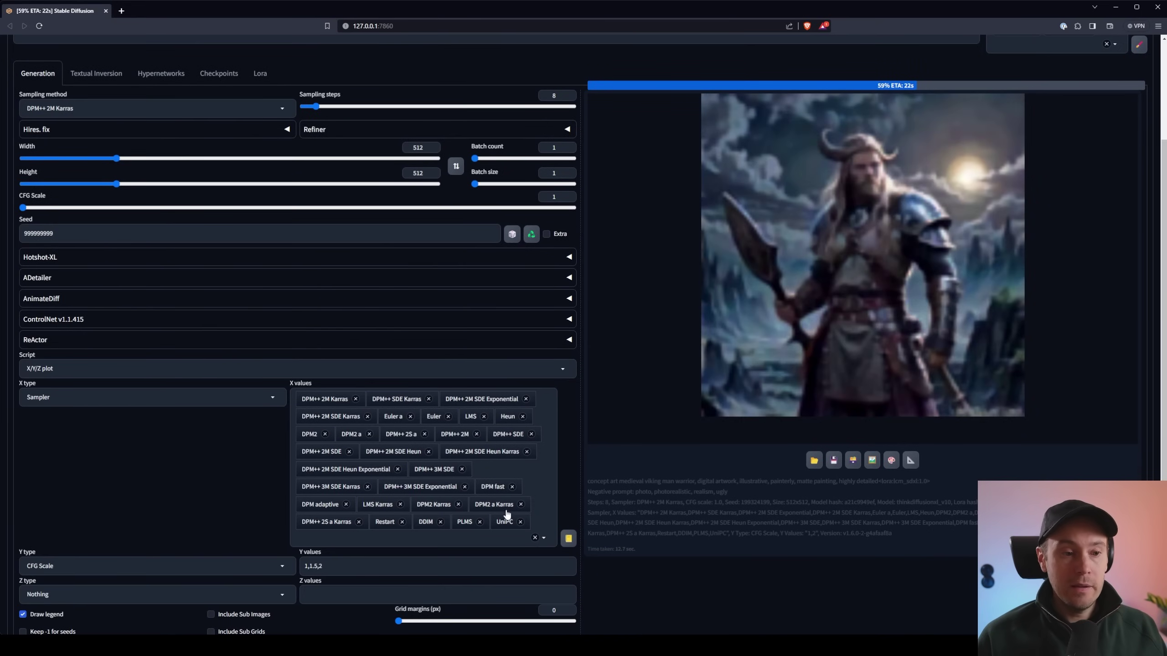
{"action": "scroll", "coordinate": [802, 418], "scroll_direction": "up", "scroll_amount": 3}
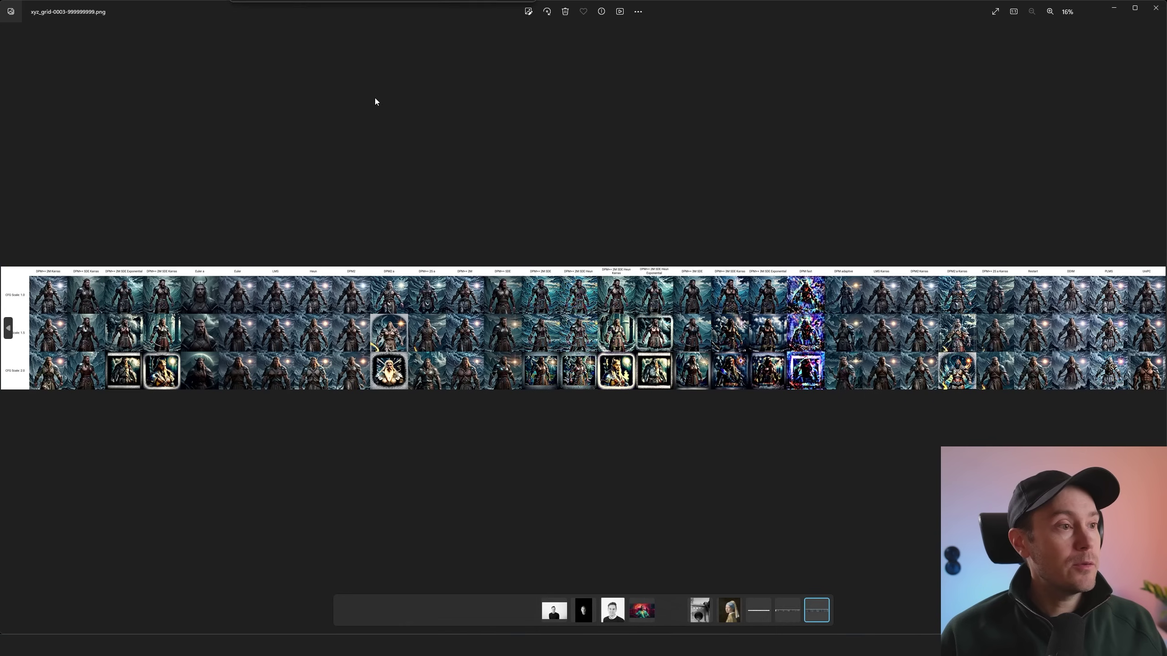
Zoom into the xyz_grid-0003 image and inspect the CFG rows up to CFG 2.0.
{"action": "scroll", "coordinate": [138, 260], "scroll_direction": "up", "scroll_amount": 5}
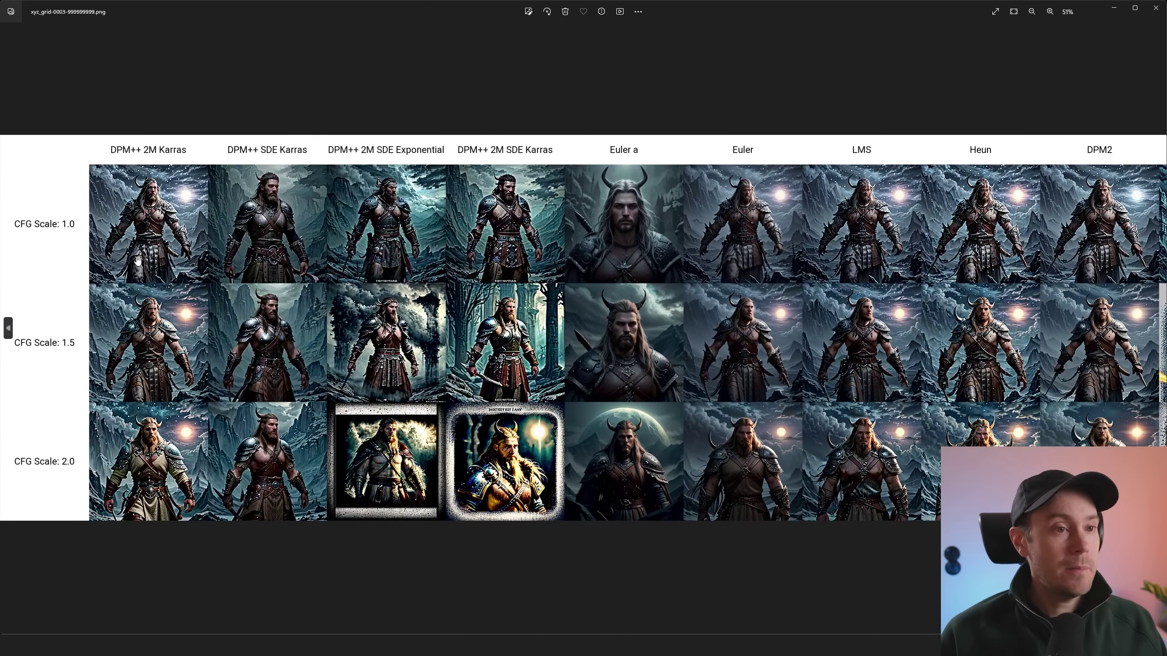
{"action": "scroll", "coordinate": [138, 261], "scroll_direction": "up", "scroll_amount": 3}
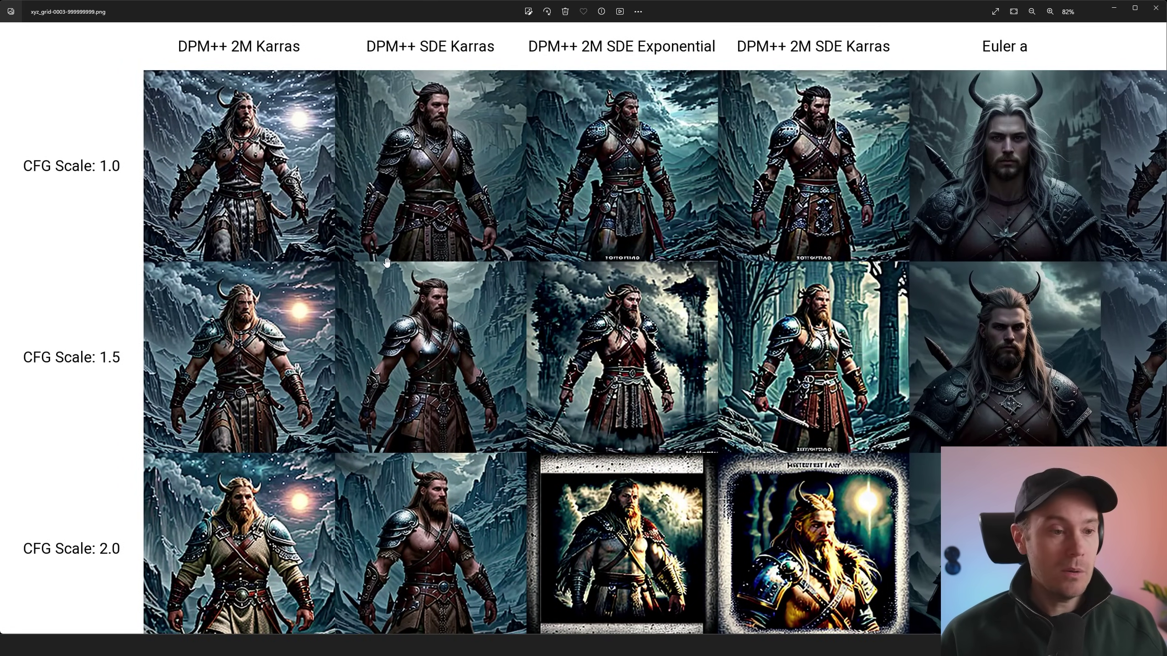
{"action": "scroll", "coordinate": [265, 86], "scroll_direction": "up", "scroll_amount": 3}
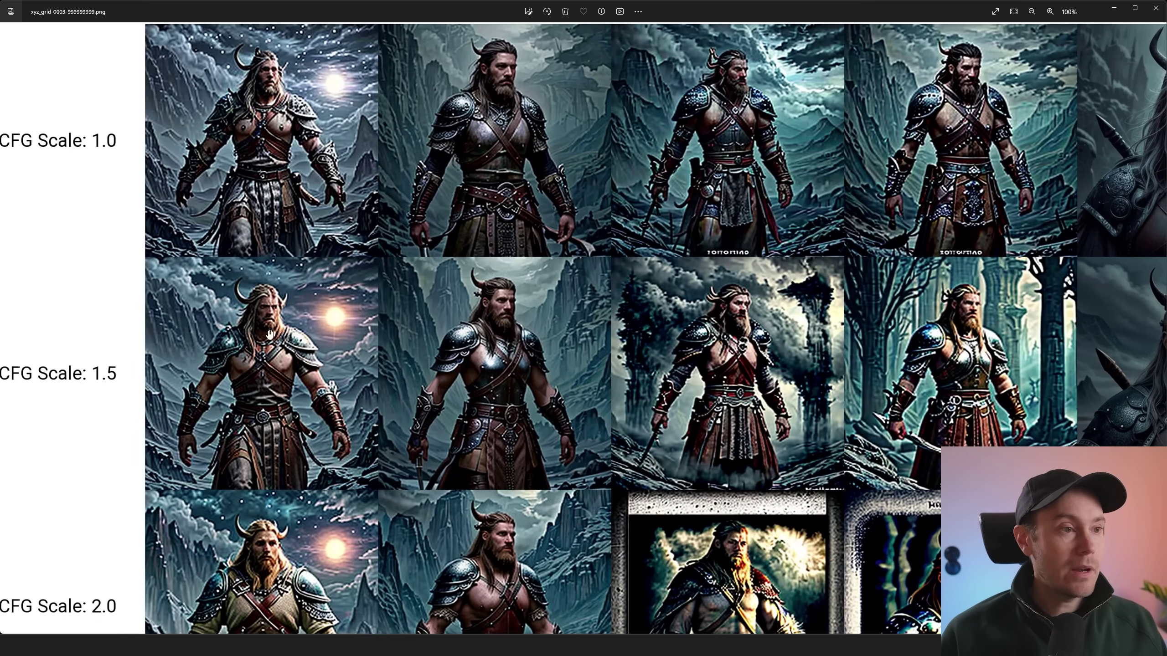
{"action": "left_click_drag", "start_coordinate": [303, 339], "coordinate": [330, 293]}
{"action": "left_click_drag", "start_coordinate": [257, 376], "coordinate": [235, 310]}
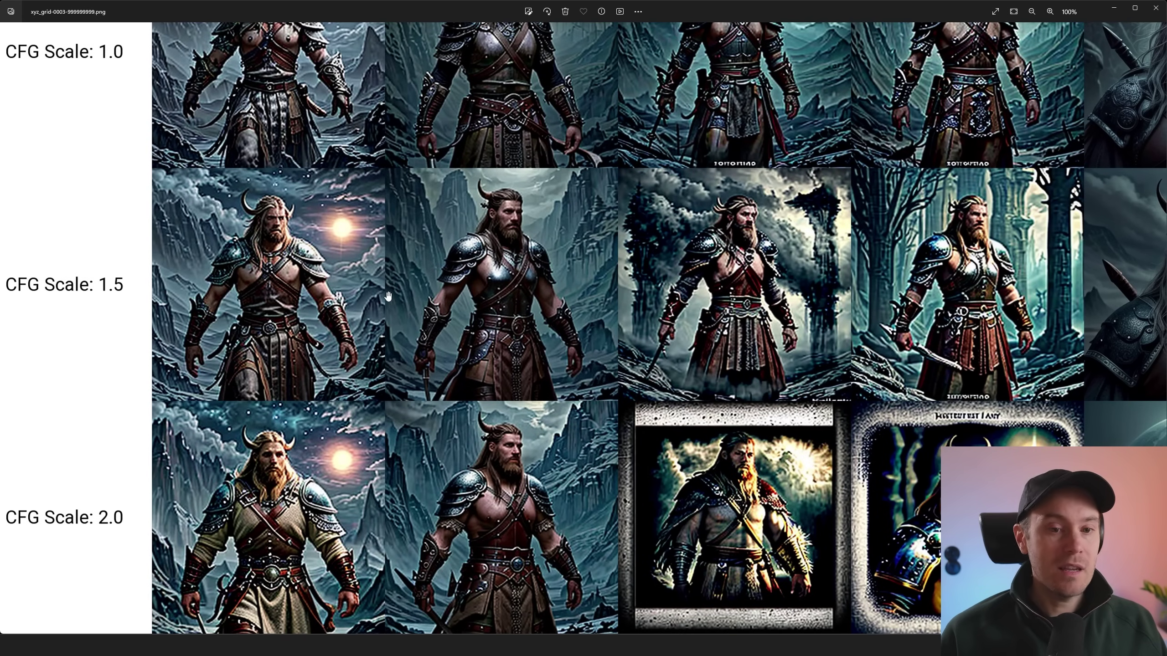
{"action": "scroll", "coordinate": [570, 380], "scroll_direction": "right", "scroll_amount": 10}
{"action": "scroll", "coordinate": [570, 380], "scroll_direction": "up", "scroll_amount": 3}
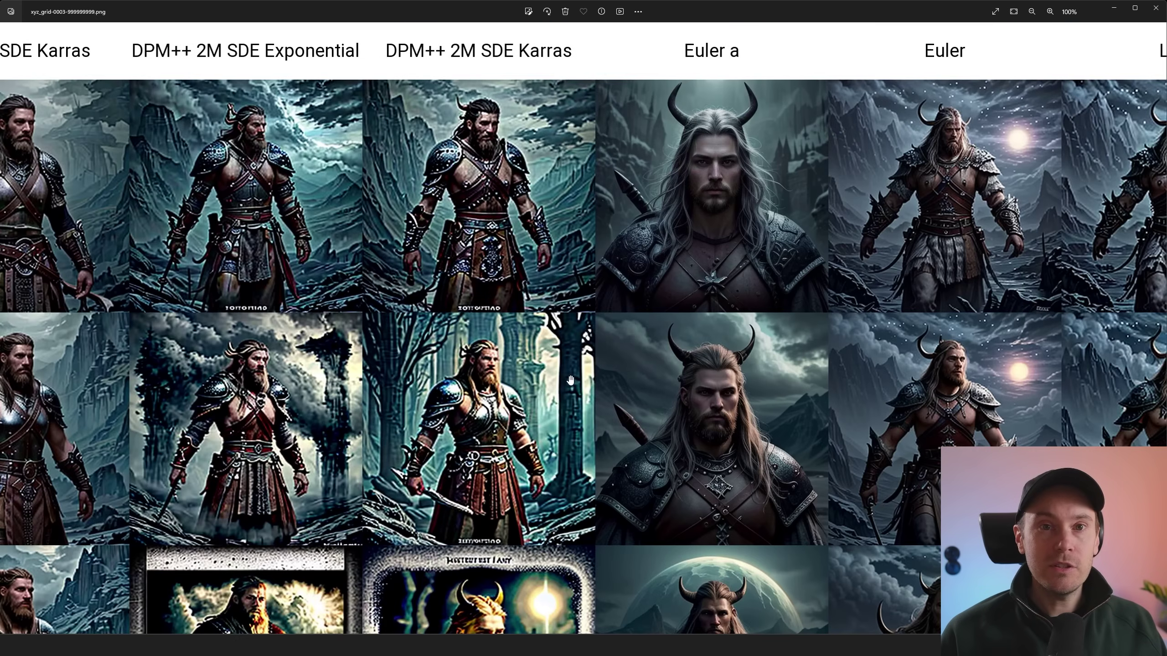
{"action": "scroll", "coordinate": [570, 380], "scroll_direction": "right", "scroll_amount": 4}
{"action": "scroll", "coordinate": [541, 327], "scroll_direction": "down", "scroll_amount": 3}
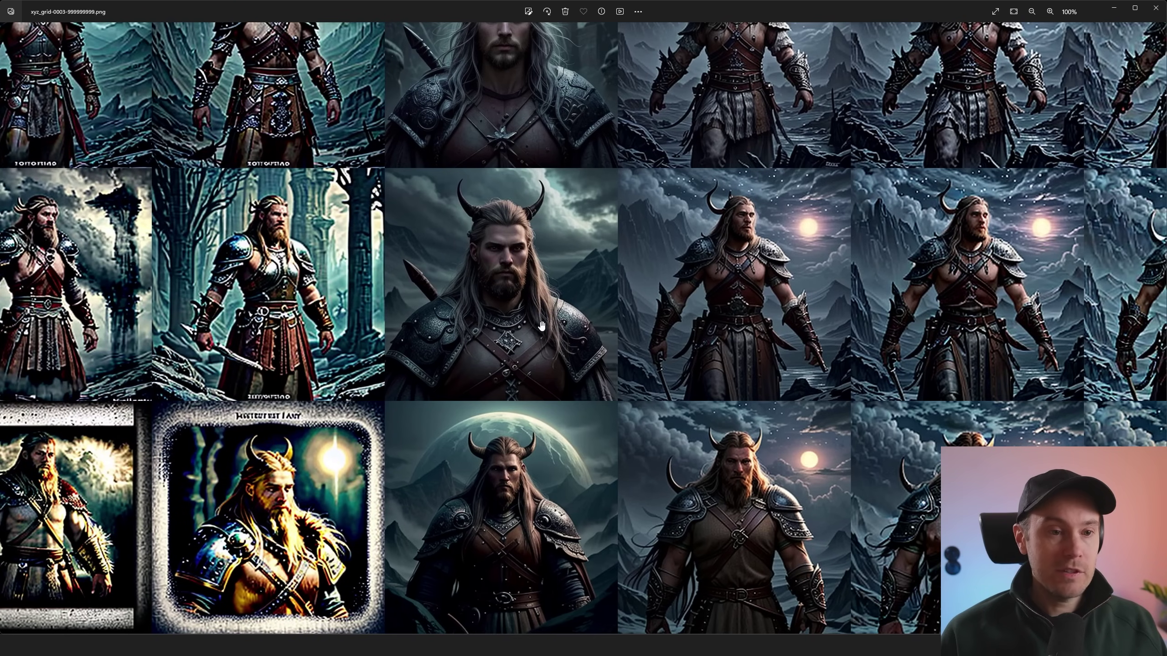
{"action": "scroll", "coordinate": [521, 182], "scroll_direction": "up", "scroll_amount": 3}
{"action": "scroll", "coordinate": [521, 181], "scroll_direction": "right", "scroll_amount": 1}
{"action": "scroll", "coordinate": [517, 471], "scroll_direction": "down", "scroll_amount": 3}
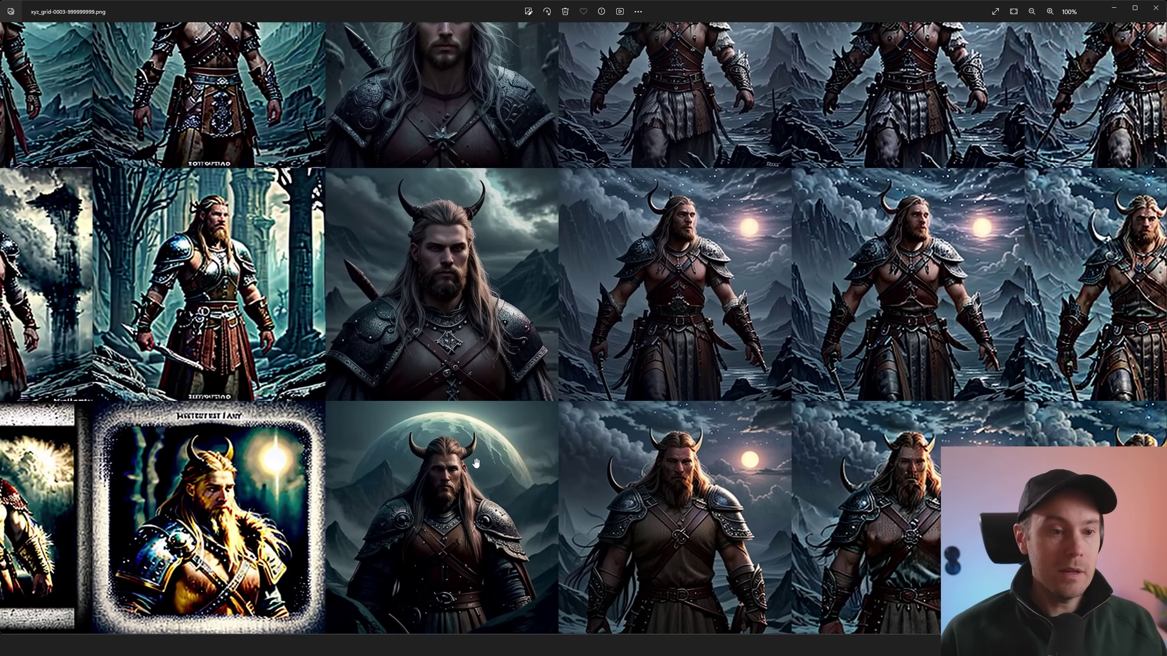
{"action": "scroll", "coordinate": [499, 288], "scroll_direction": "up", "scroll_amount": 3}
{"action": "scroll", "coordinate": [519, 294], "scroll_direction": "right", "scroll_amount": 6}
{"action": "scroll", "coordinate": [549, 299], "scroll_direction": "down", "scroll_amount": 3}
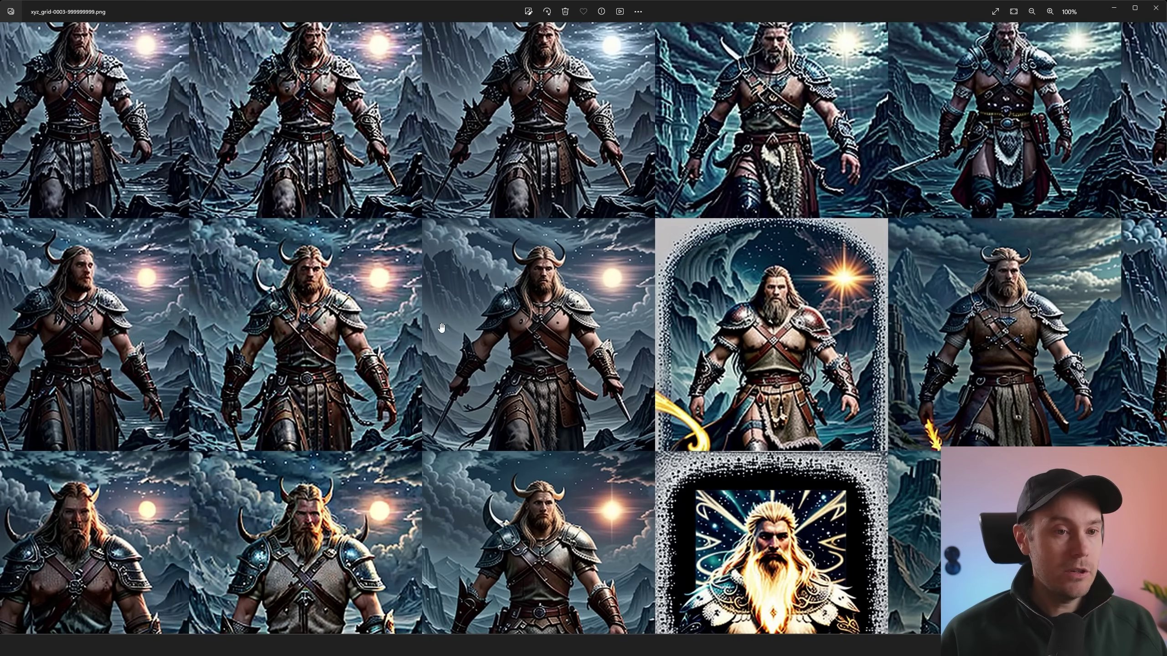
{"action": "scroll", "coordinate": [441, 328], "scroll_direction": "down", "scroll_amount": 2}
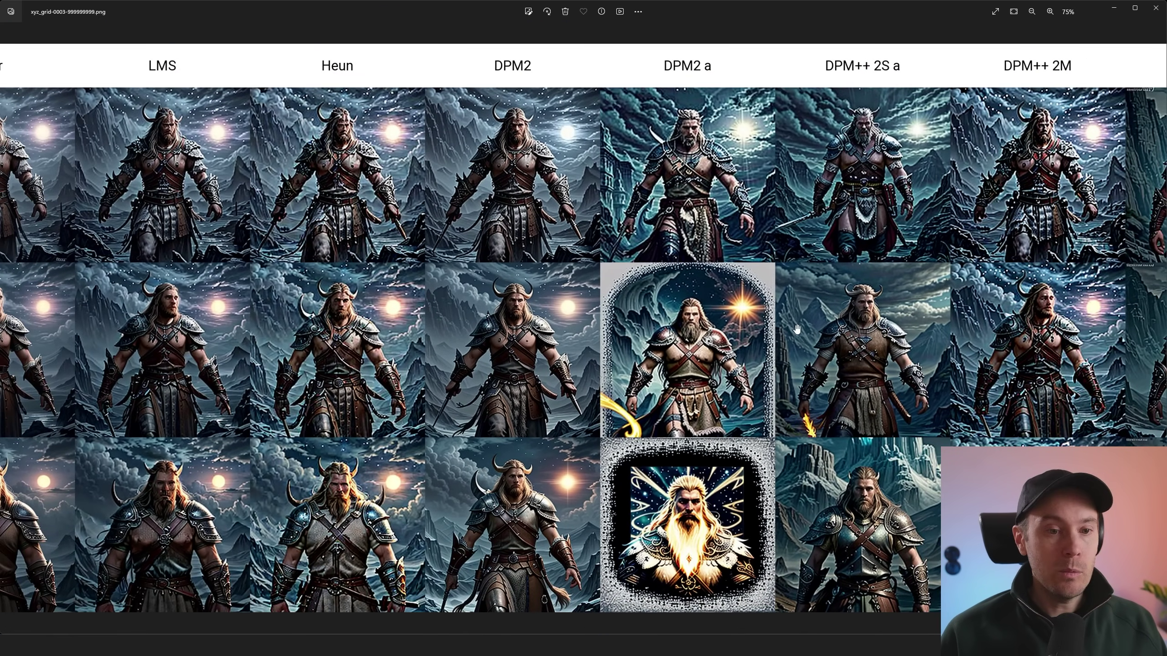
{"action": "scroll", "coordinate": [613, 131], "scroll_direction": "right", "scroll_amount": 7}
{"action": "scroll", "coordinate": [709, 330], "scroll_direction": "up", "scroll_amount": 2}
Pan across the sampler columns from DPM++ 3M SDE through to UniPC.
{"action": "left_click_drag", "start_coordinate": [709, 330], "coordinate": [324, 281]}
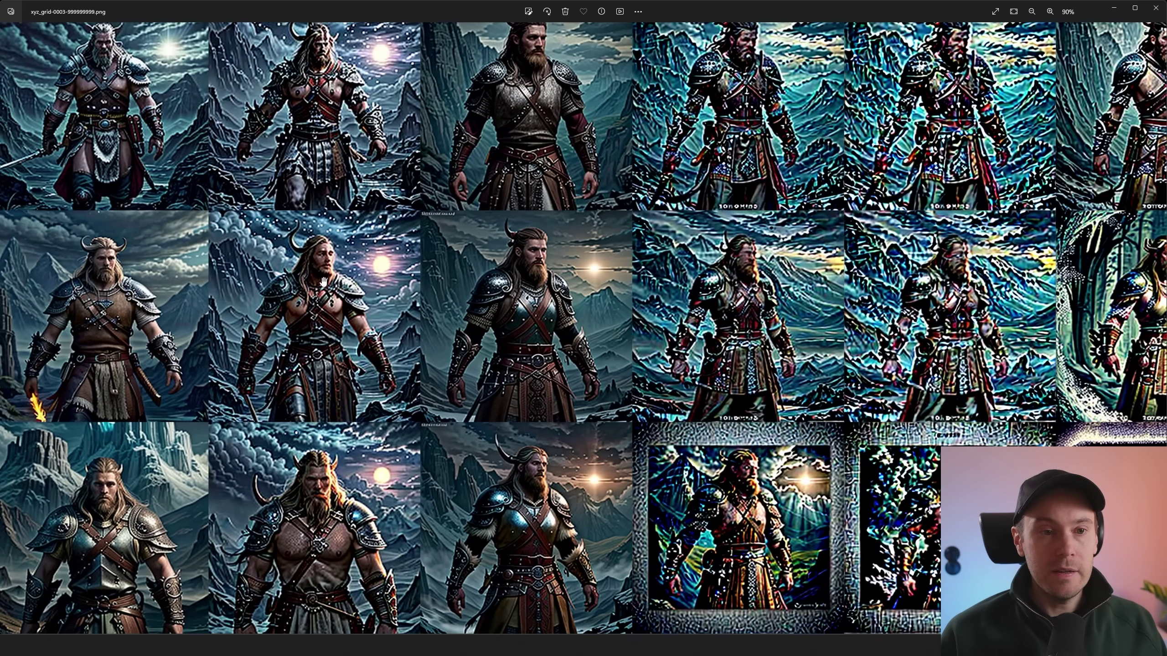
{"action": "left_click_drag", "start_coordinate": [803, 293], "coordinate": [365, 311]}
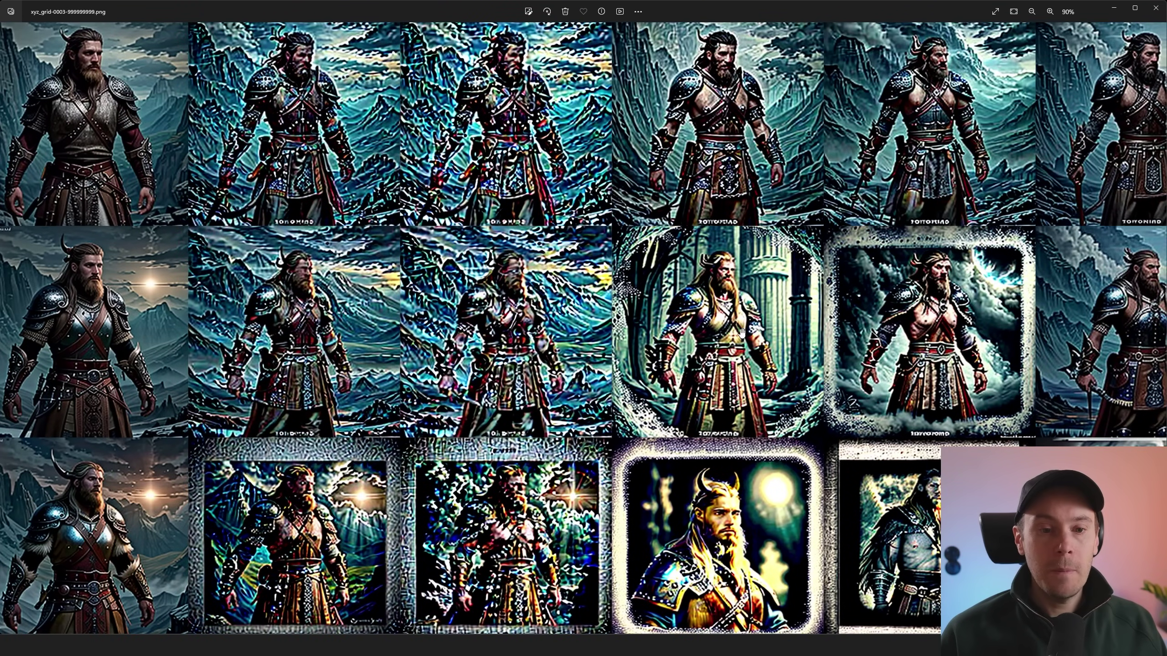
{"action": "left_click_drag", "start_coordinate": [741, 331], "coordinate": [482, 317]}
{"action": "left_click_drag", "start_coordinate": [914, 321], "coordinate": [661, 330]}
{"action": "left_click_drag", "start_coordinate": [1121, 335], "coordinate": [921, 323]}
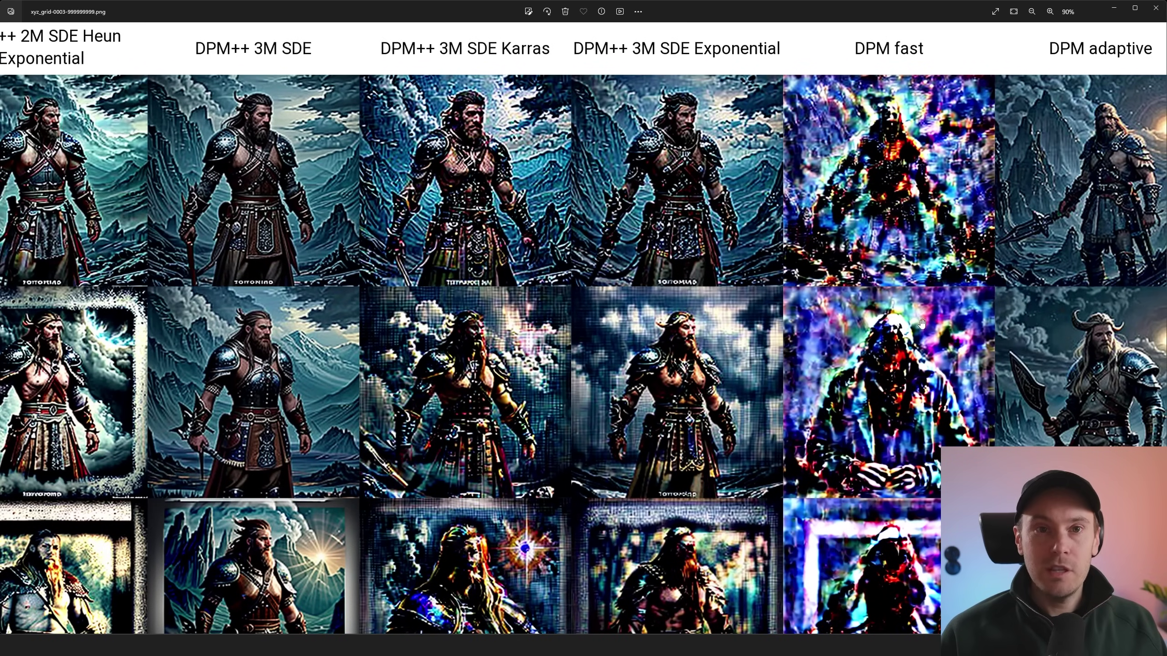
{"action": "left_click_drag", "start_coordinate": [1042, 338], "coordinate": [630, 351]}
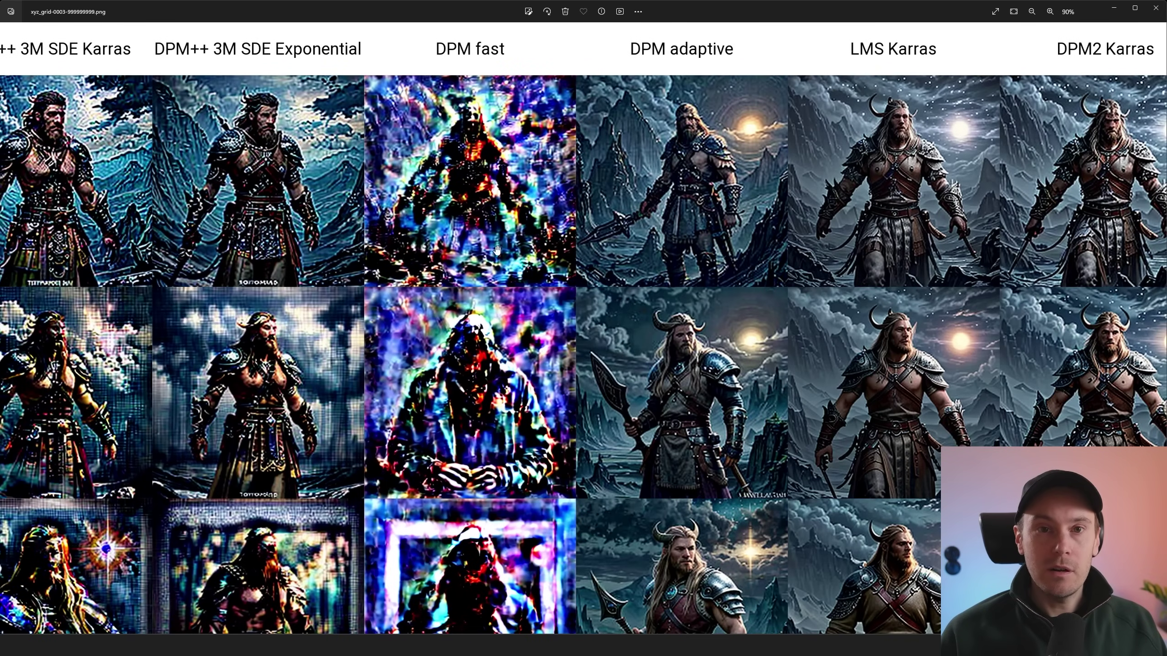
{"action": "left_click_drag", "start_coordinate": [953, 370], "coordinate": [161, 368]}
{"action": "left_click_drag", "start_coordinate": [799, 372], "coordinate": [600, 374]}
Pan back to compare the DPM++ 2M SDE, Heun, Euler a and Euler columns.
{"action": "scroll", "coordinate": [678, 412], "scroll_direction": "down", "scroll_amount": 2}
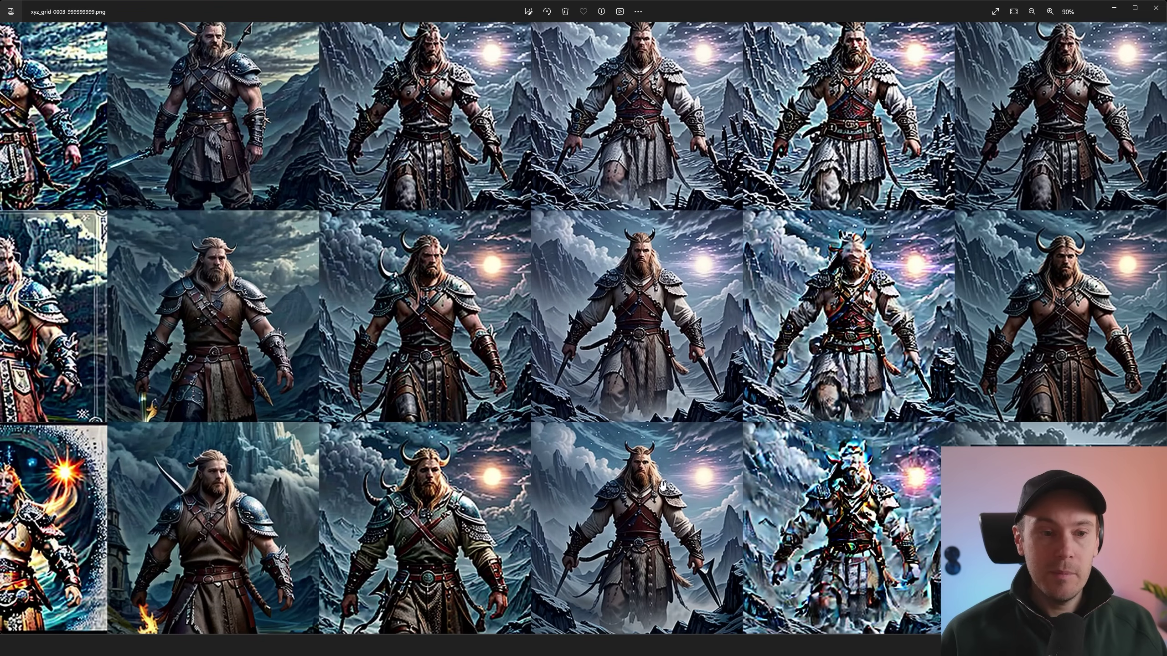
{"action": "scroll", "coordinate": [799, 405], "scroll_direction": "up", "scroll_amount": 2}
{"action": "scroll", "coordinate": [906, 399], "scroll_direction": "down", "scroll_amount": 2}
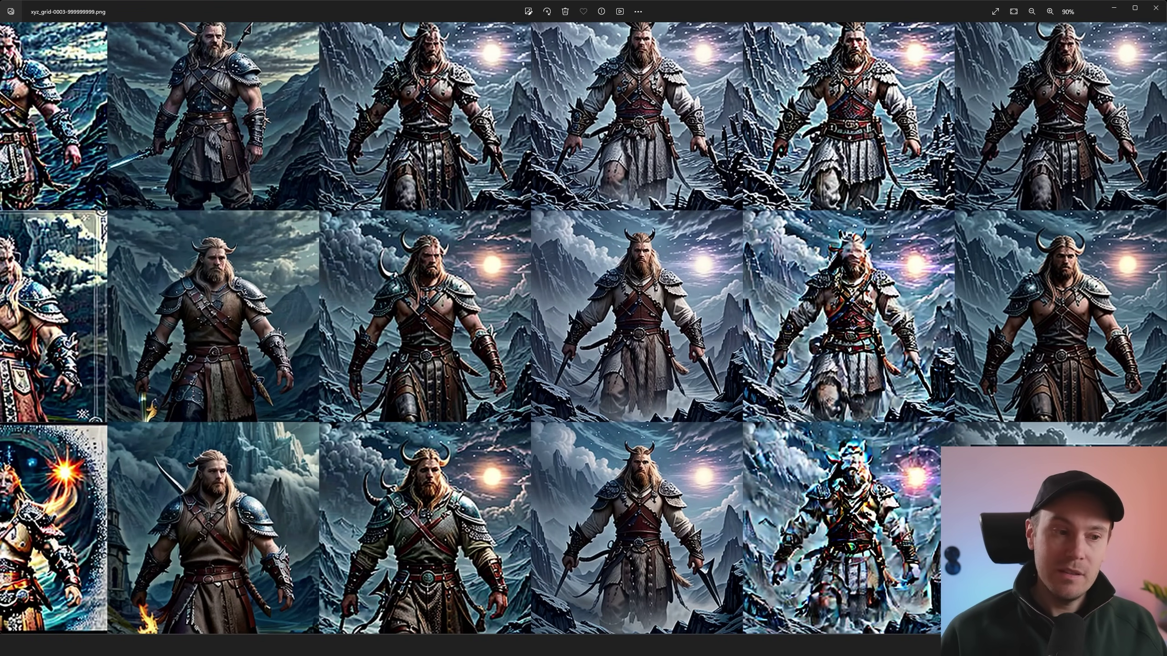
{"action": "scroll", "coordinate": [363, 419], "scroll_direction": "down", "scroll_amount": 2}
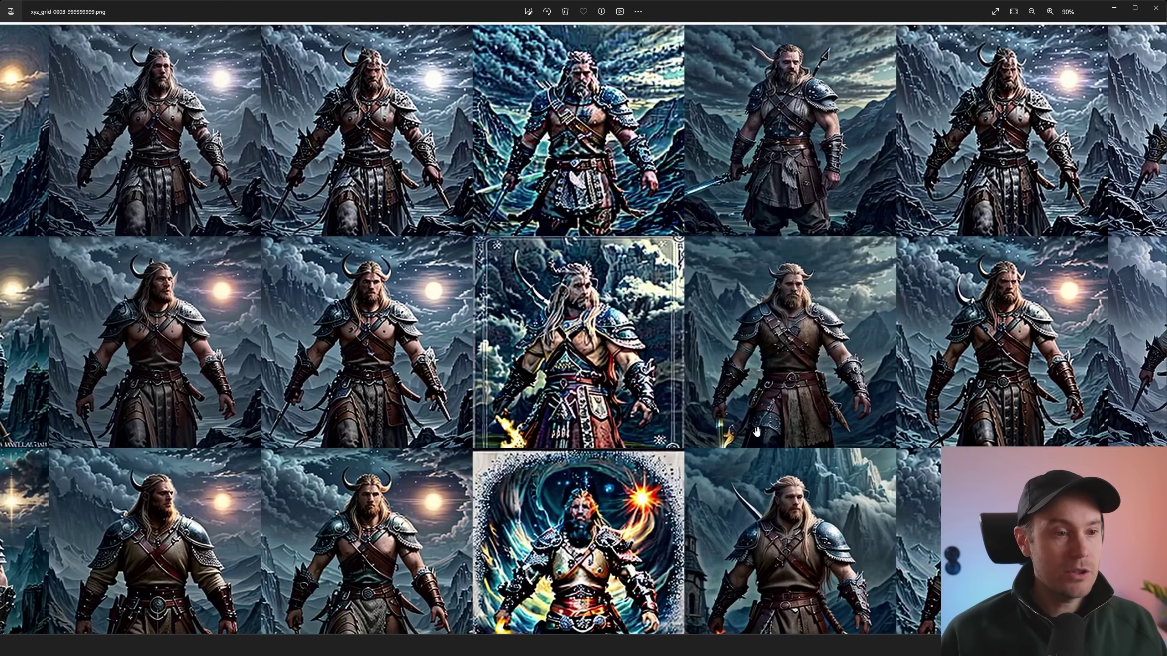
{"action": "scroll", "coordinate": [619, 374], "scroll_direction": "down", "scroll_amount": 1}
{"action": "left_click_drag", "start_coordinate": [619, 375], "coordinate": [740, 378]}
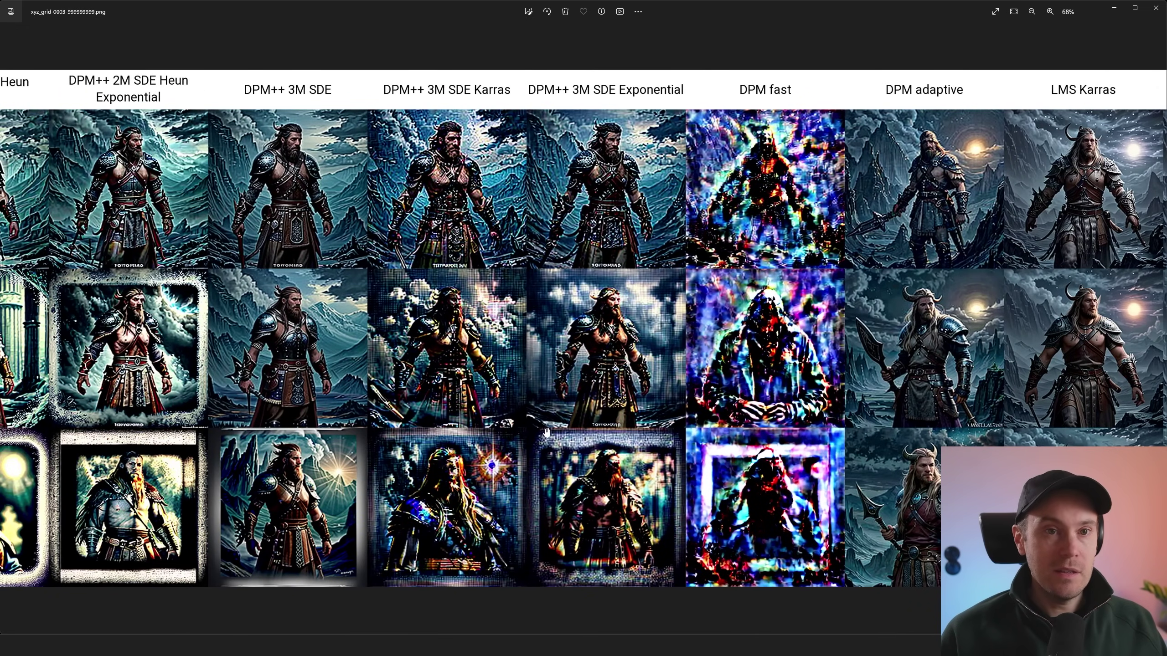
{"action": "left_click_drag", "start_coordinate": [394, 445], "coordinate": [733, 424]}
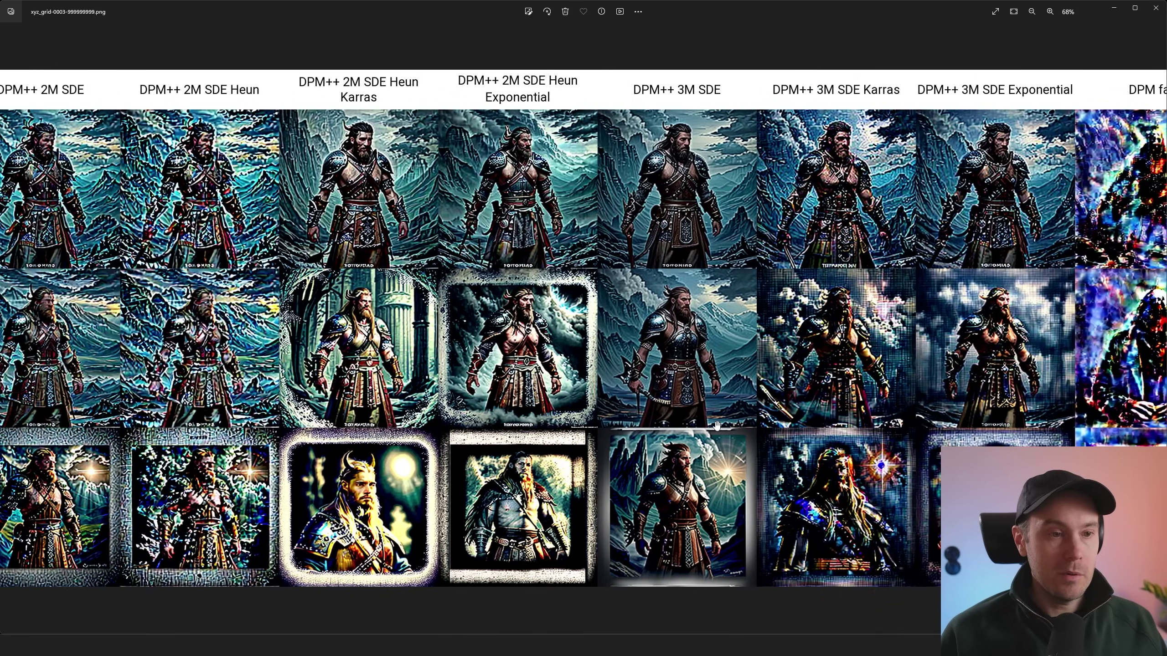
{"action": "scroll", "coordinate": [716, 425], "scroll_direction": "left", "scroll_amount": 10}
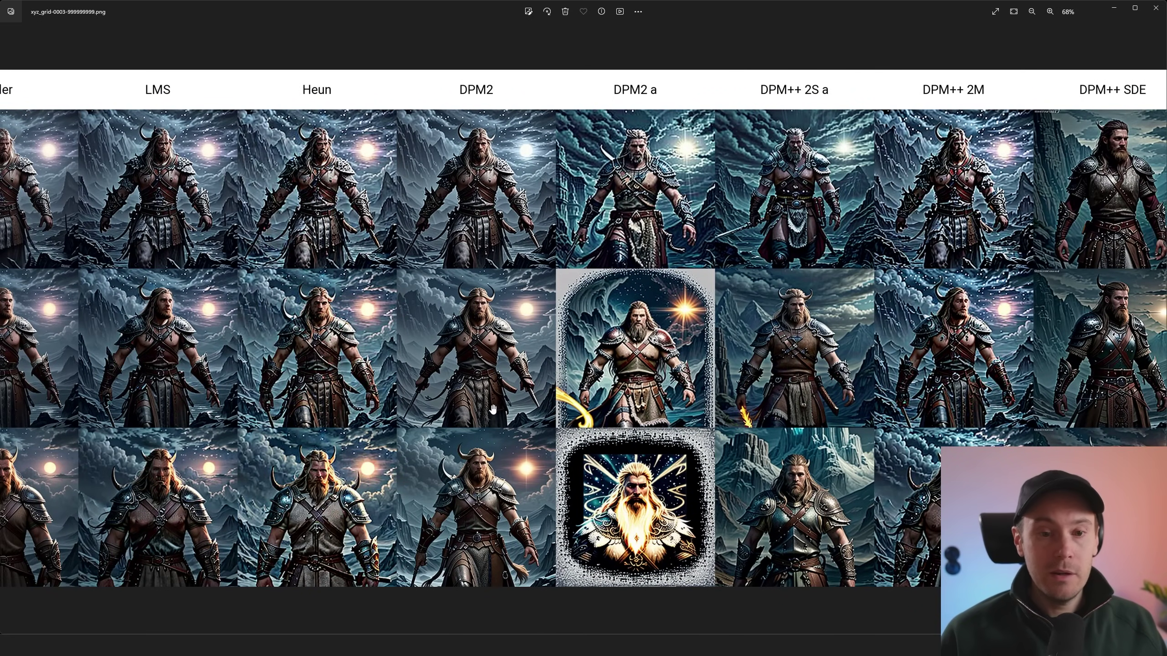
{"action": "left_click_drag", "start_coordinate": [494, 430], "coordinate": [777, 393]}
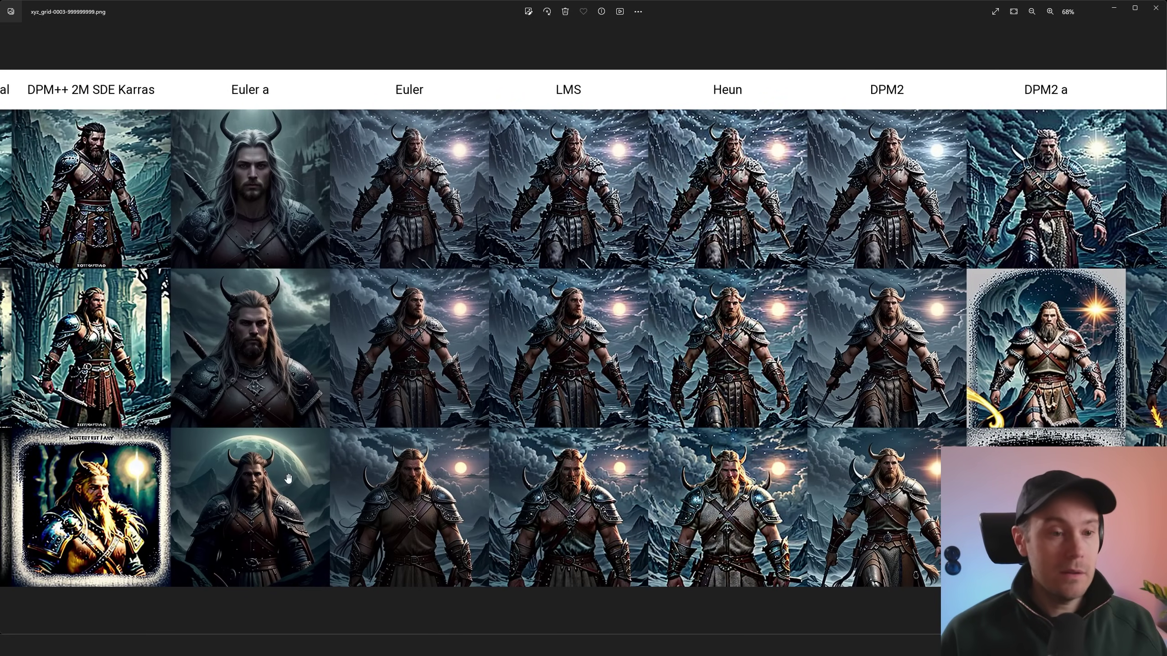
Replace the Digital art and Fantasy art prompt styles with Cinematic.
{"action": "left_click", "coordinate": [1161, 7]}
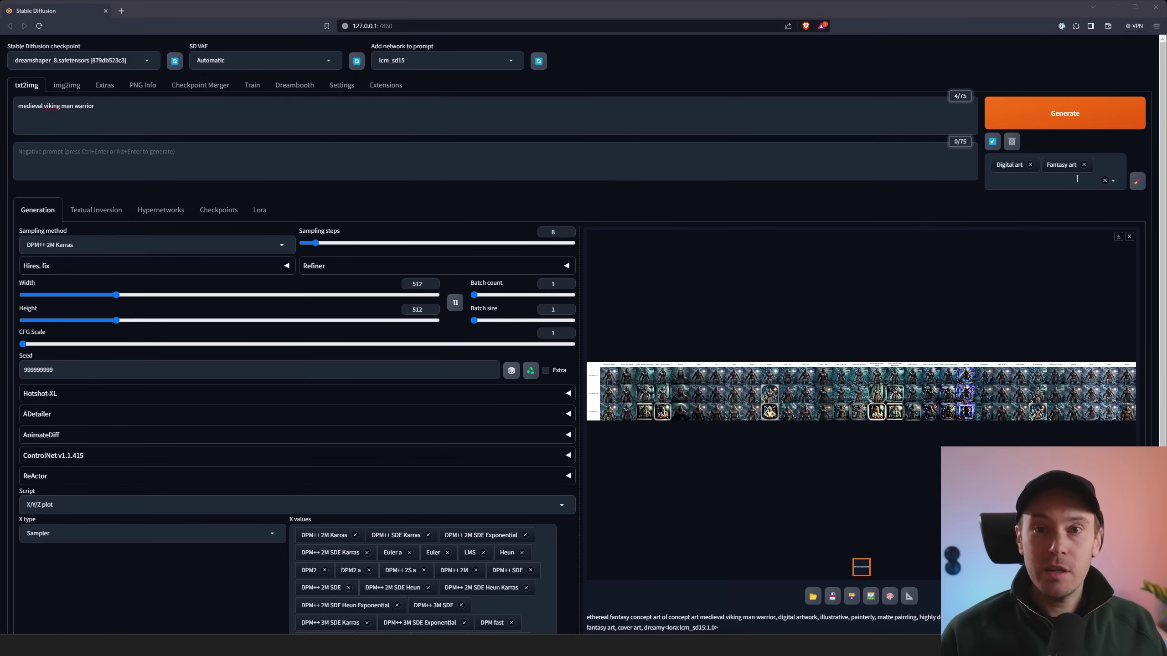
{"action": "left_click", "coordinate": [1083, 165]}
{"action": "left_click", "coordinate": [1030, 164]}
{"action": "left_click", "coordinate": [1048, 163]}
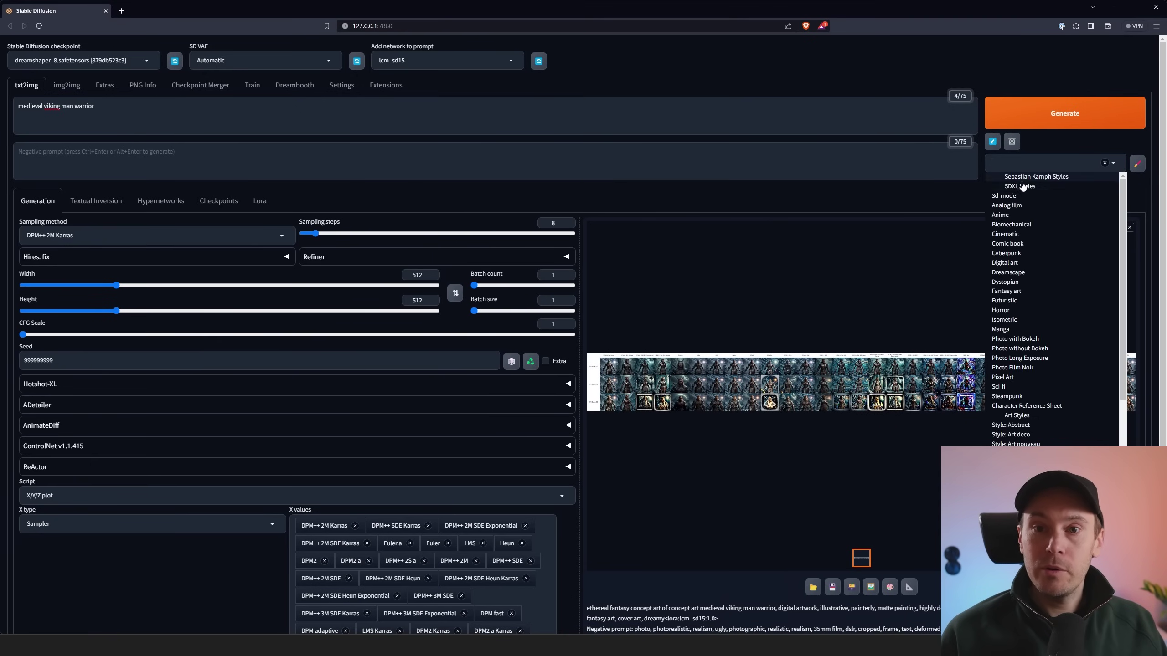
{"action": "left_click", "coordinate": [1005, 234]}
Switch the checkpoint to epicrealism_naturalSin and generate the viking warrior grid.
{"action": "left_click", "coordinate": [73, 60]}
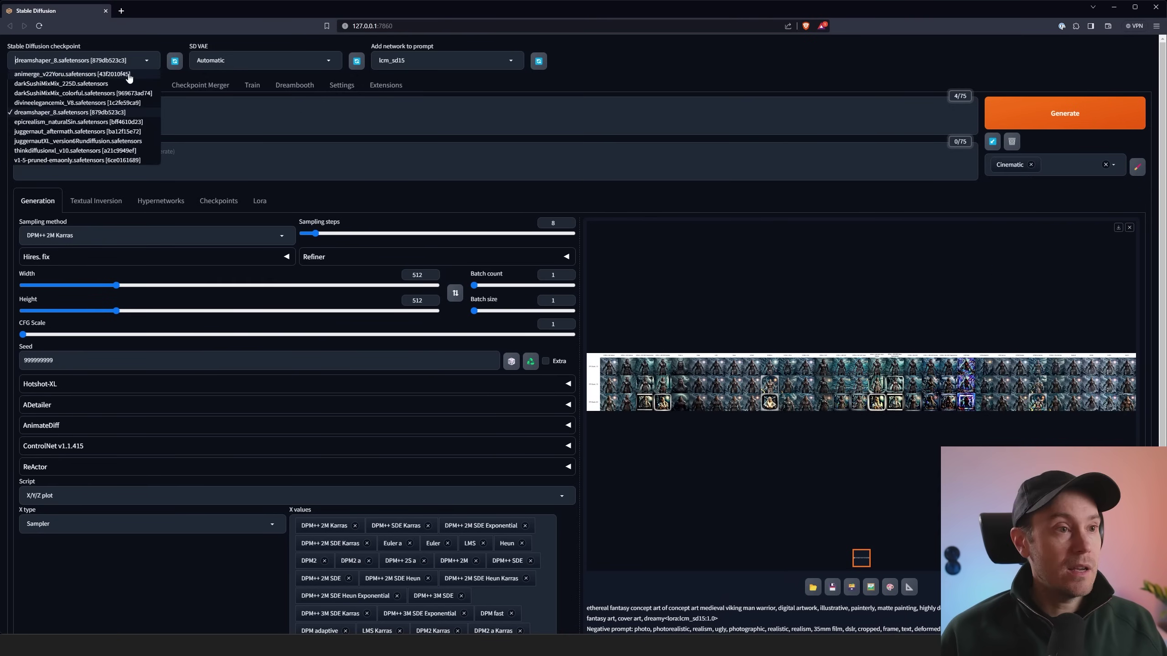
{"action": "left_click", "coordinate": [41, 121]}
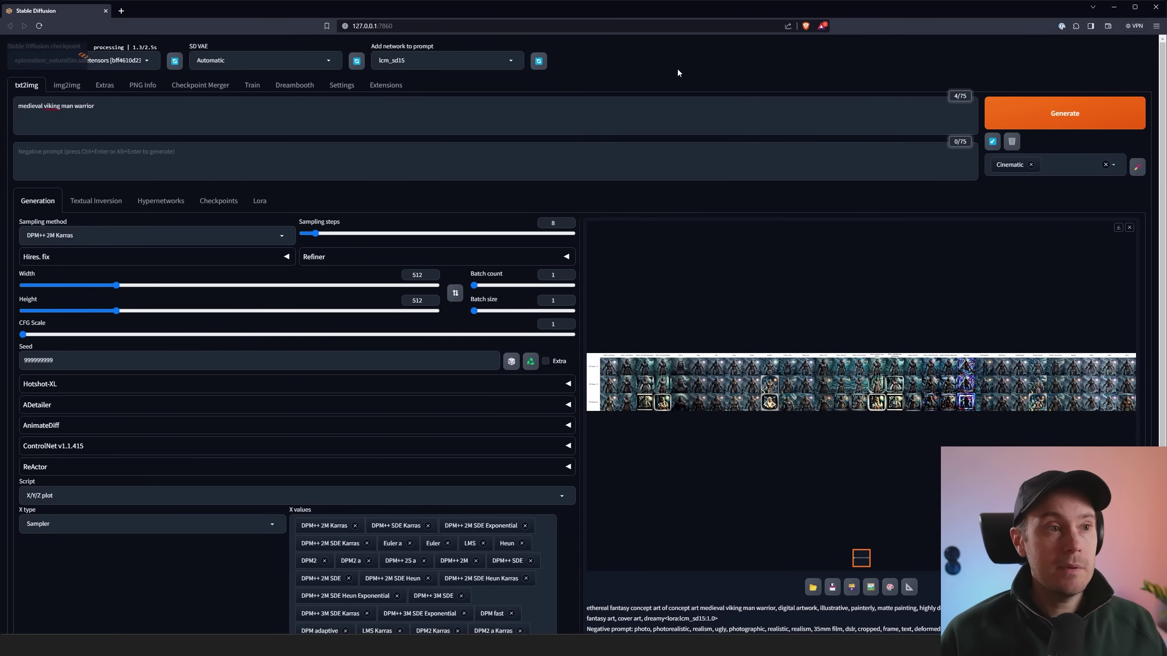
{"action": "left_click", "coordinate": [1036, 115]}
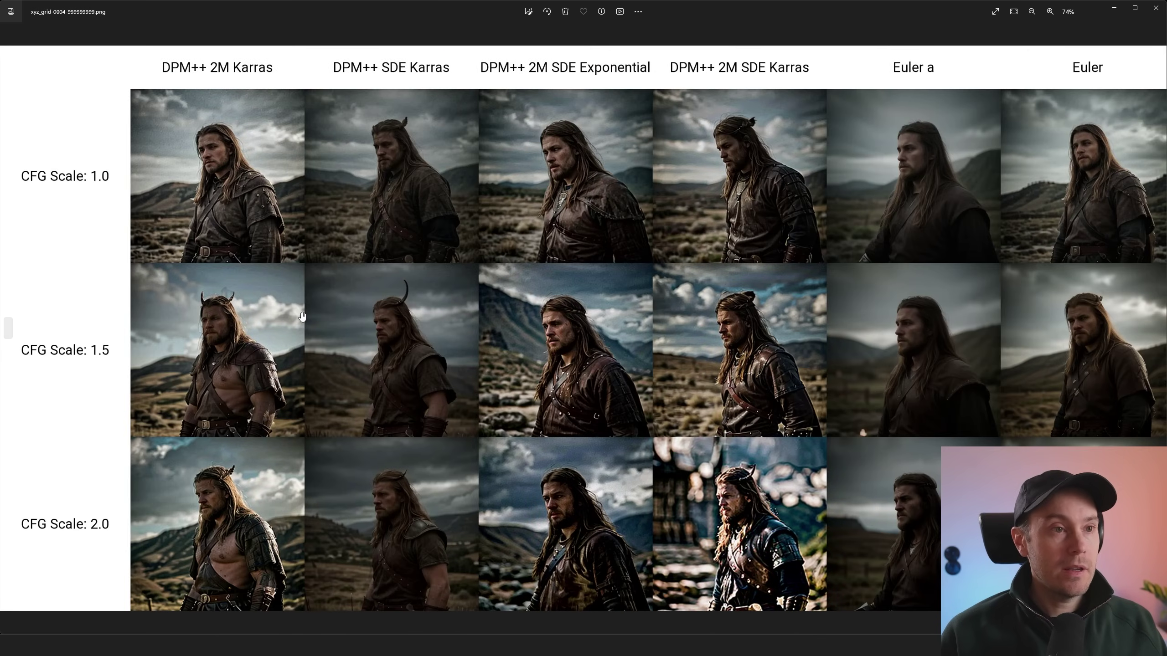
{"action": "scroll", "coordinate": [317, 310], "scroll_direction": "up", "scroll_amount": 1}
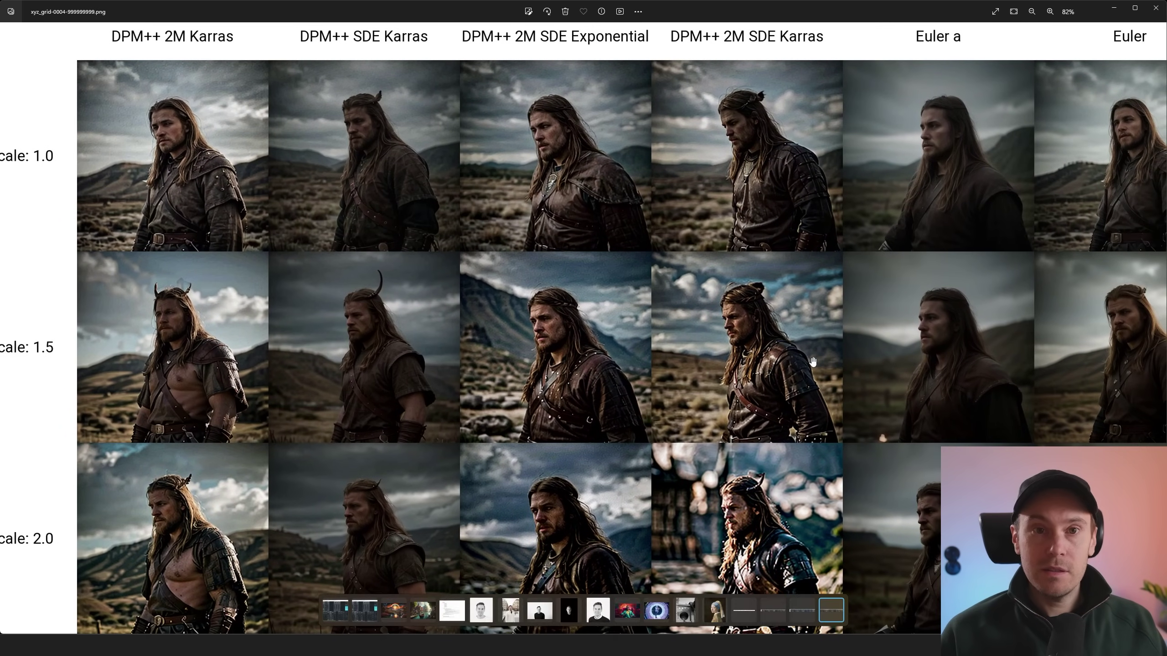
Pan the new grid across the DPM++ 2M SDE, DPM2 Karras, Restart, DDIM and UniPC columns.
{"action": "scroll", "coordinate": [813, 362], "scroll_direction": "right", "scroll_amount": 5}
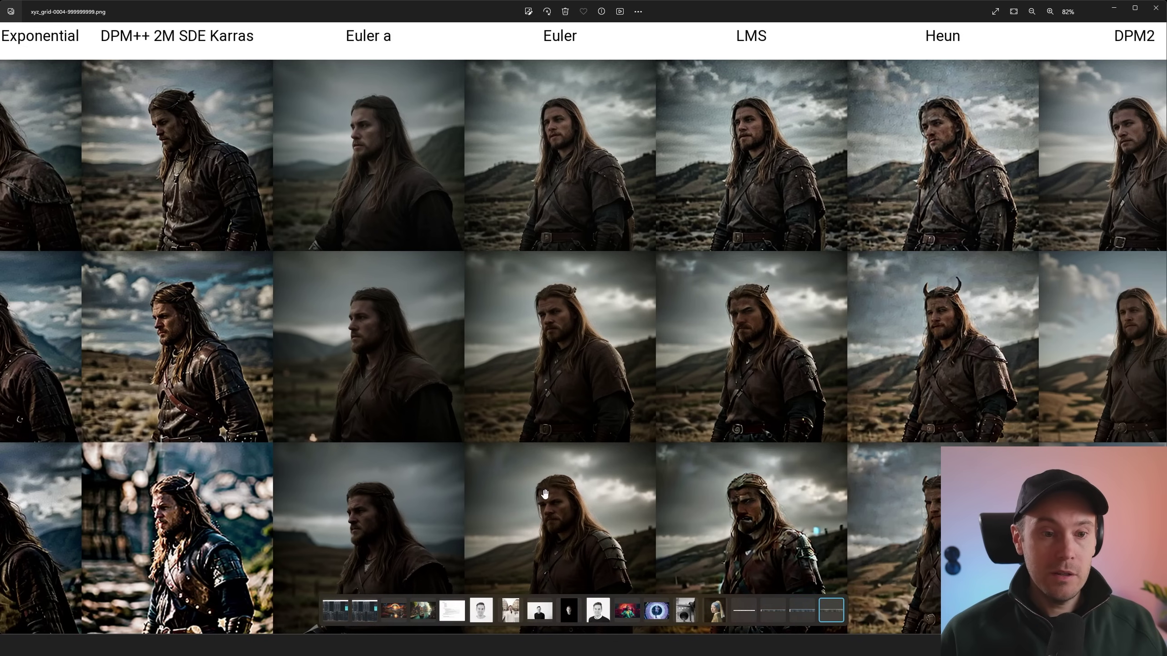
{"action": "scroll", "coordinate": [545, 494], "scroll_direction": "right", "scroll_amount": 8}
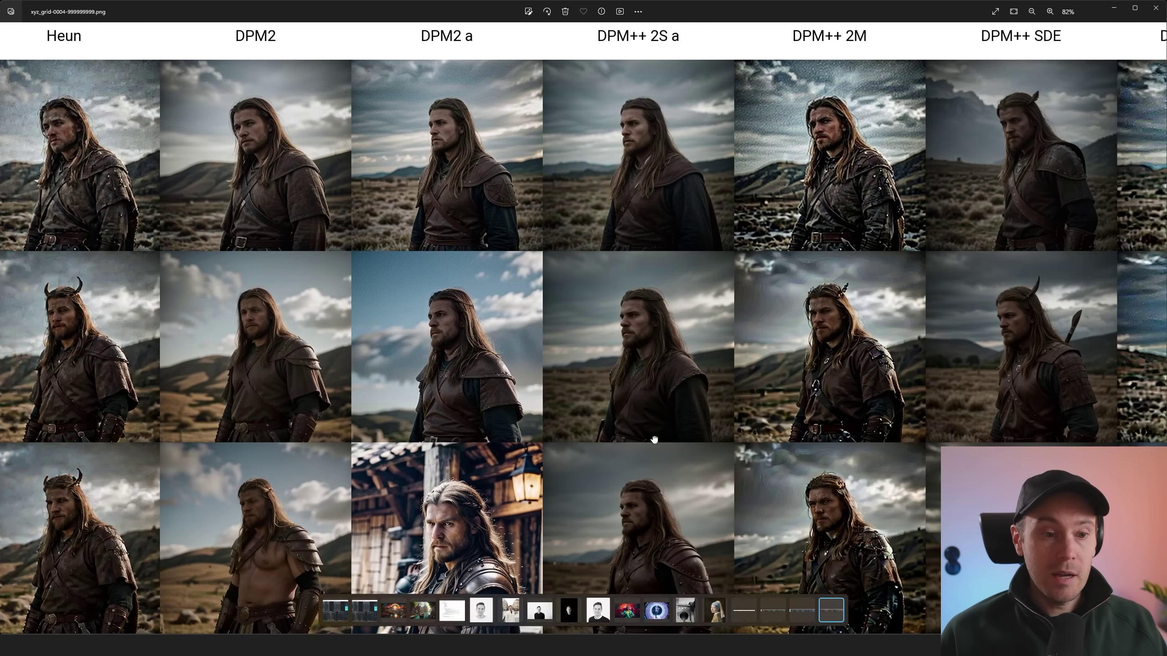
{"action": "left_click_drag", "start_coordinate": [654, 439], "coordinate": [521, 412]}
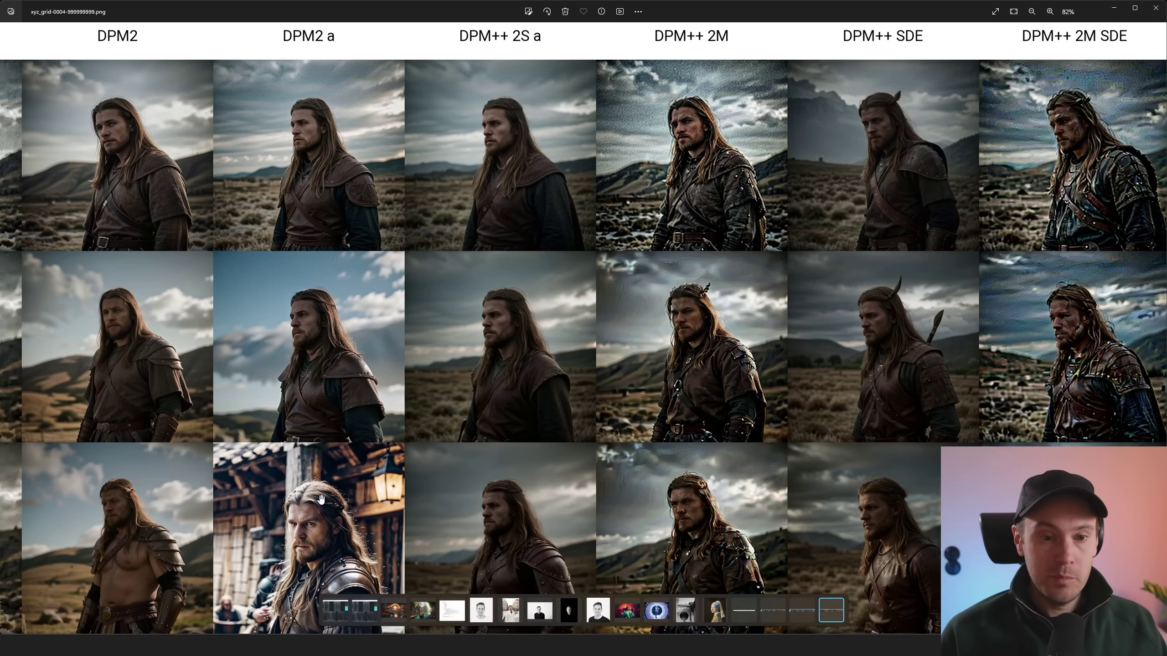
{"action": "scroll", "coordinate": [474, 405], "scroll_direction": "right", "scroll_amount": 5}
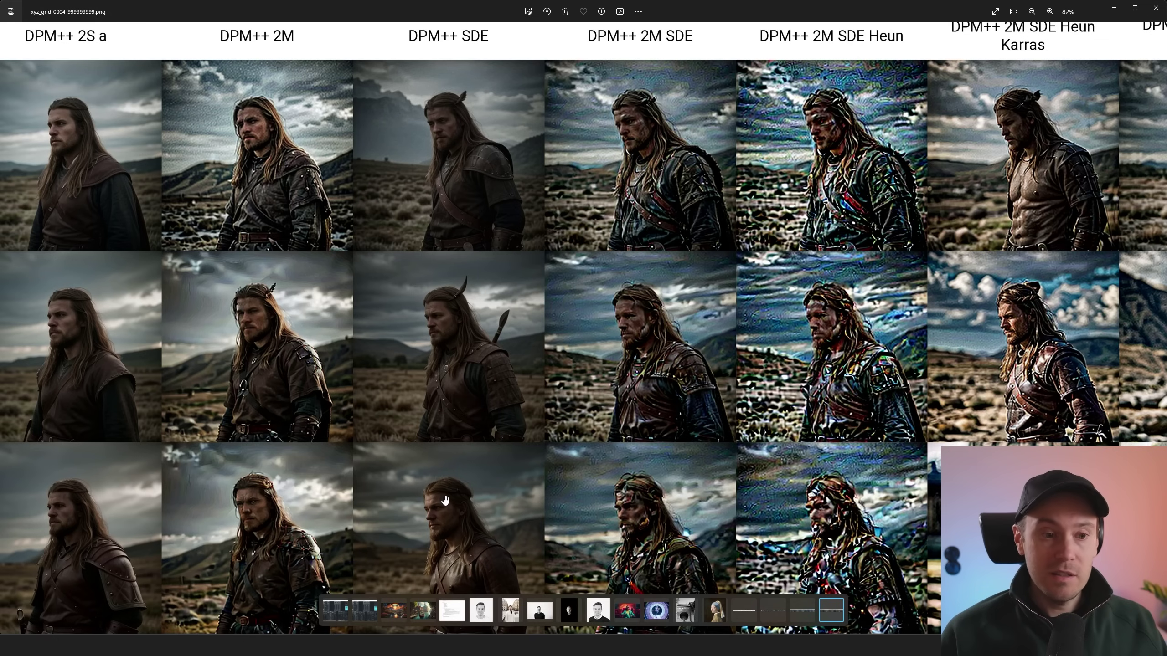
{"action": "scroll", "coordinate": [767, 413], "scroll_direction": "right", "scroll_amount": 9}
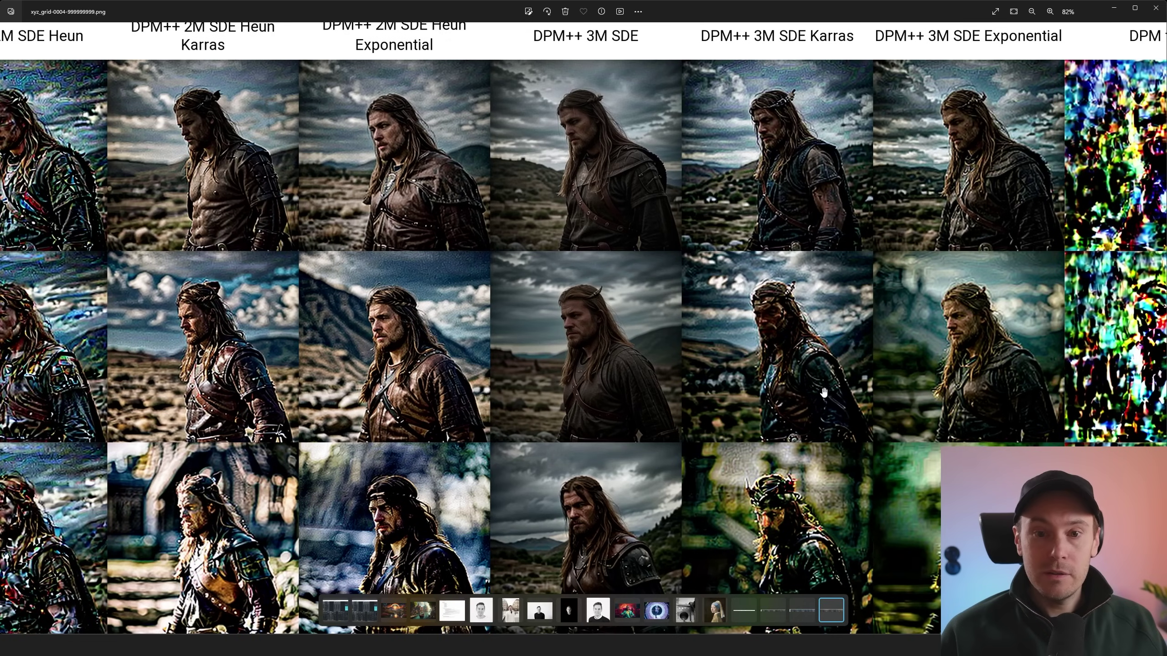
{"action": "scroll", "coordinate": [823, 392], "scroll_direction": "right", "scroll_amount": 7}
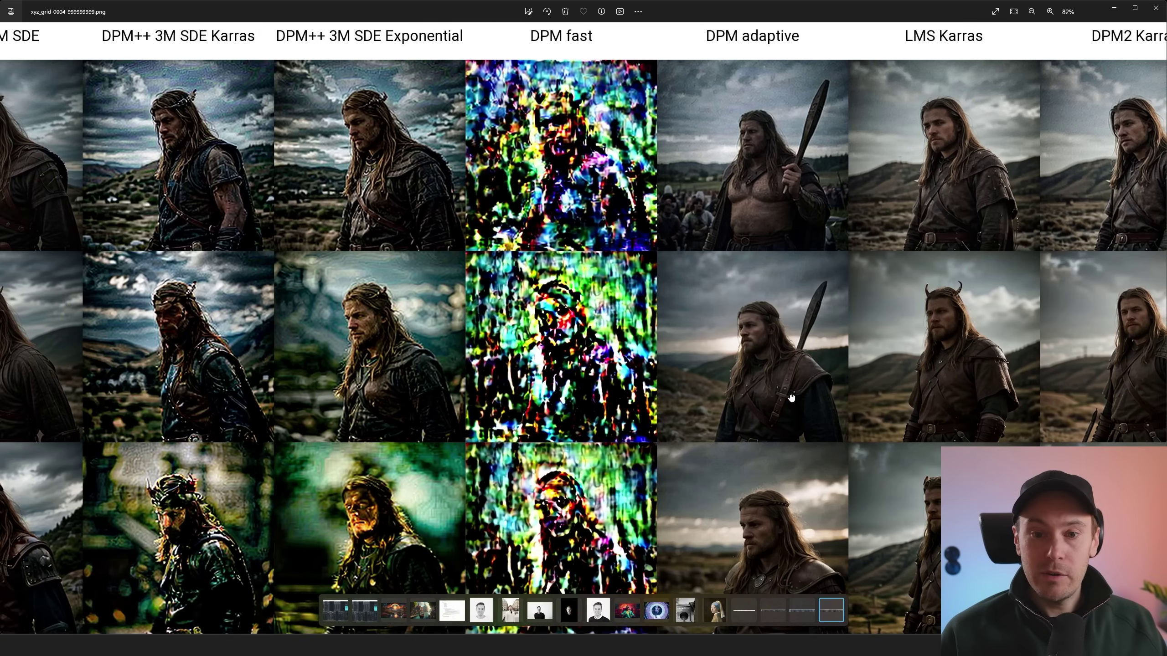
{"action": "left_click_drag", "start_coordinate": [791, 398], "coordinate": [653, 384]}
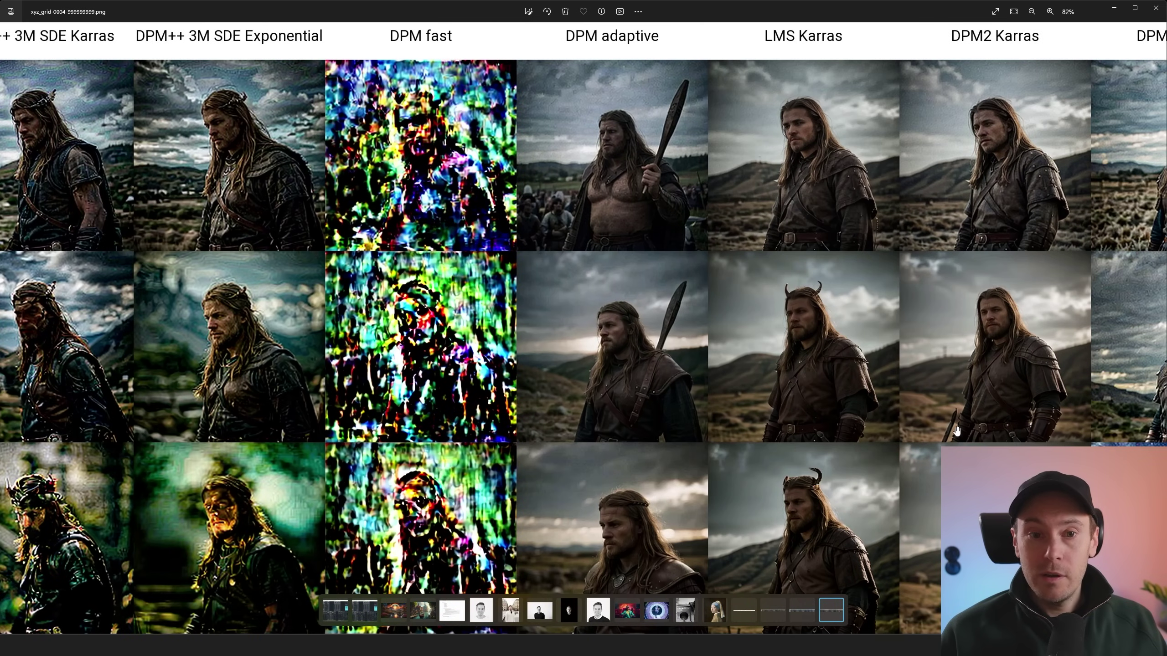
{"action": "left_click_drag", "start_coordinate": [957, 430], "coordinate": [636, 398]}
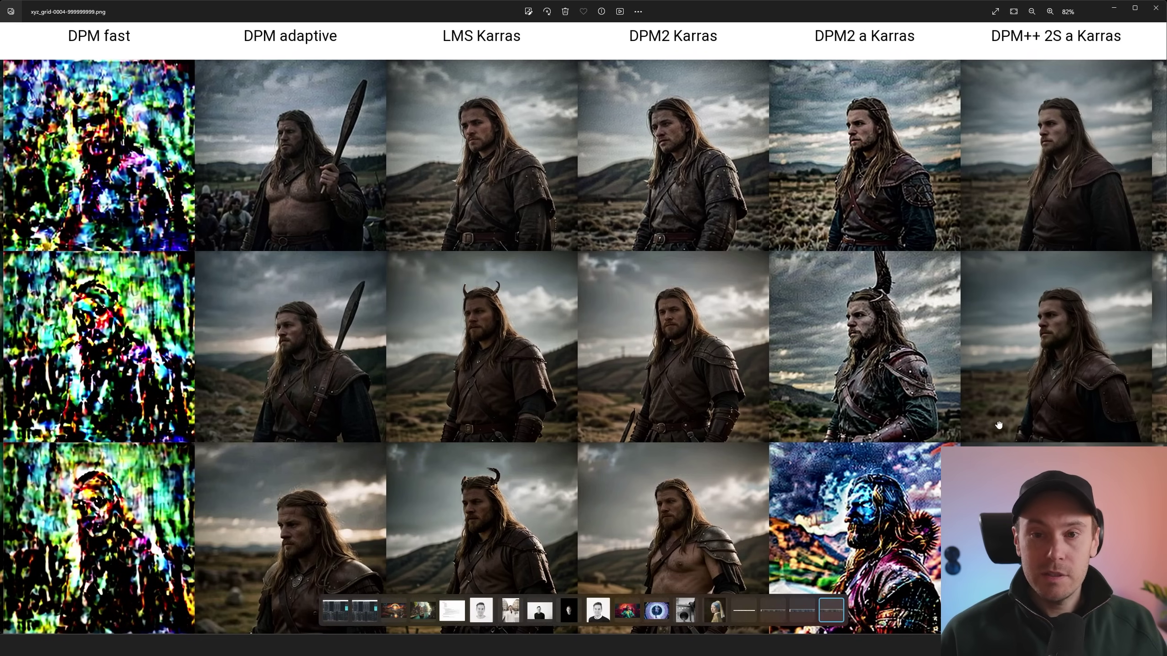
{"action": "mouse_move", "coordinate": [1000, 427]}
{"action": "left_mouse_down"}
{"action": "mouse_move", "coordinate": [726, 399]}
{"action": "mouse_move", "coordinate": [777, 422]}
{"action": "mouse_move", "coordinate": [462, 384]}
{"action": "left_mouse_up"}
{"action": "left_click_drag", "start_coordinate": [881, 469], "coordinate": [620, 447]}
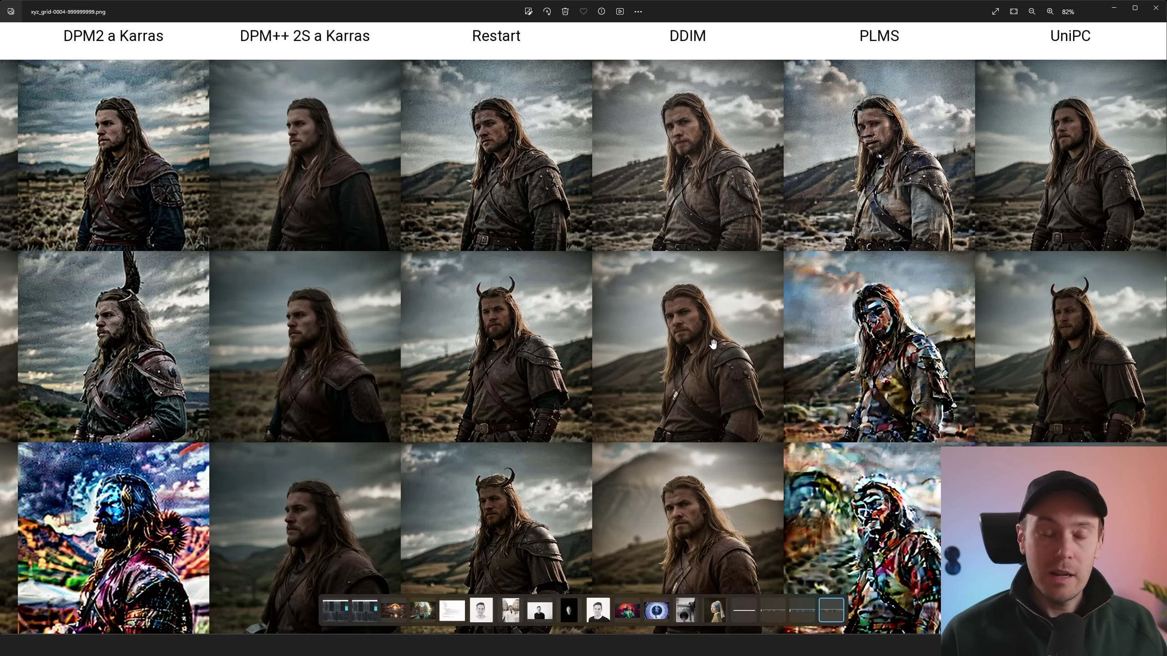
Finish reviewing the grid, then close Photos and the enlarged grid preview.
{"action": "scroll", "coordinate": [696, 332], "scroll_direction": "down", "scroll_amount": 4}
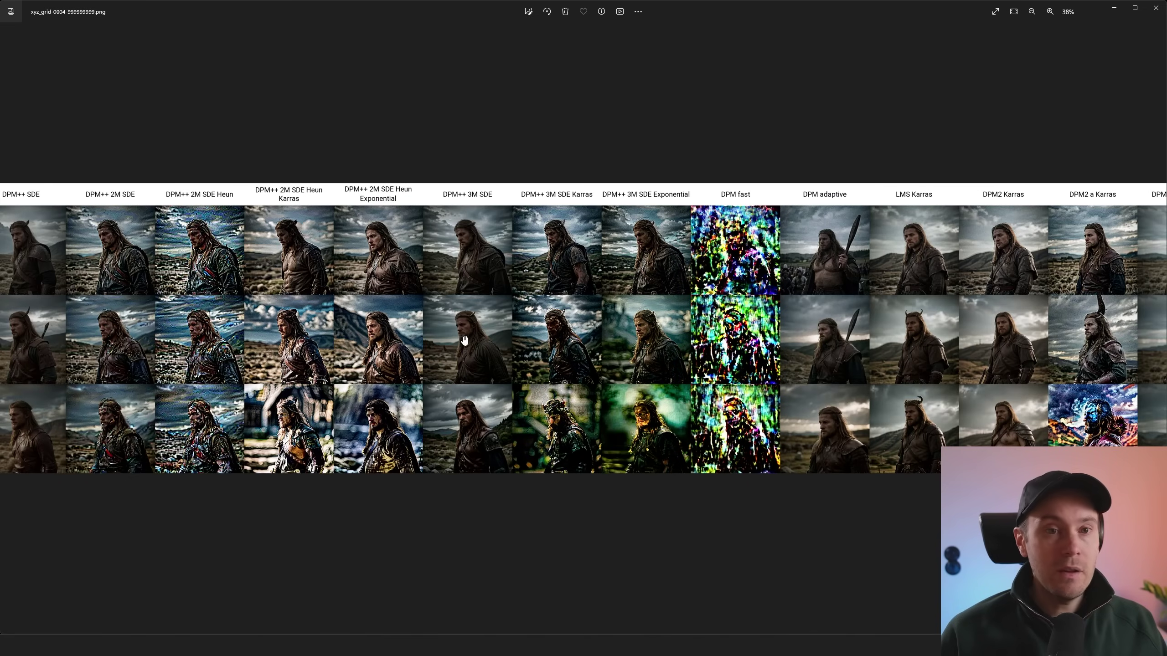
{"action": "scroll", "coordinate": [329, 345], "scroll_direction": "left", "scroll_amount": 10}
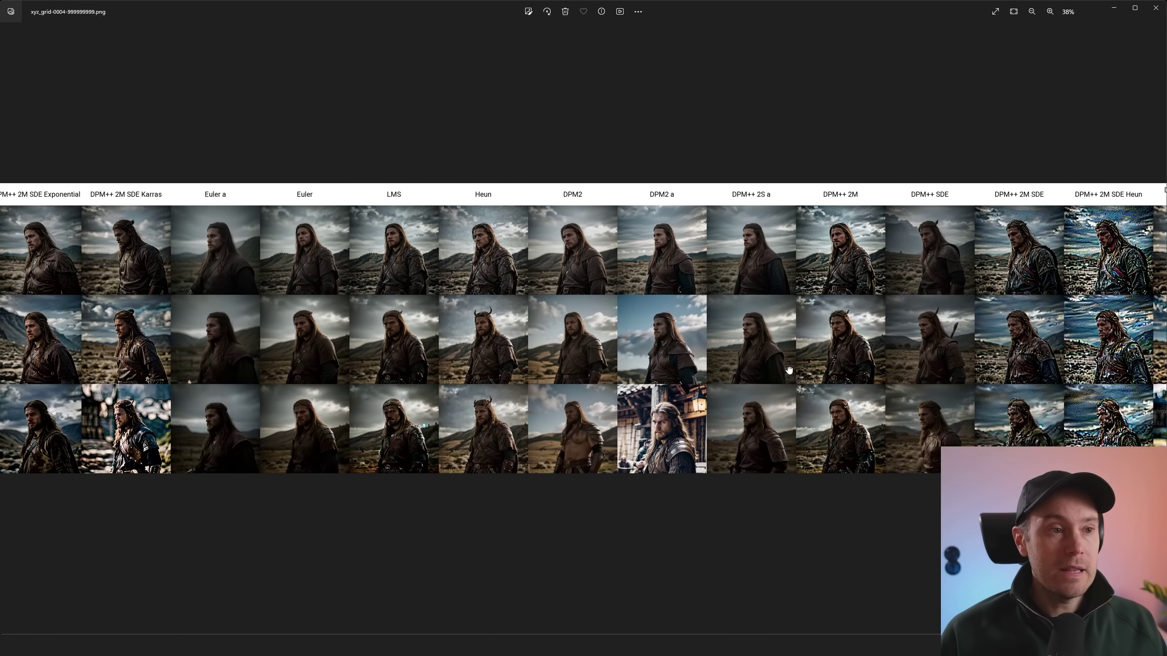
{"action": "scroll", "coordinate": [370, 387], "scroll_direction": "up", "scroll_amount": 5}
{"action": "scroll", "coordinate": [422, 389], "scroll_direction": "down", "scroll_amount": 3}
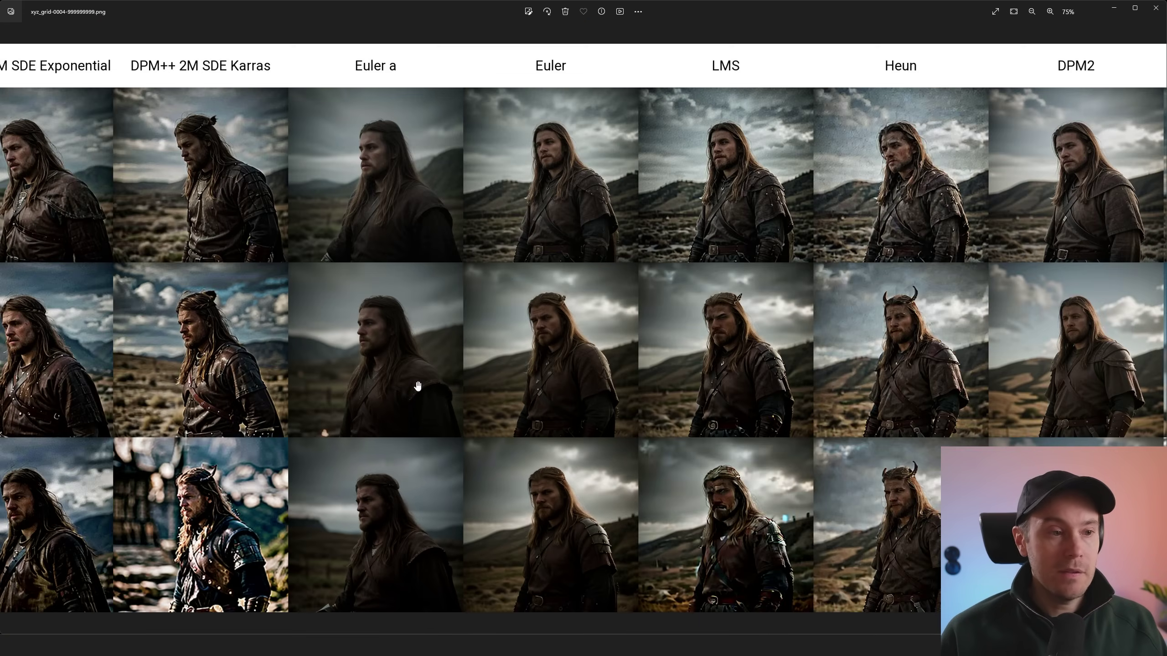
{"action": "left_click", "coordinate": [1156, 8]}
{"action": "left_click", "coordinate": [1139, 51]}
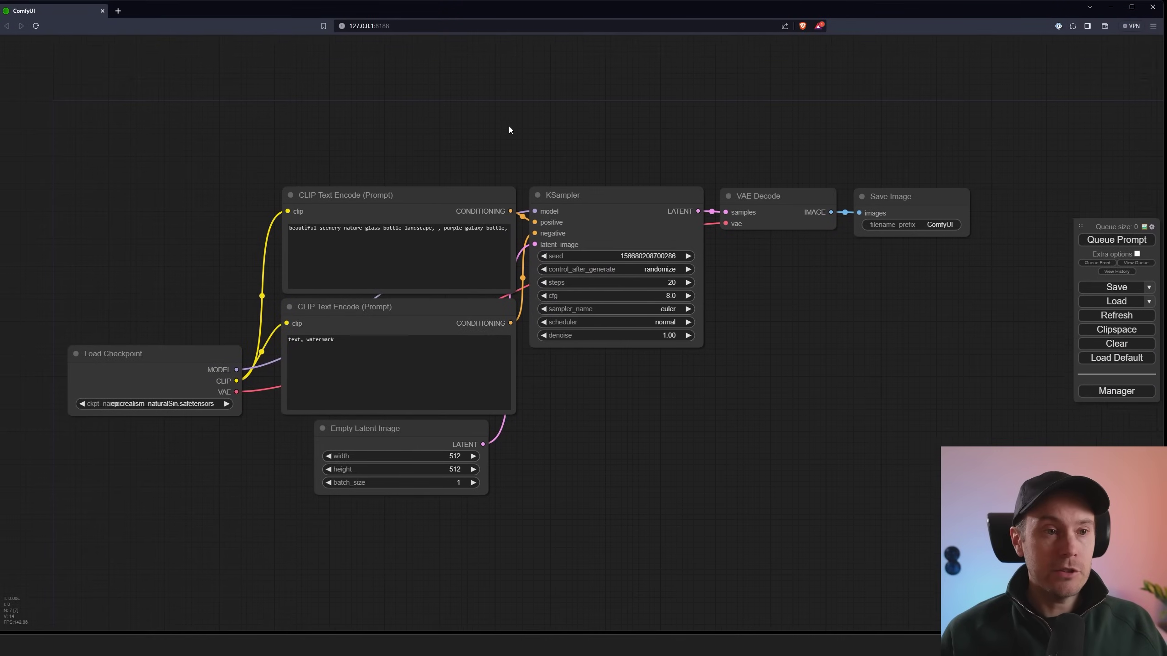
Update ComfyUI from the Manager and switch KSampler's sampler_name to lcm.
{"action": "left_click", "coordinate": [1116, 391]}
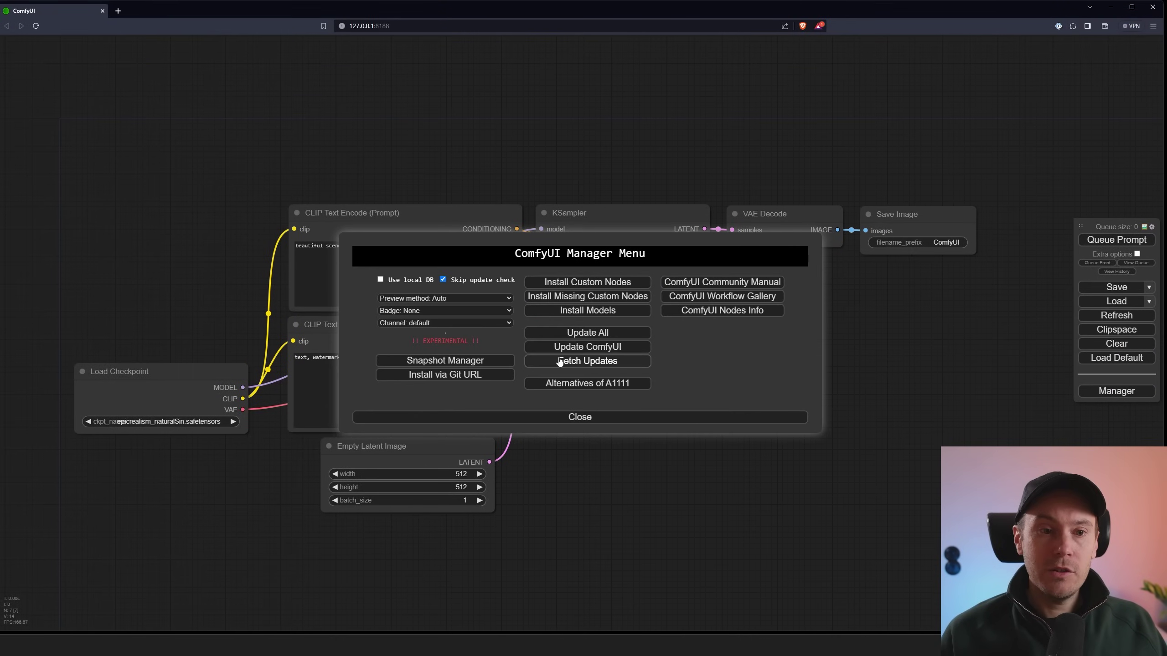
{"action": "left_click", "coordinate": [585, 350]}
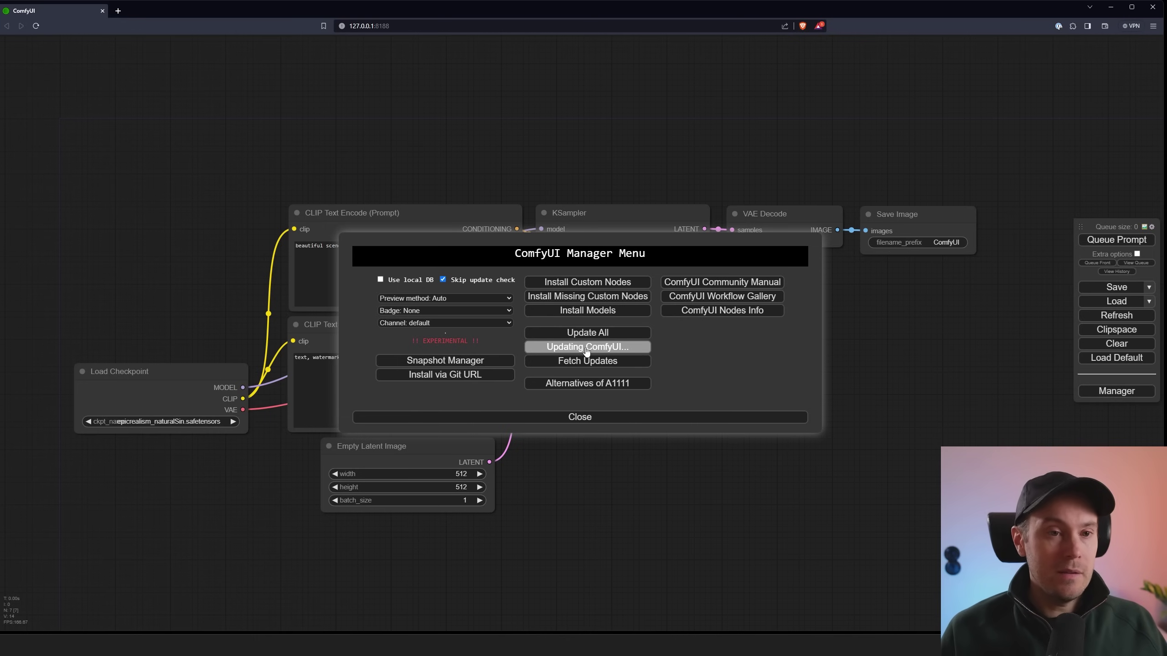
{"action": "left_click", "coordinate": [587, 351]}
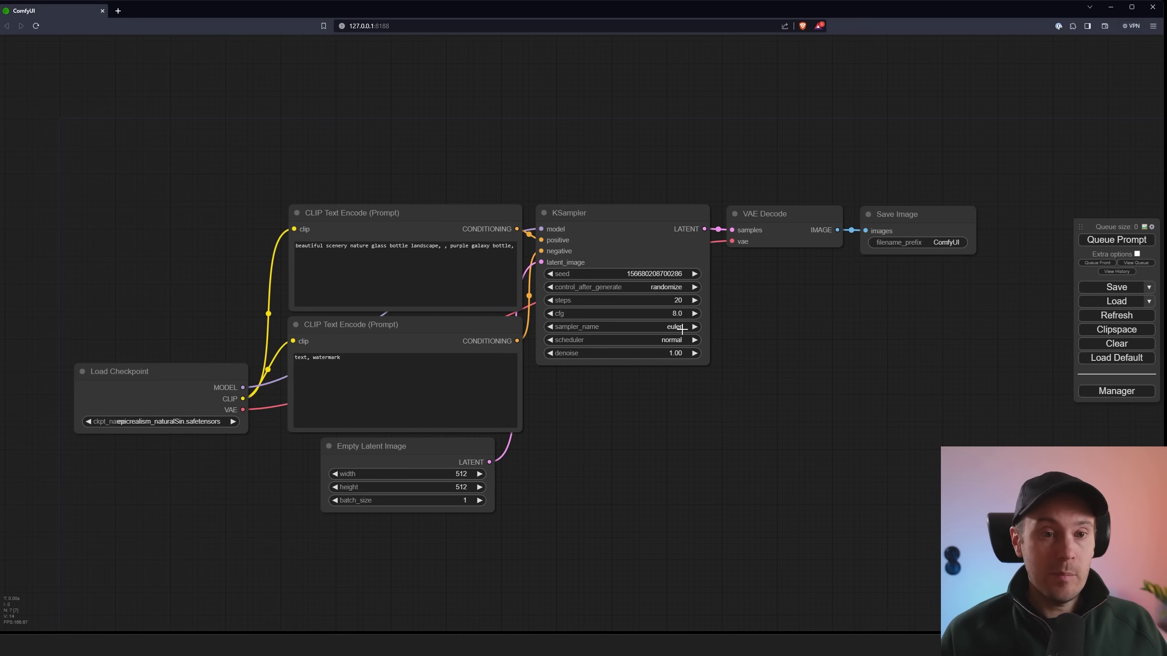
{"action": "left_click", "coordinate": [682, 329]}
{"action": "left_click", "coordinate": [680, 510]}
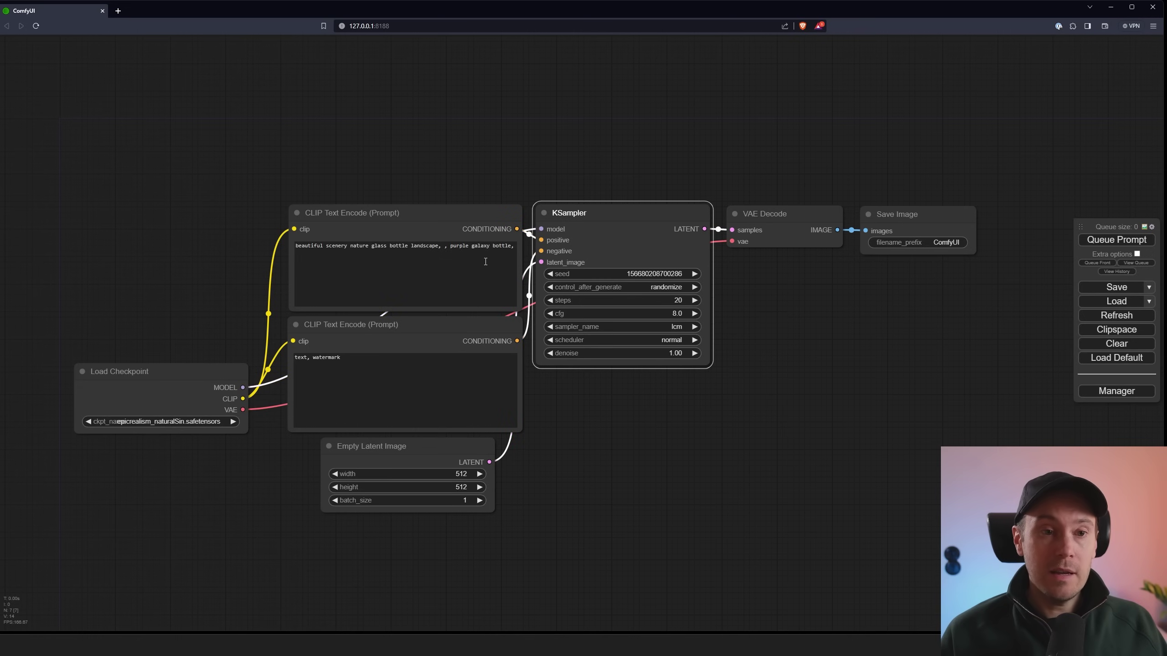
Add a Load LoRA node loading the SD1.5 LCM LoRA weights.
{"action": "double_click", "coordinate": [410, 137]}
{"action": "type", "text": "lora"}
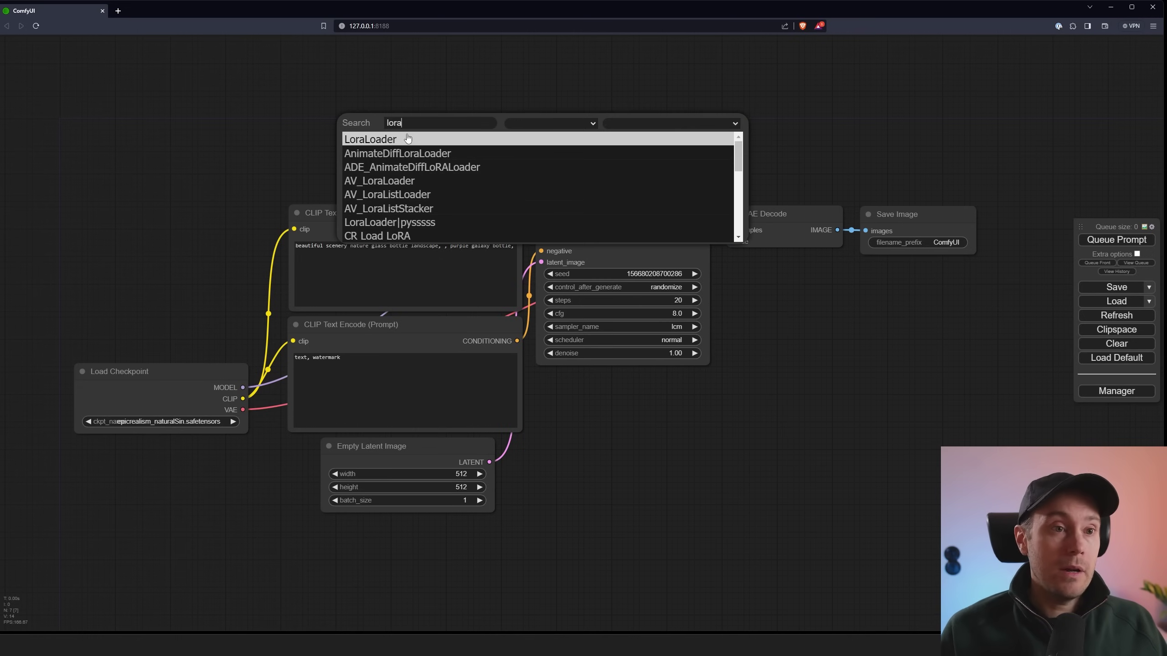
{"action": "left_click", "coordinate": [380, 140]}
{"action": "left_click_drag", "start_coordinate": [492, 127], "coordinate": [492, 51]}
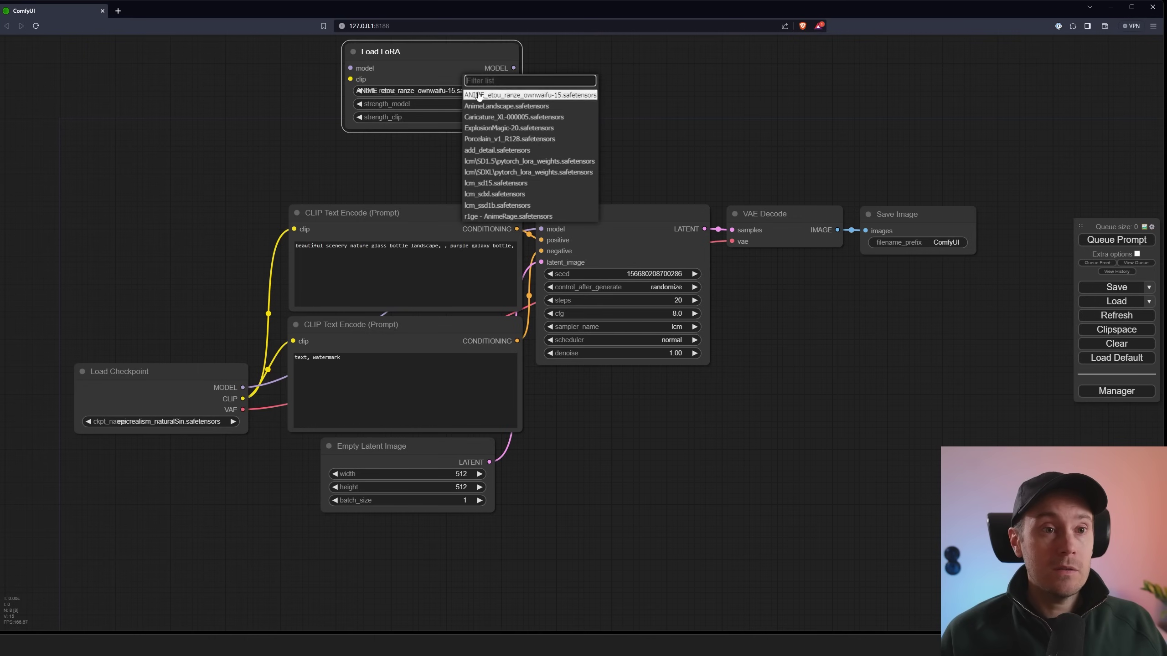
{"action": "left_click", "coordinate": [468, 91]}
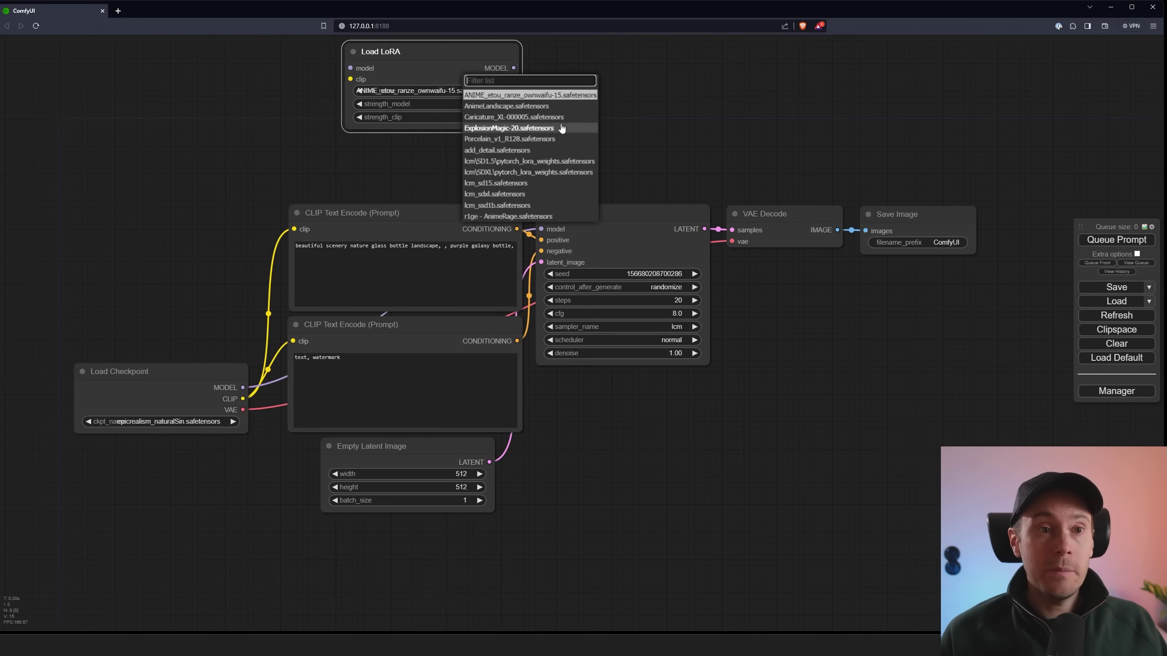
{"action": "left_click", "coordinate": [502, 161]}
Wire Load Checkpoint's CLIP through the LoRA into the prompt encoder and its model into KSampler.
{"action": "left_click_drag", "start_coordinate": [436, 49], "coordinate": [495, 76]}
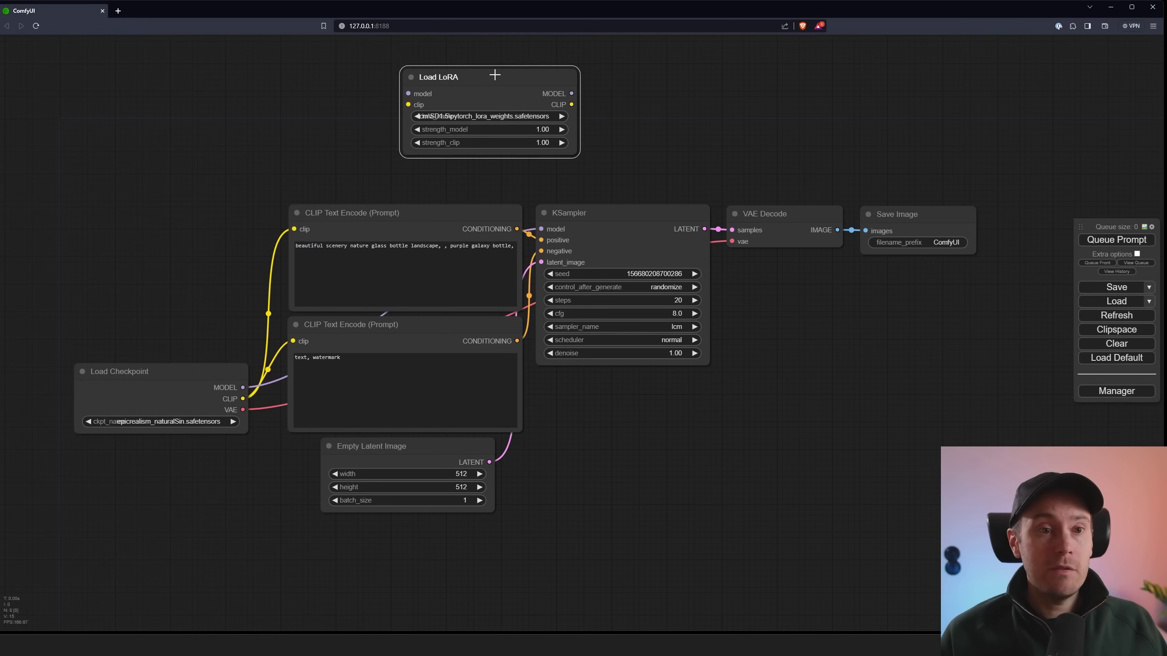
{"action": "left_click_drag", "start_coordinate": [138, 371], "coordinate": [20, 301]}
{"action": "mouse_move", "coordinate": [124, 329]}
{"action": "left_mouse_down"}
{"action": "mouse_move", "coordinate": [408, 104]}
{"action": "mouse_move", "coordinate": [158, 125]}
{"action": "left_mouse_up"}
{"action": "left_click_drag", "start_coordinate": [285, 145], "coordinate": [294, 228]}
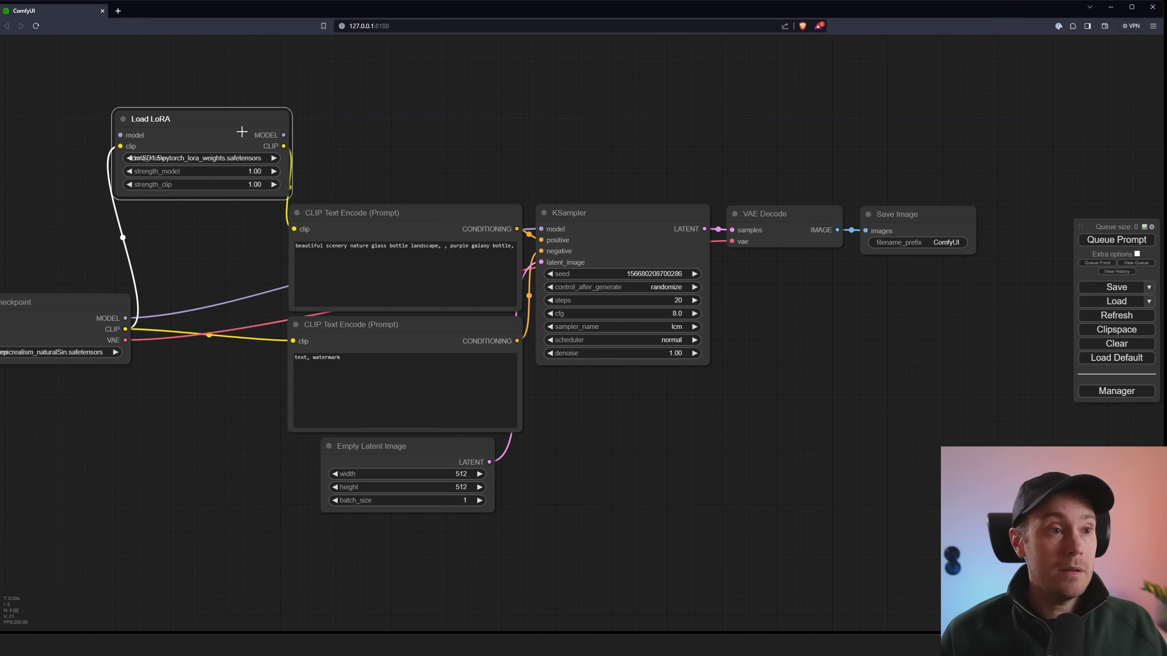
{"action": "left_click_drag", "start_coordinate": [288, 139], "coordinate": [708, 247]}
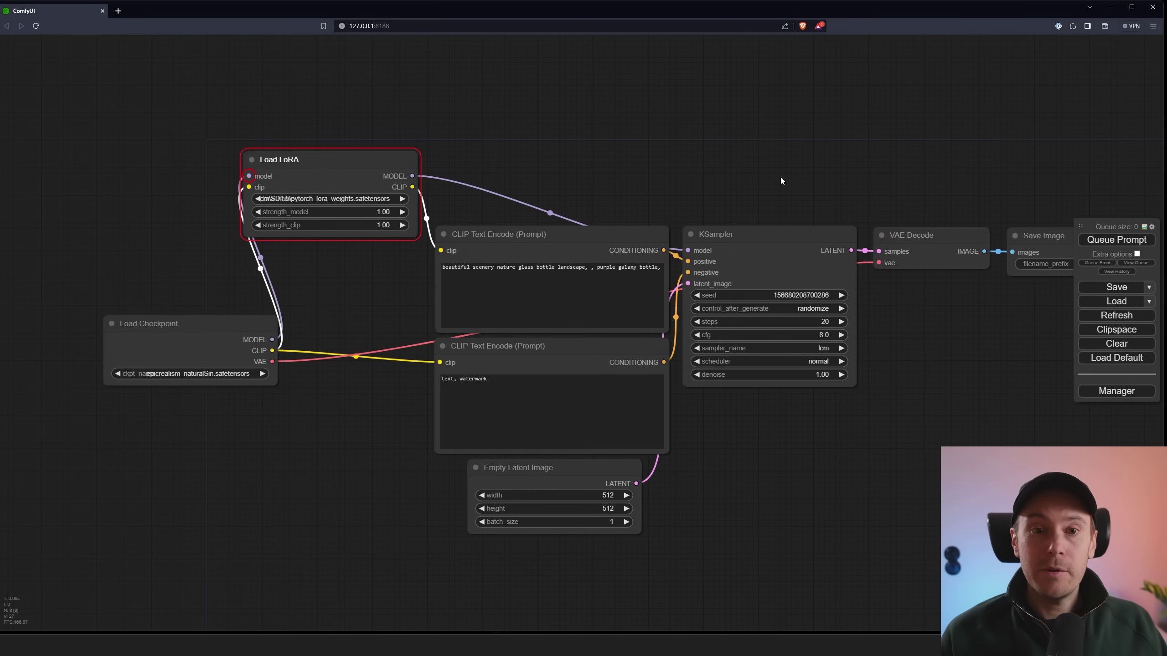
Set KSampler to 8 steps and cfg 1.5.
{"action": "left_click", "coordinate": [826, 322]}
{"action": "type", "text": "8"}
{"action": "left_click", "coordinate": [981, 323]}
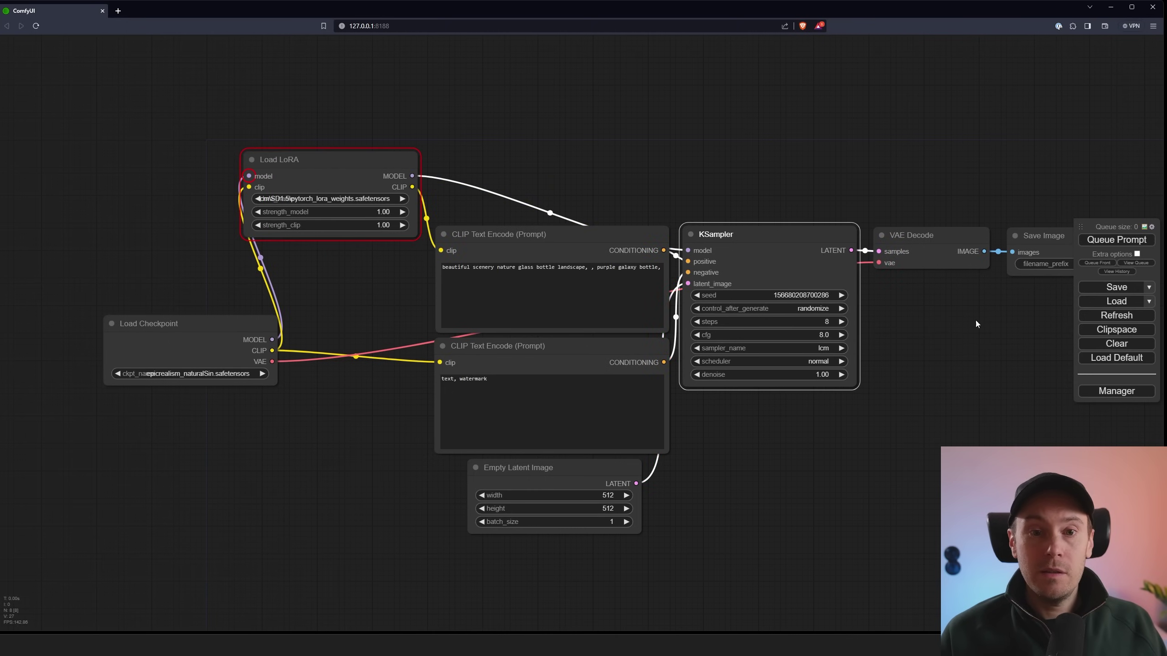
{"action": "left_click", "coordinate": [825, 335]}
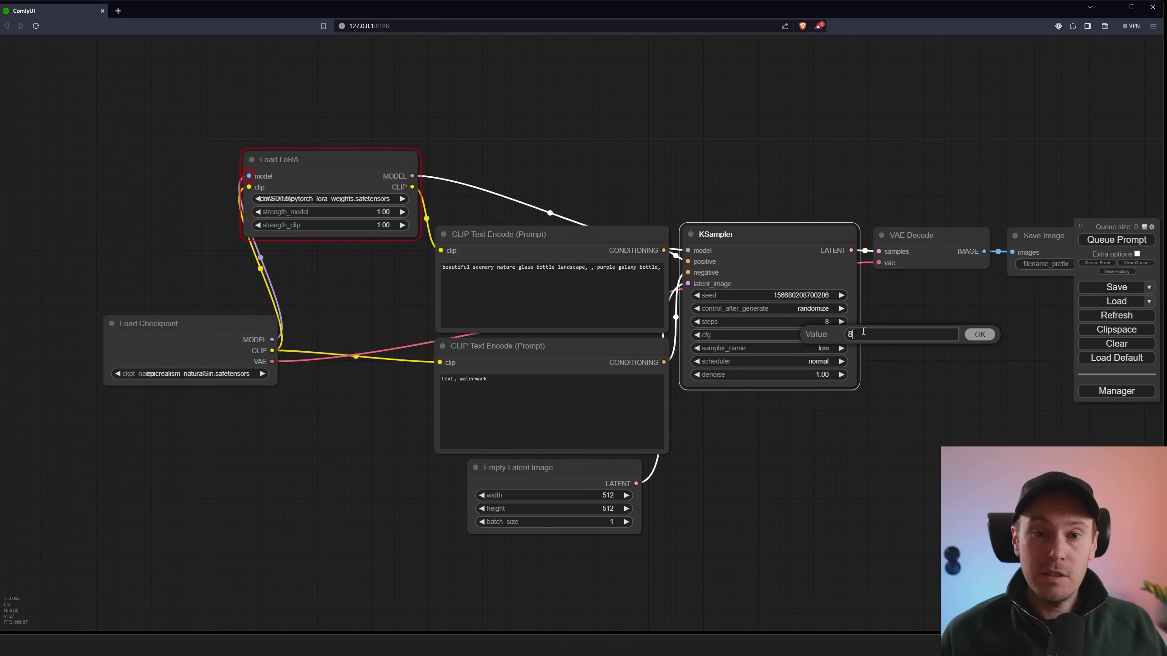
{"action": "type", "text": "1.5"}
{"action": "left_click", "coordinate": [981, 332]}
{"action": "left_click_drag", "start_coordinate": [980, 331], "coordinate": [747, 319]}
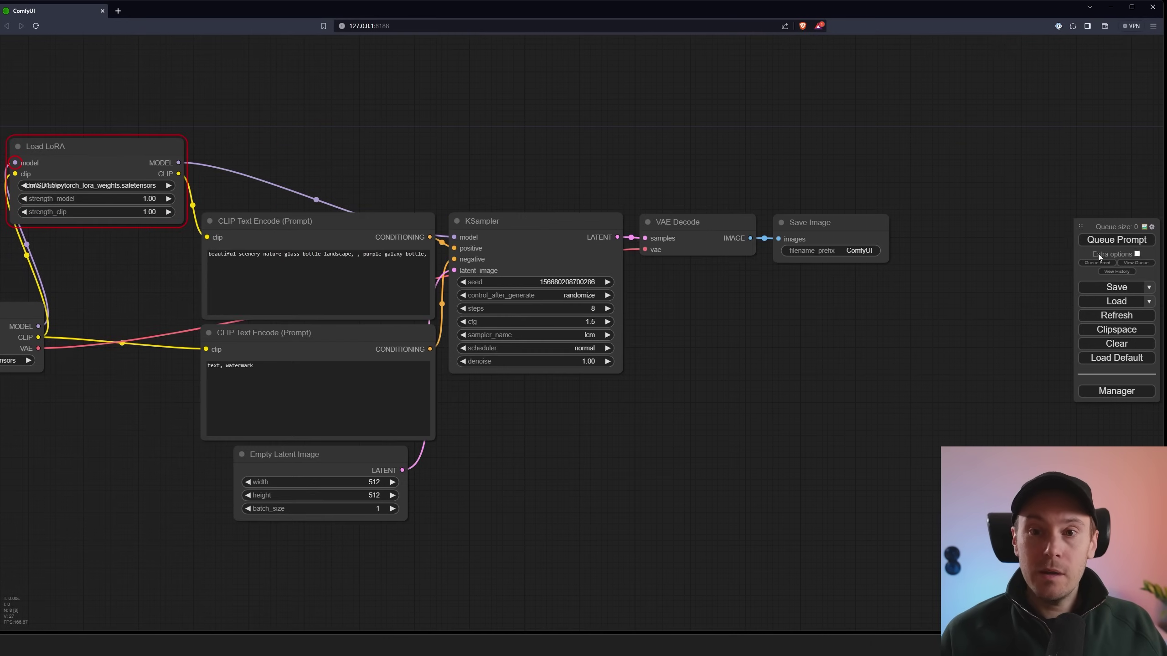
Generate a galaxy bottle image and enlarge the Save Image preview, moving it beside the sampler.
{"action": "left_click", "coordinate": [1102, 239]}
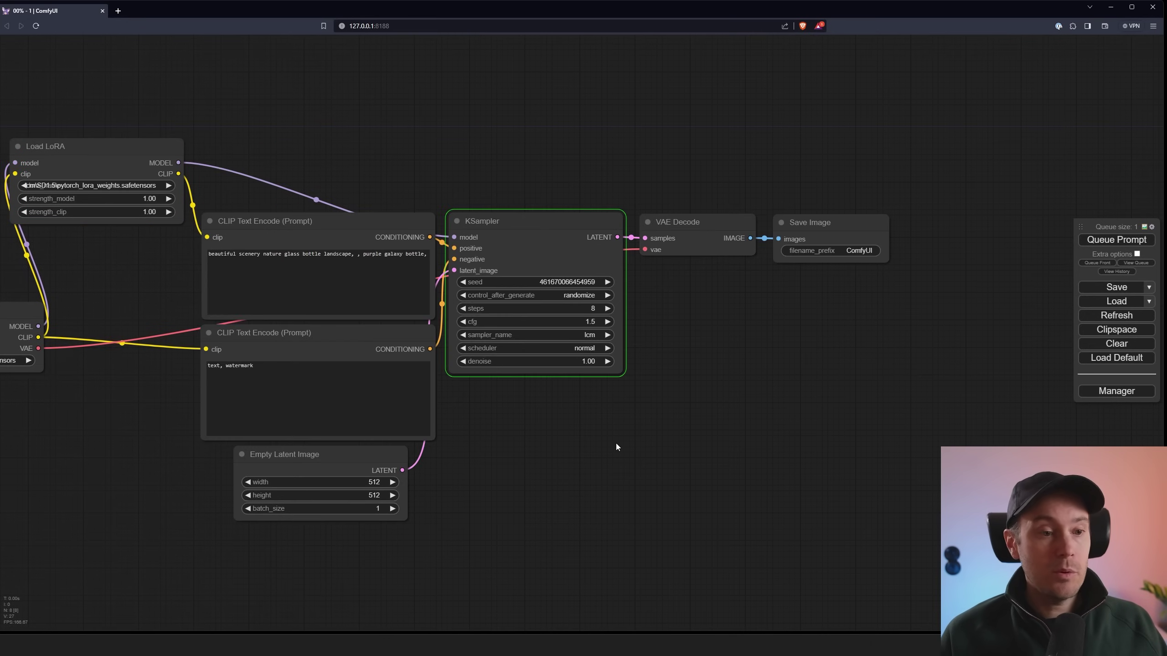
{"action": "left_click", "coordinate": [841, 323]}
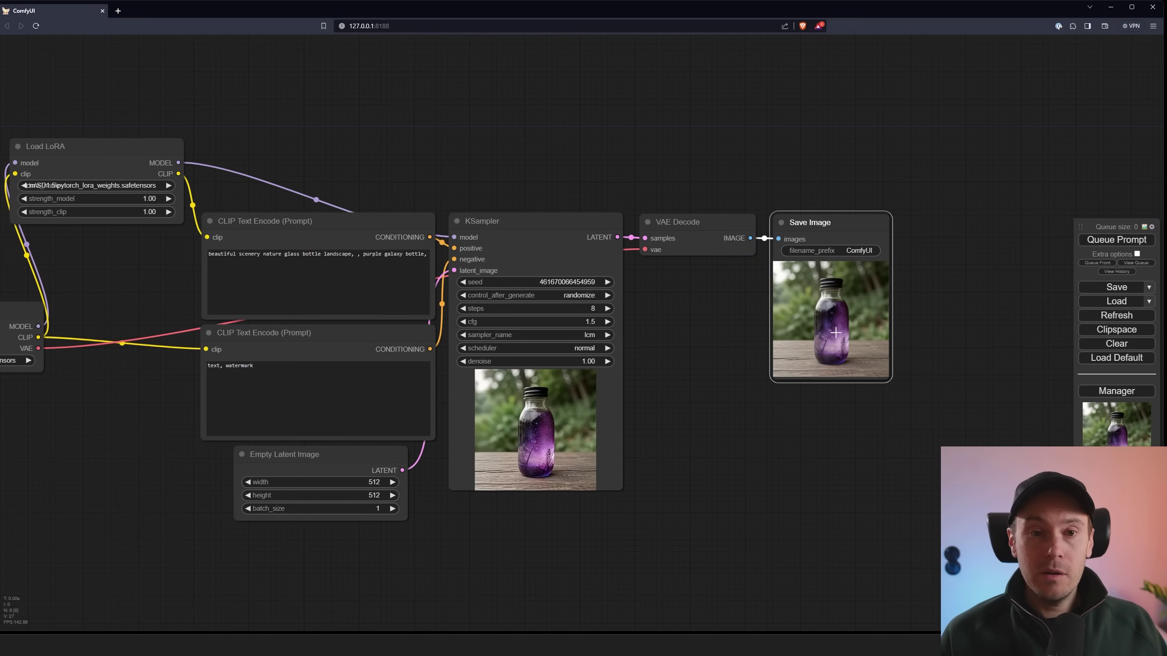
{"action": "left_click_drag", "start_coordinate": [877, 378], "coordinate": [1080, 557]}
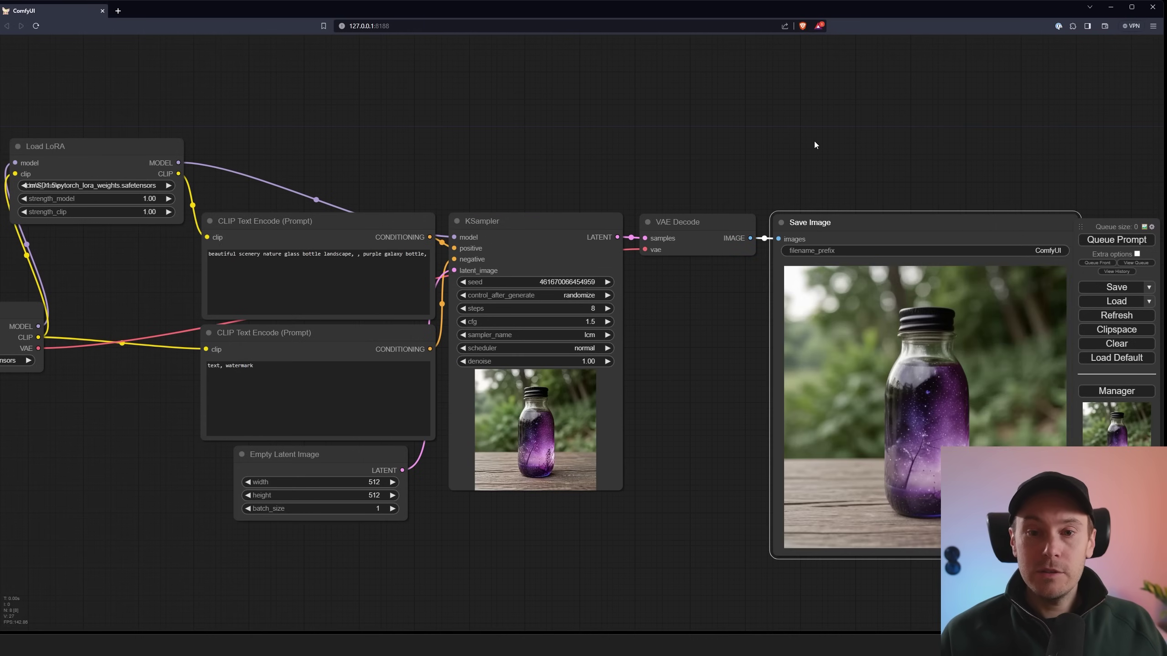
{"action": "left_click_drag", "start_coordinate": [822, 221], "coordinate": [813, 199]}
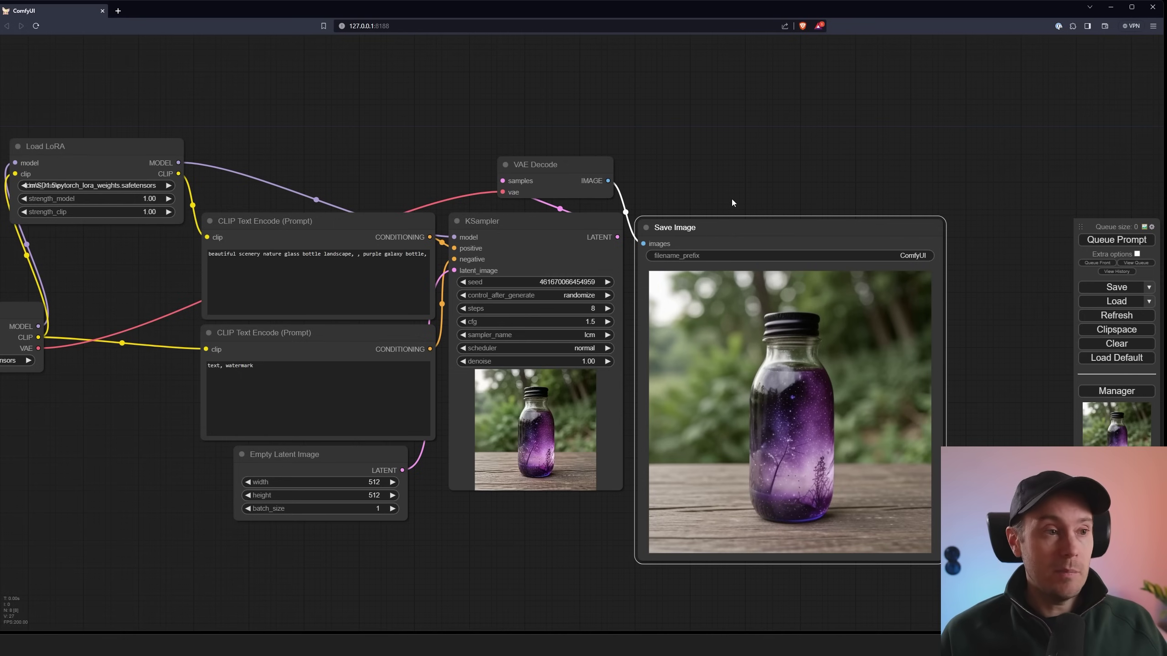
Queue eleven more 8-step 512×512 galaxy bottle generations with fresh seeds.
{"action": "left_click", "coordinate": [1111, 240]}
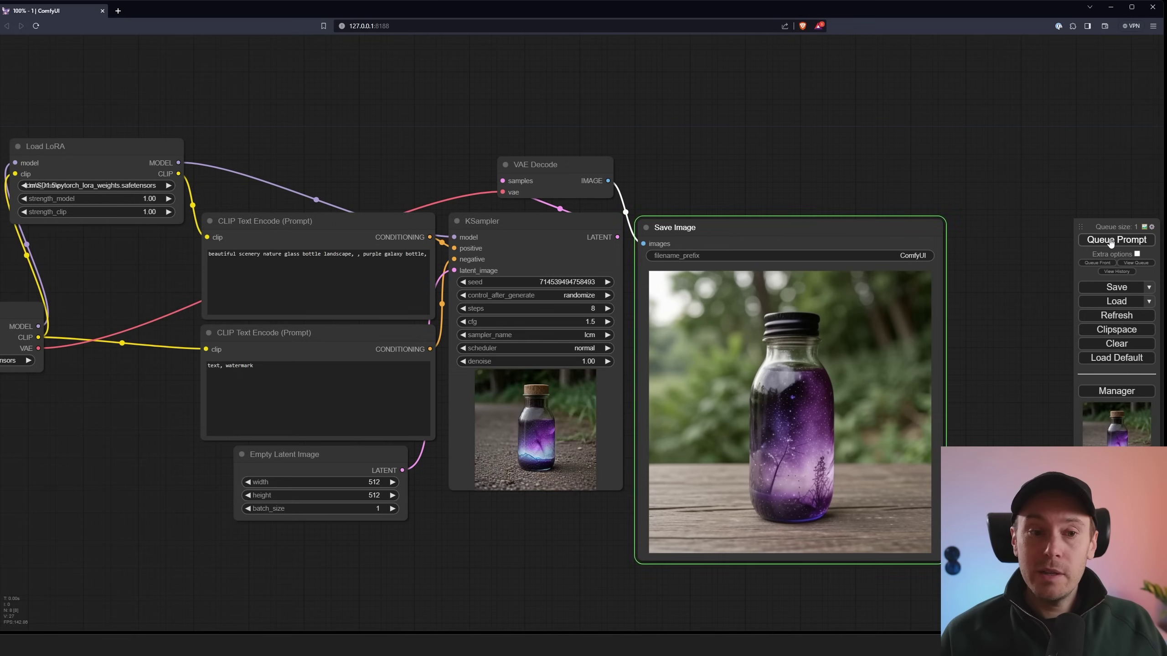
{"action": "left_click", "coordinate": [1111, 239]}
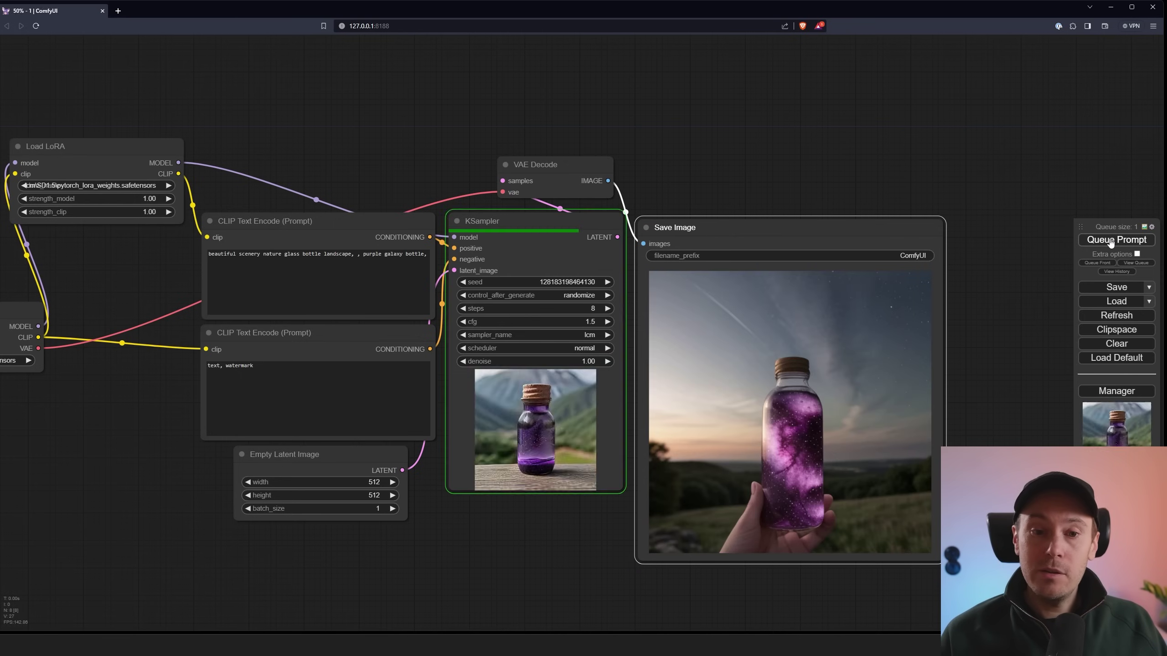
{"action": "left_click", "coordinate": [1111, 240]}
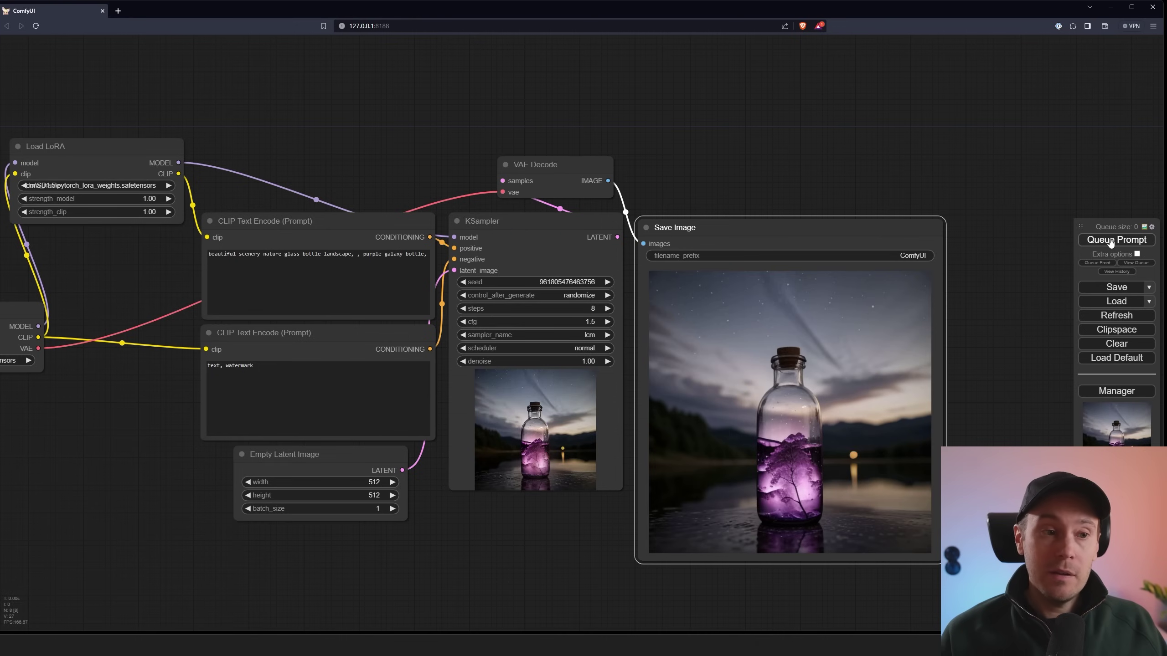
{"action": "left_click", "coordinate": [1110, 239]}
{"action": "left_click", "coordinate": [1110, 239]}
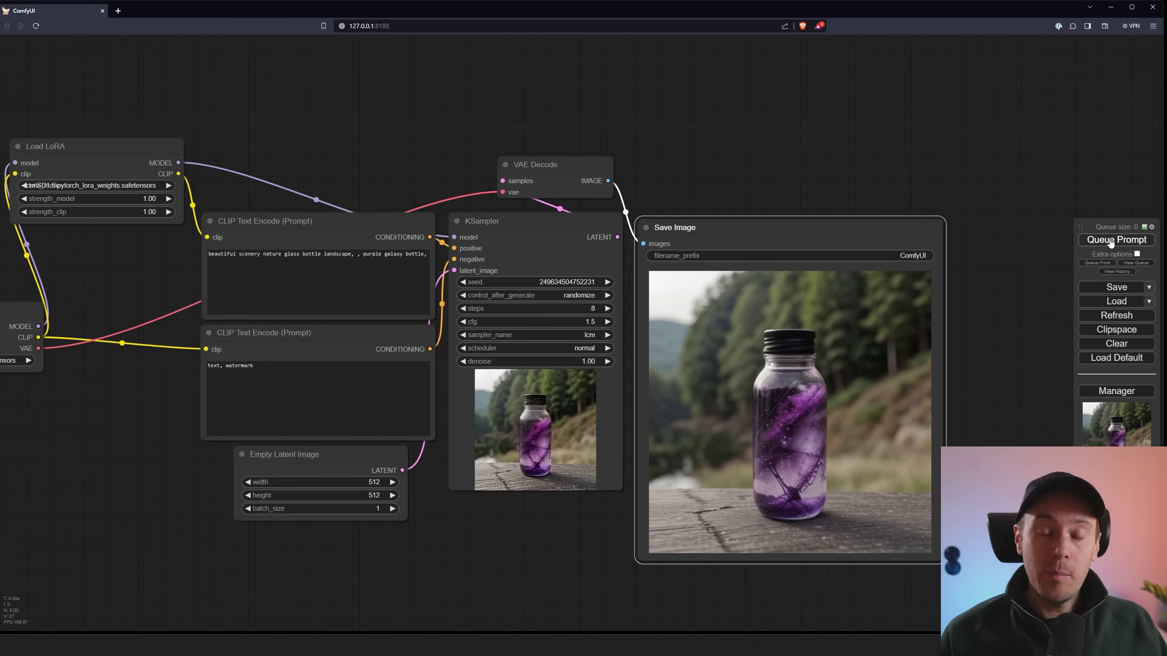
{"action": "left_click", "coordinate": [1111, 239]}
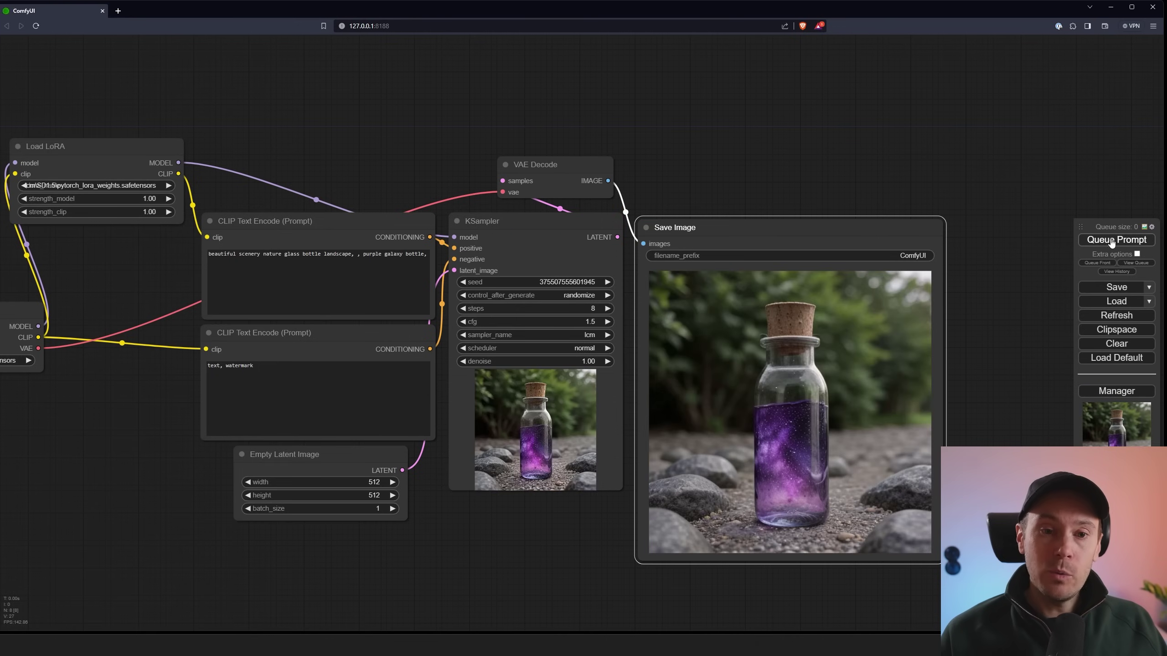
{"action": "left_click", "coordinate": [1112, 239]}
{"action": "left_click", "coordinate": [1112, 240]}
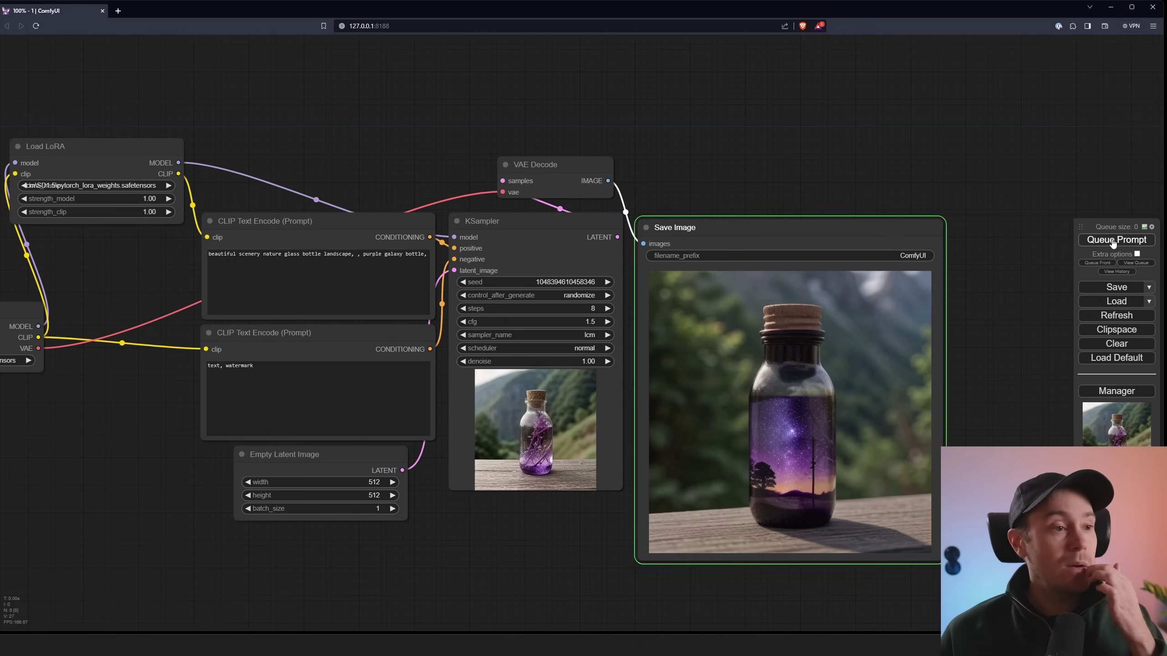
{"action": "left_click", "coordinate": [1112, 239]}
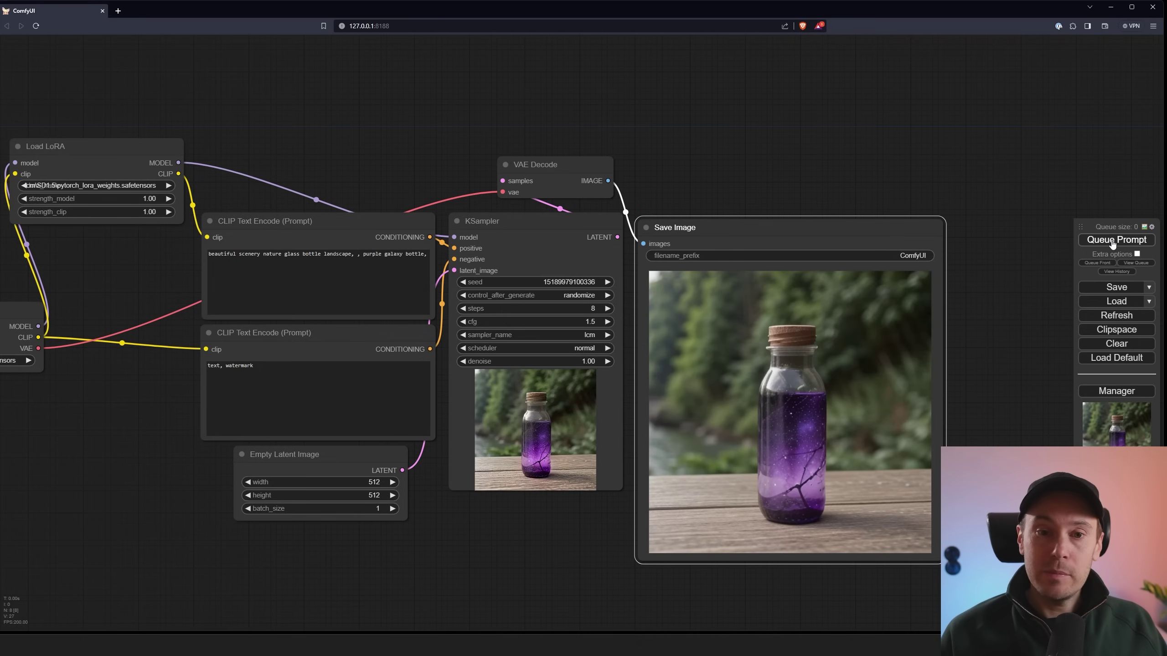
{"action": "left_click", "coordinate": [1112, 240]}
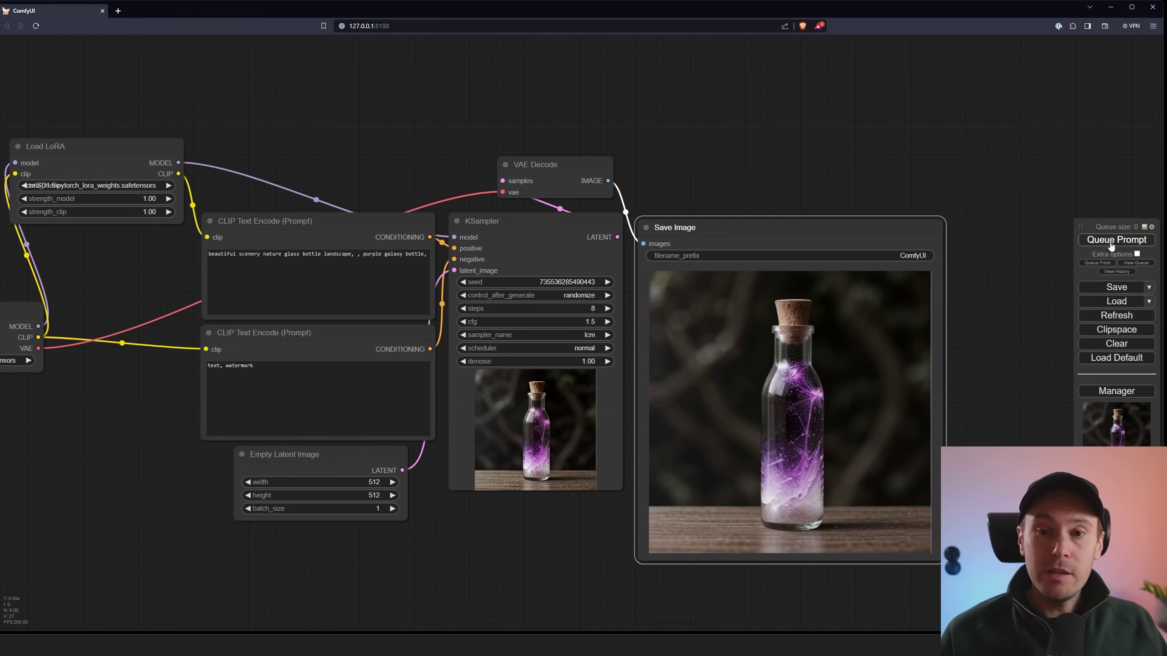
{"action": "left_click", "coordinate": [1112, 240]}
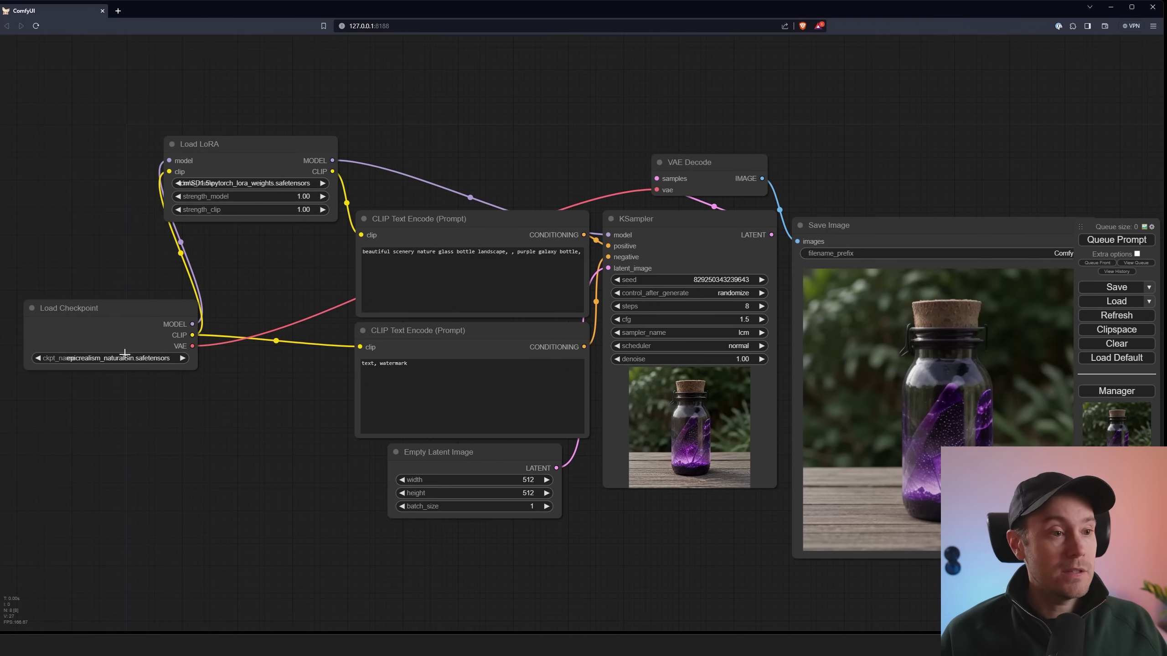
Switch the checkpoint to thinkdiffusionxl_v10 and load the SDXL LCM LoRA weights.
{"action": "left_click", "coordinate": [124, 353]}
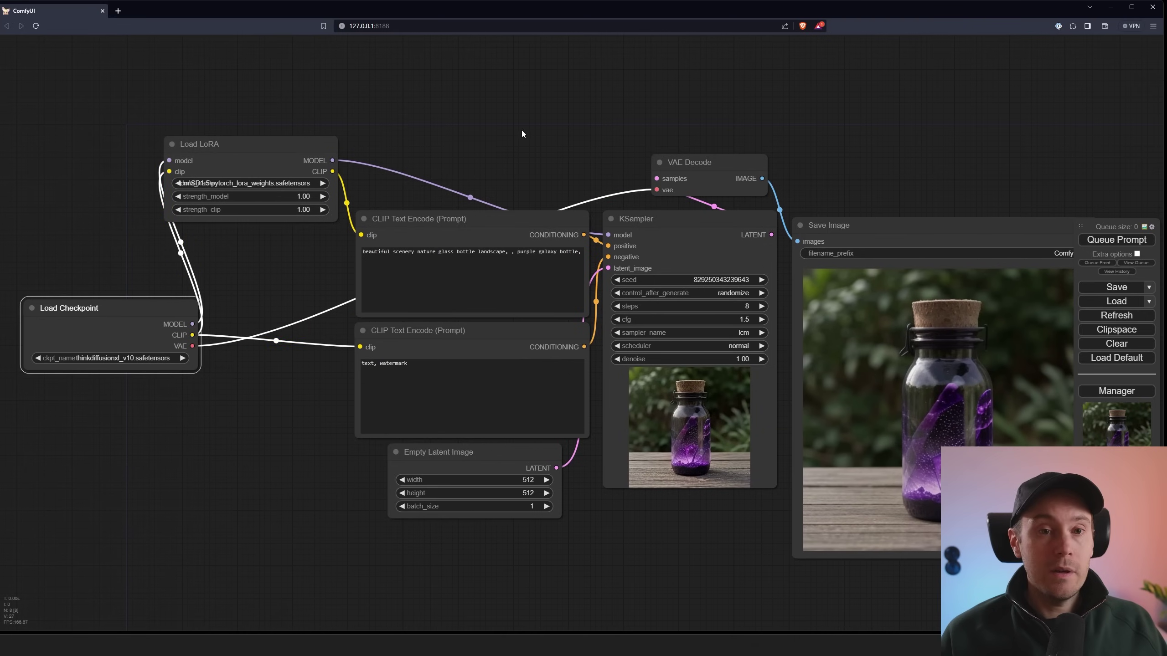
{"action": "left_click_drag", "start_coordinate": [514, 132], "coordinate": [487, 155]}
{"action": "left_click", "coordinate": [208, 205]}
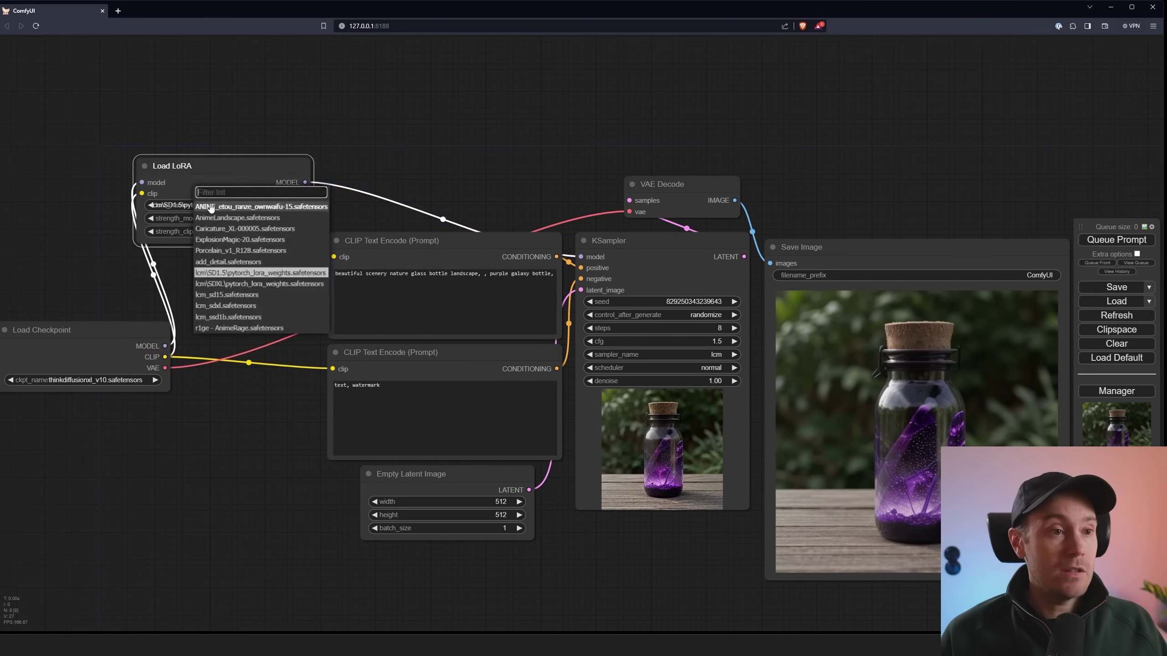
{"action": "left_click", "coordinate": [256, 287]}
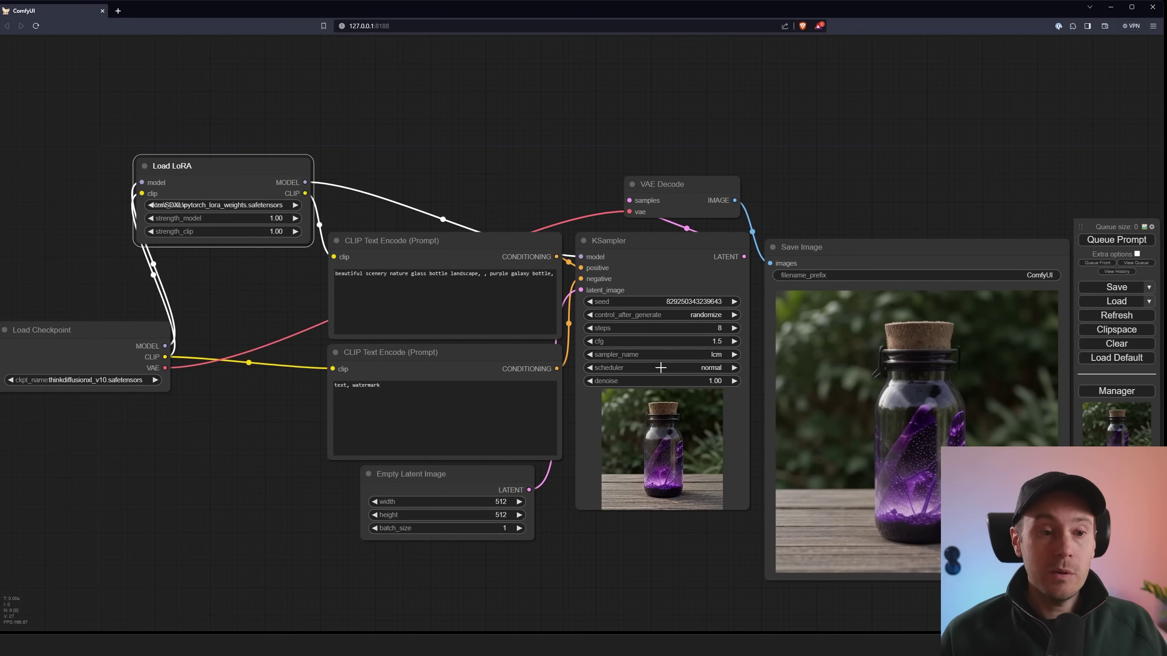
Set the latent image to 1024×1024 and queue three SDXL galaxy bottle renders.
{"action": "left_click", "coordinate": [501, 501]}
{"action": "type", "text": "1024"}
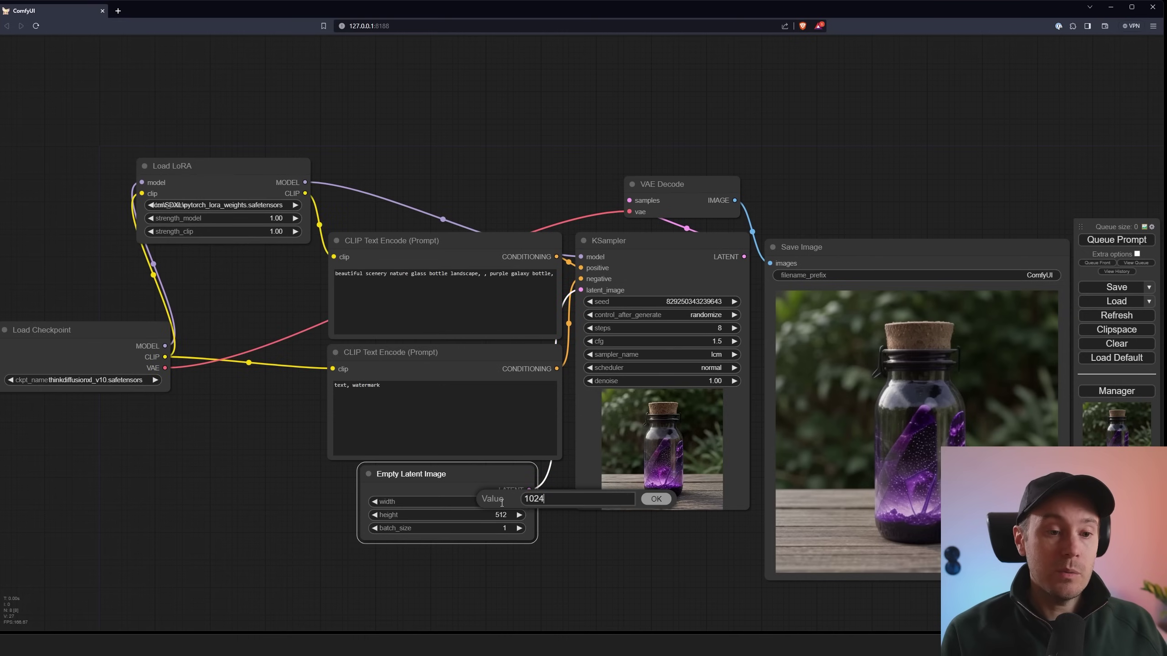
{"action": "key", "text": "Return"}
{"action": "left_click", "coordinate": [500, 514]}
{"action": "type", "text": "1024"}
{"action": "key", "text": "Return"}
{"action": "left_click_drag", "start_coordinate": [544, 492], "coordinate": [401, 500]}
{"action": "left_click", "coordinate": [1109, 240]}
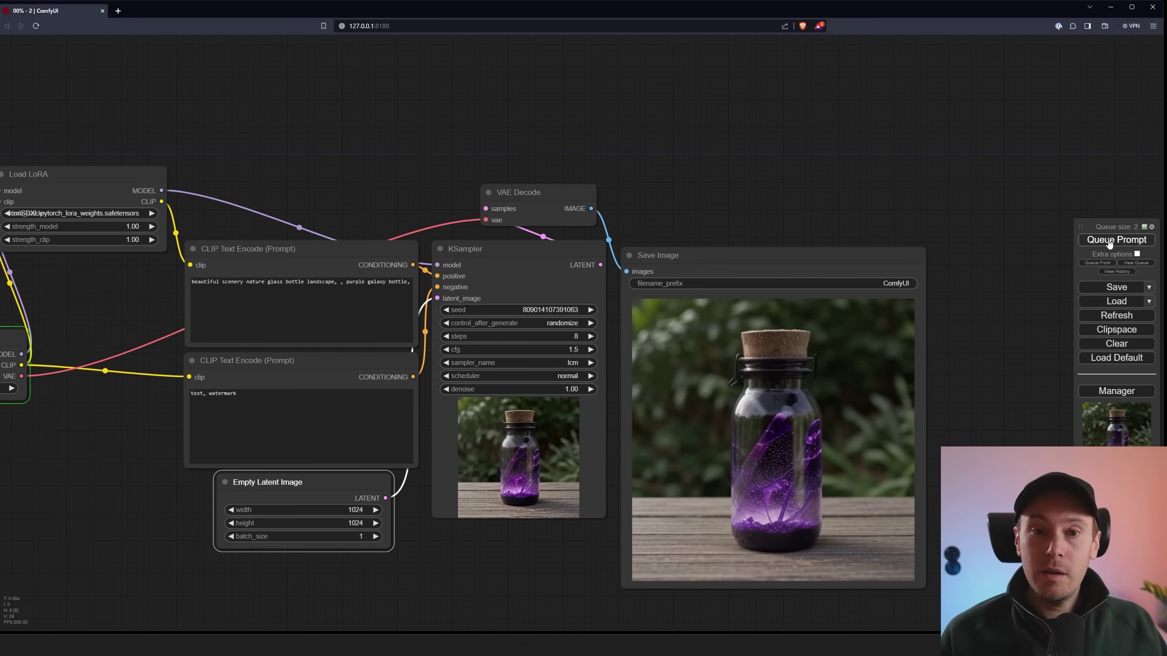
{"action": "left_click", "coordinate": [1109, 240]}
{"action": "left_click", "coordinate": [1110, 239]}
{"action": "left_click", "coordinate": [1109, 240]}
{"action": "left_click", "coordinate": [1109, 239]}
{"action": "left_click", "coordinate": [1109, 240]}
{"action": "left_click", "coordinate": [1109, 240]}
{"action": "left_click", "coordinate": [1109, 239]}
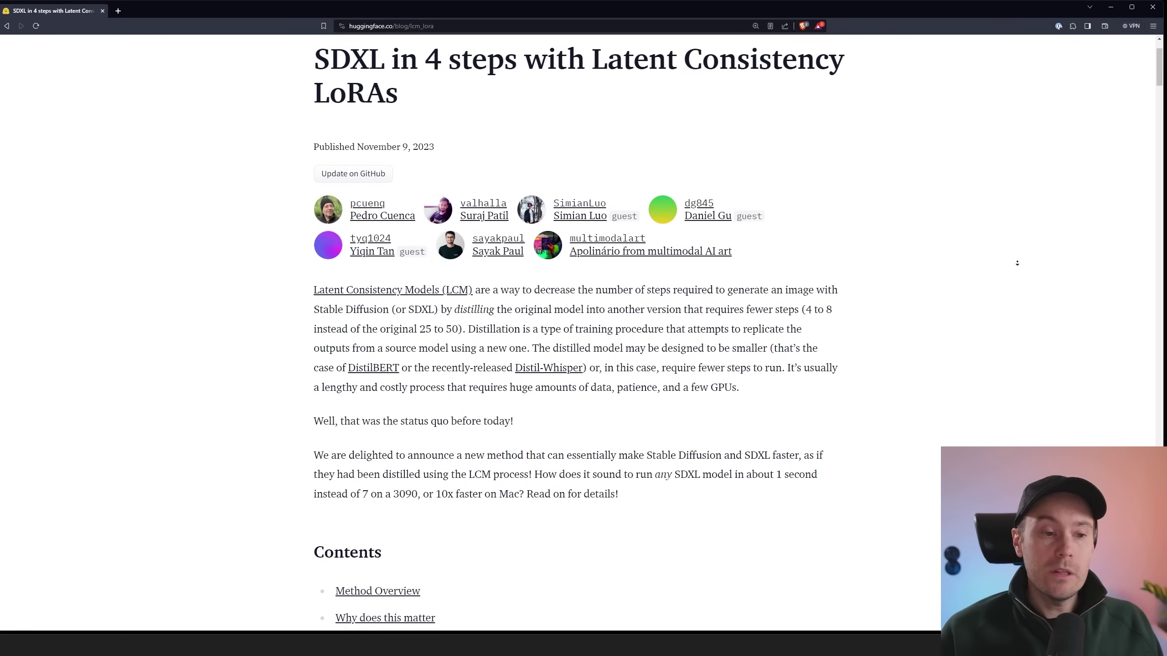
Scroll to 'Why does this matter?' and highlight the 1024x1024 speed test and real-time SDXL sentences.
{"action": "scroll", "coordinate": [1016, 263], "scroll_direction": "down", "scroll_amount": 3}
{"action": "scroll", "coordinate": [1017, 263], "scroll_direction": "down", "scroll_amount": 3}
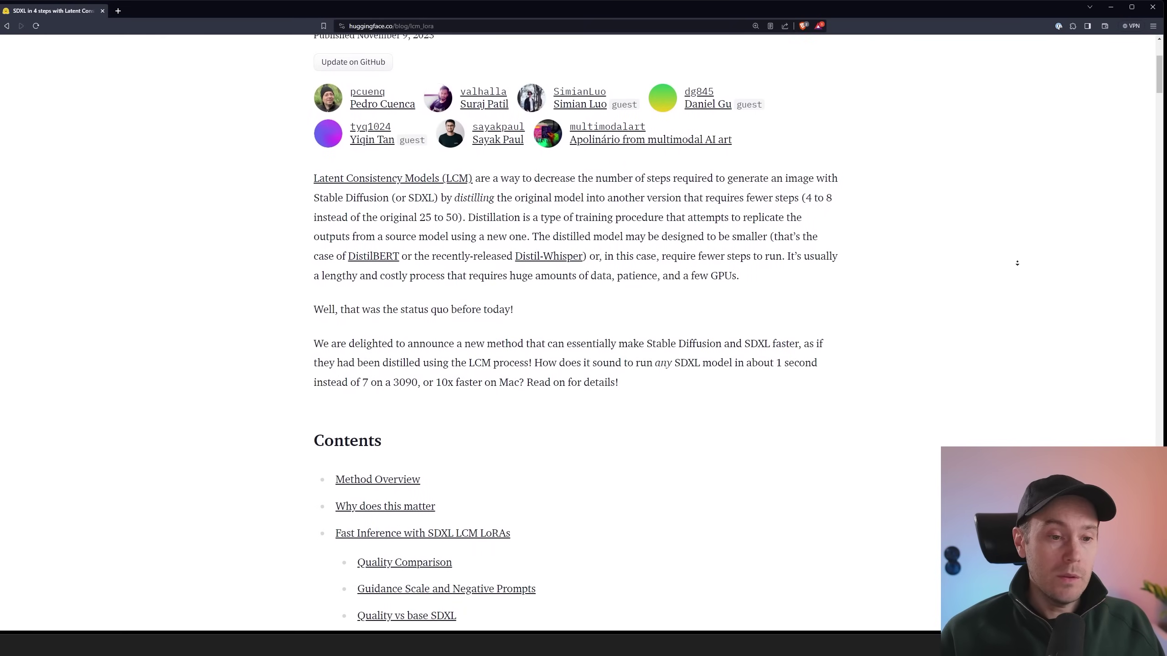
{"action": "scroll", "coordinate": [1016, 263], "scroll_direction": "down", "scroll_amount": 3}
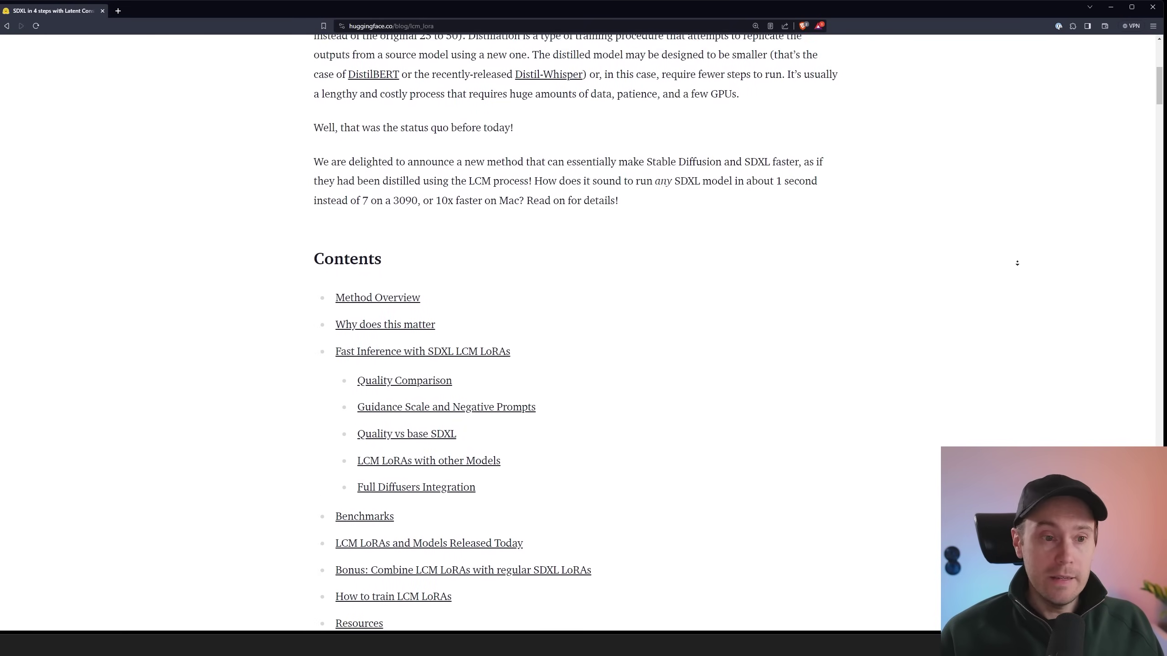
{"action": "scroll", "coordinate": [1016, 263], "scroll_direction": "down", "scroll_amount": 3}
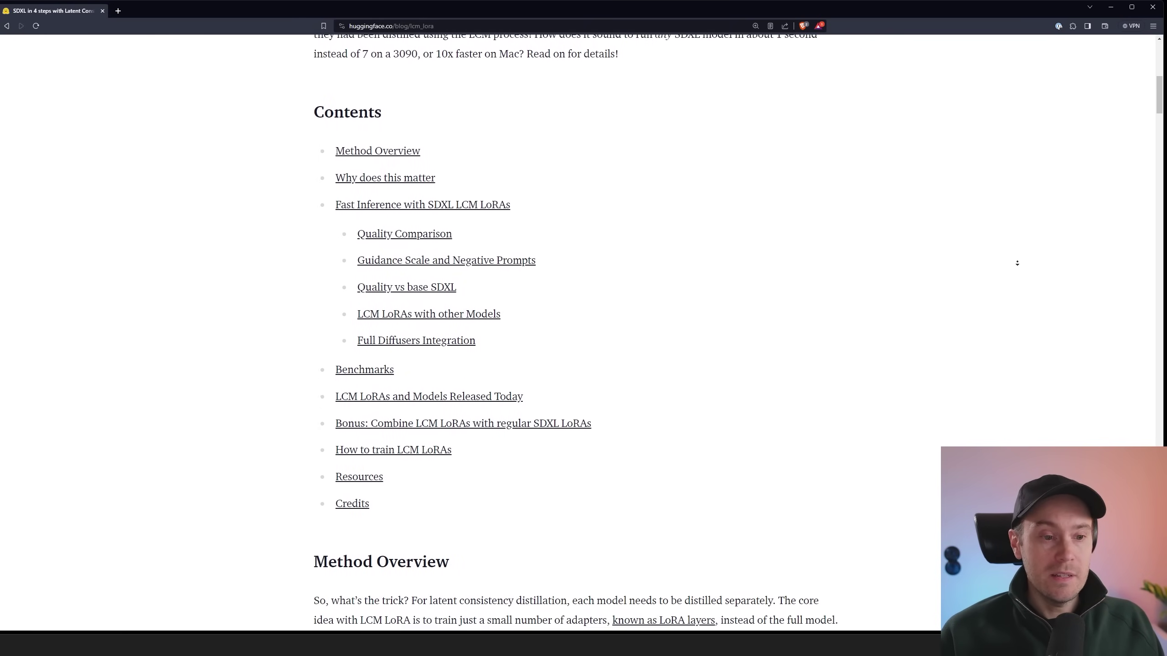
{"action": "scroll", "coordinate": [1016, 263], "scroll_direction": "down", "scroll_amount": 3}
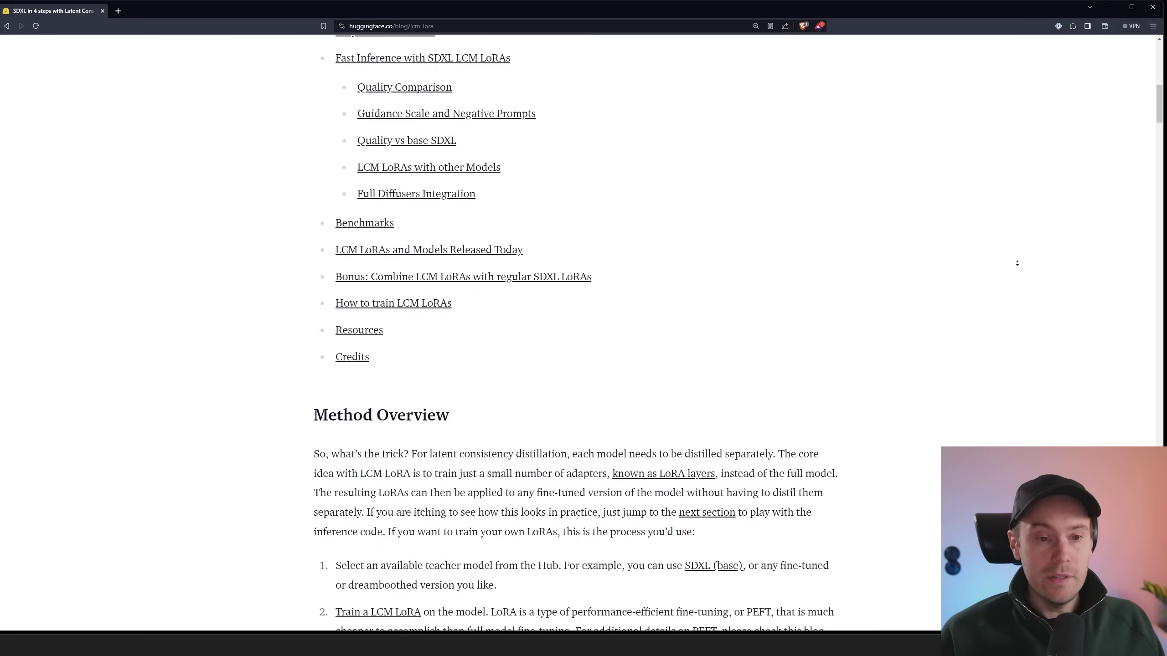
{"action": "scroll", "coordinate": [1016, 263], "scroll_direction": "down", "scroll_amount": 3}
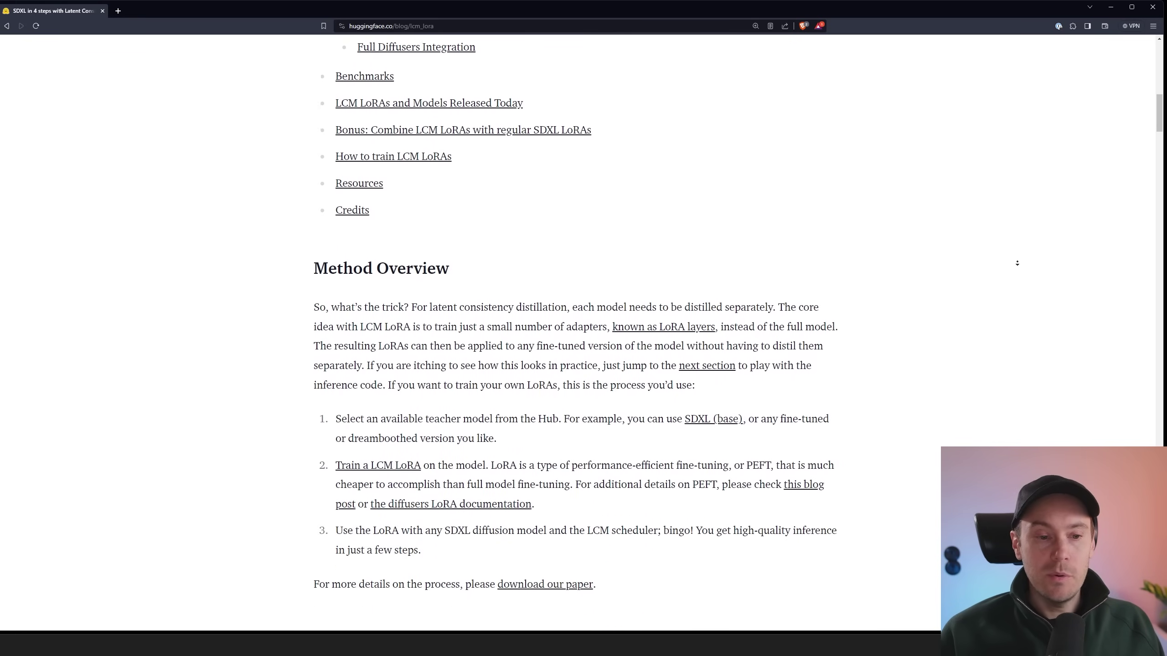
{"action": "scroll", "coordinate": [1017, 263], "scroll_direction": "down", "scroll_amount": 3}
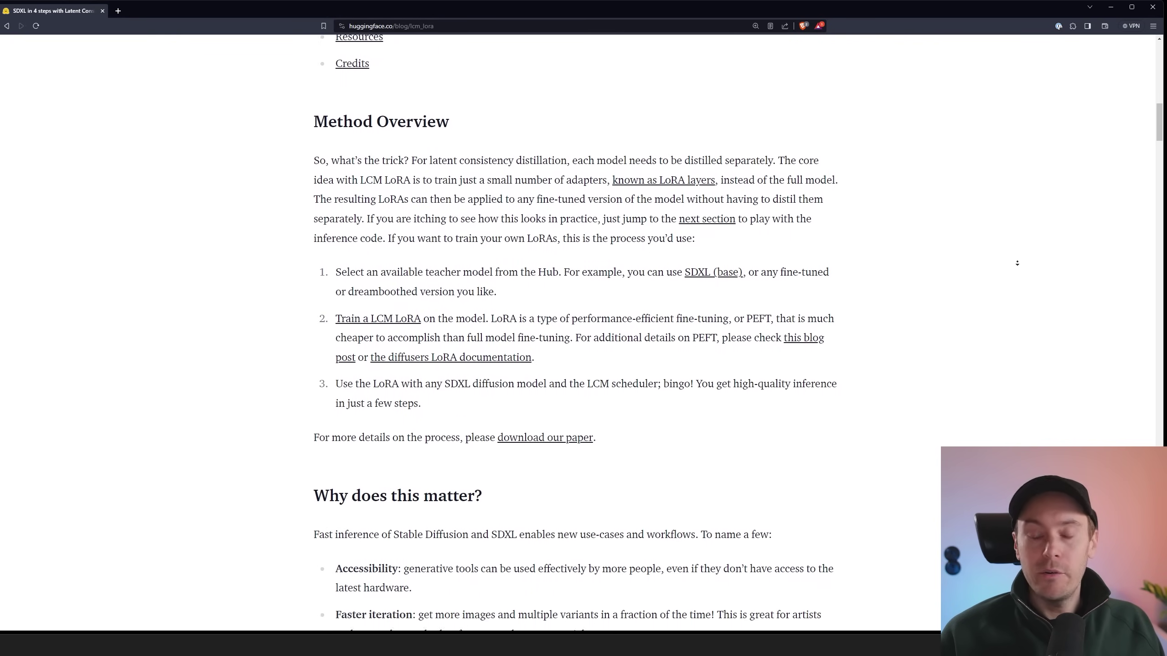
{"action": "scroll", "coordinate": [1017, 263], "scroll_direction": "down", "scroll_amount": 6}
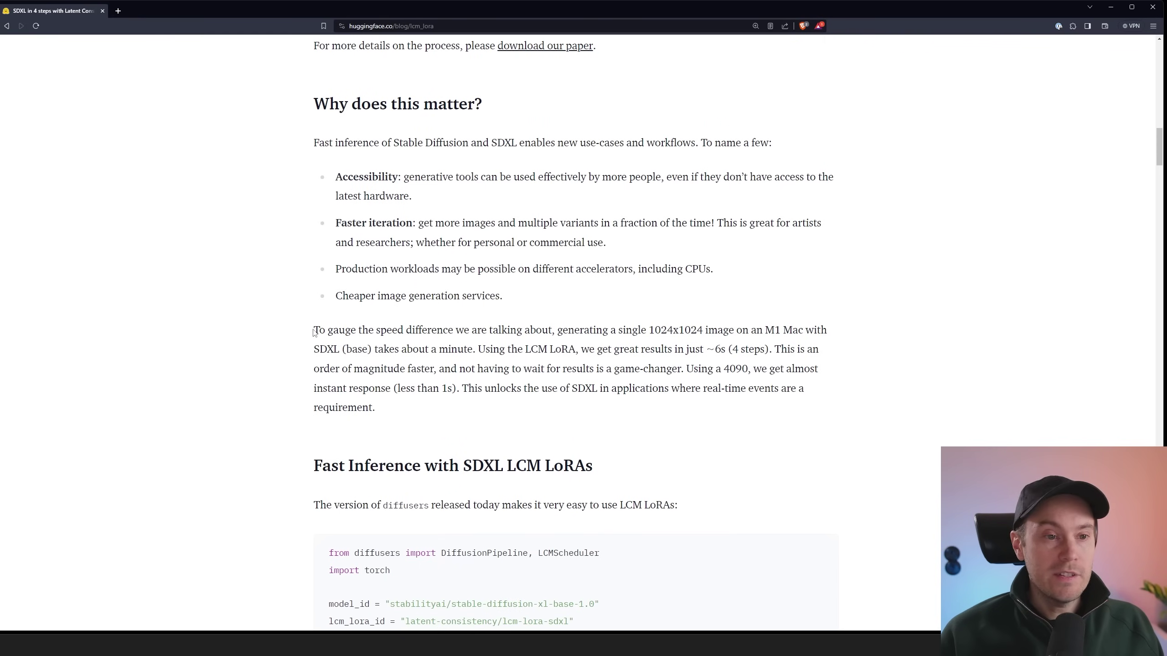
{"action": "left_click_drag", "start_coordinate": [407, 331], "coordinate": [755, 352]}
{"action": "left_click_drag", "start_coordinate": [684, 370], "coordinate": [623, 408]}
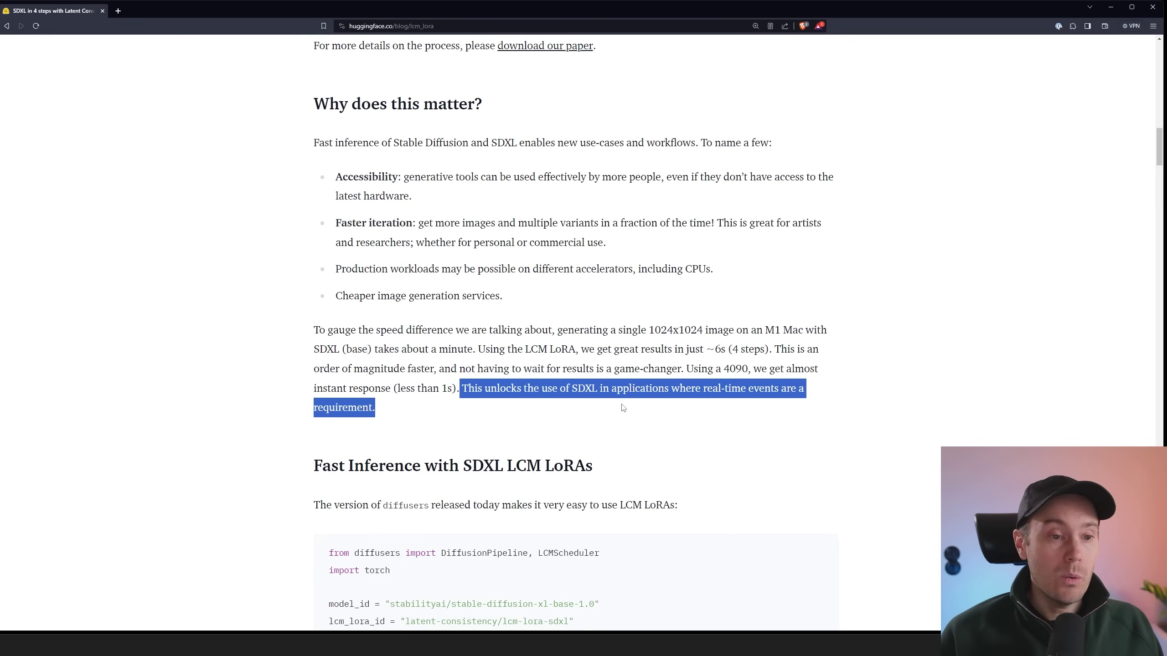
{"action": "left_click", "coordinate": [723, 417]}
Scroll past the SDXL code example and old-man image to the 1-to-8-step portrait grid.
{"action": "scroll", "coordinate": [850, 338], "scroll_direction": "down", "scroll_amount": 4}
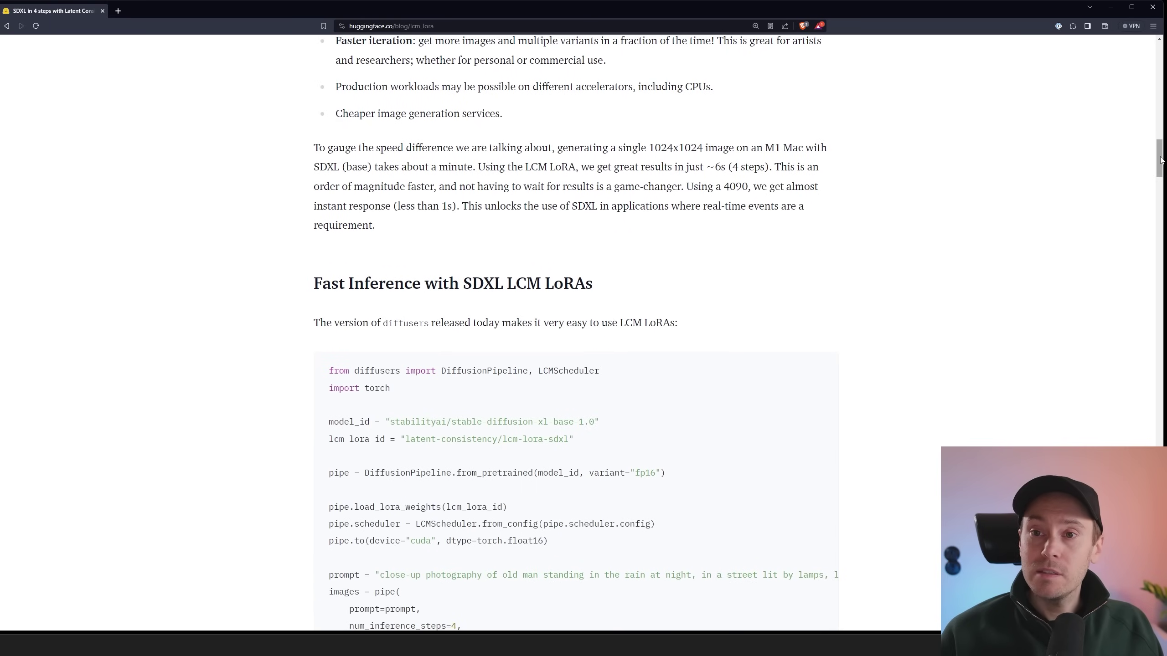
{"action": "scroll", "coordinate": [1161, 159], "scroll_direction": "down", "scroll_amount": 3}
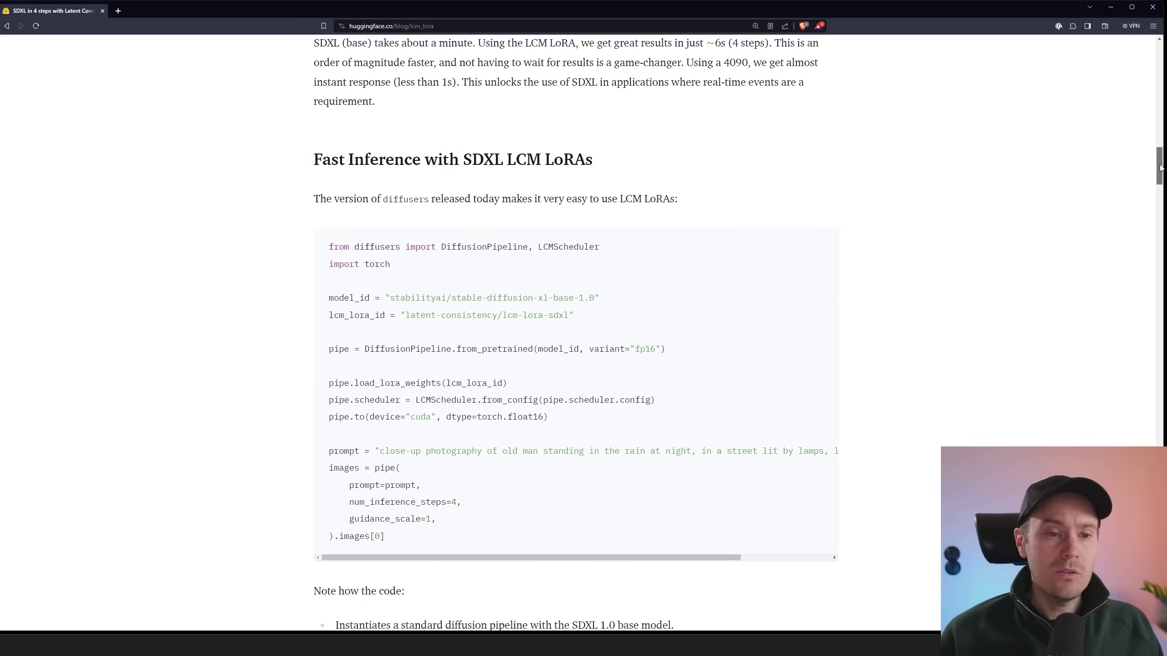
{"action": "scroll", "coordinate": [1027, 202], "scroll_direction": "down", "scroll_amount": 2}
{"action": "scroll", "coordinate": [1026, 211], "scroll_direction": "down", "scroll_amount": 3}
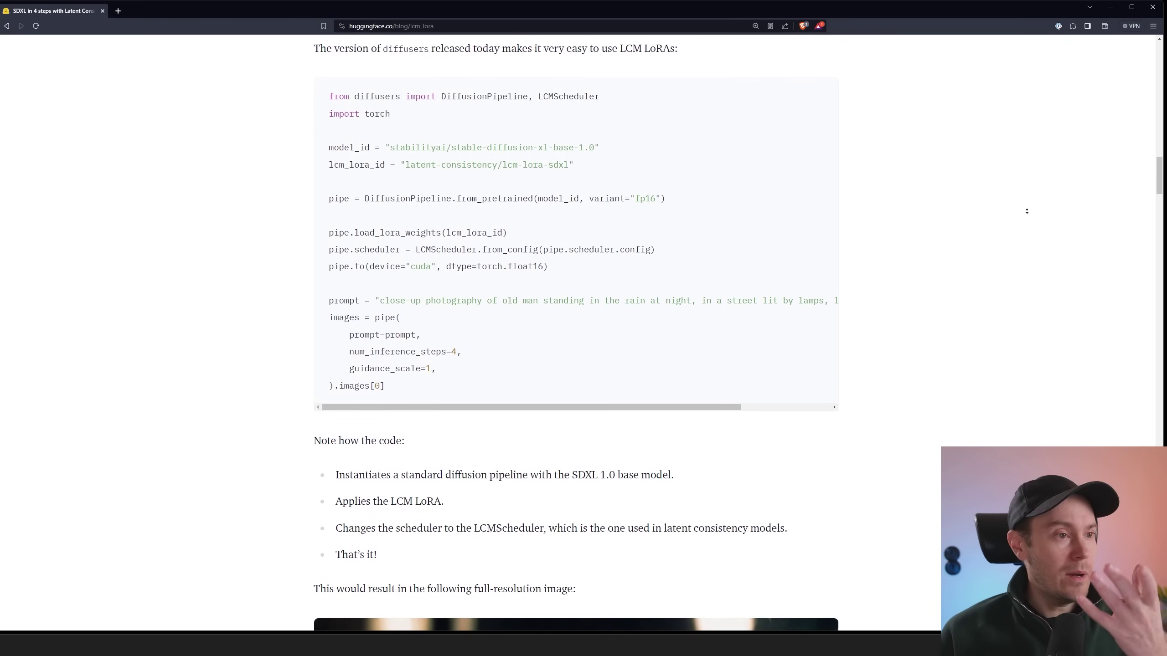
{"action": "scroll", "coordinate": [1027, 211], "scroll_direction": "down", "scroll_amount": 4}
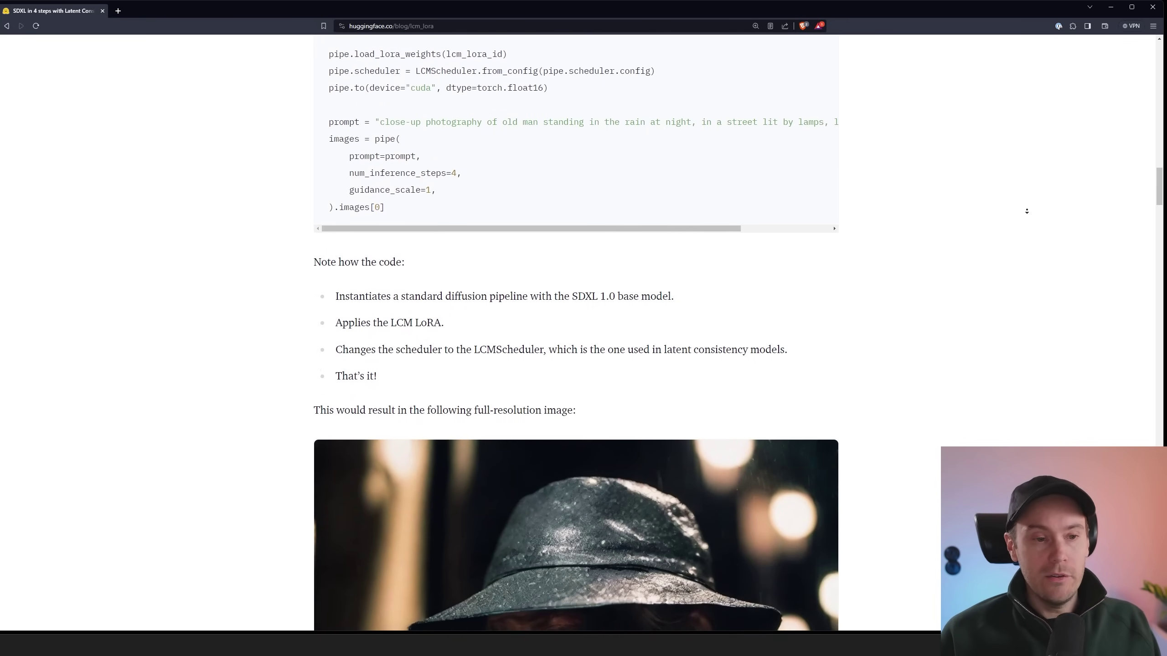
{"action": "scroll", "coordinate": [1027, 211], "scroll_direction": "down", "scroll_amount": 3}
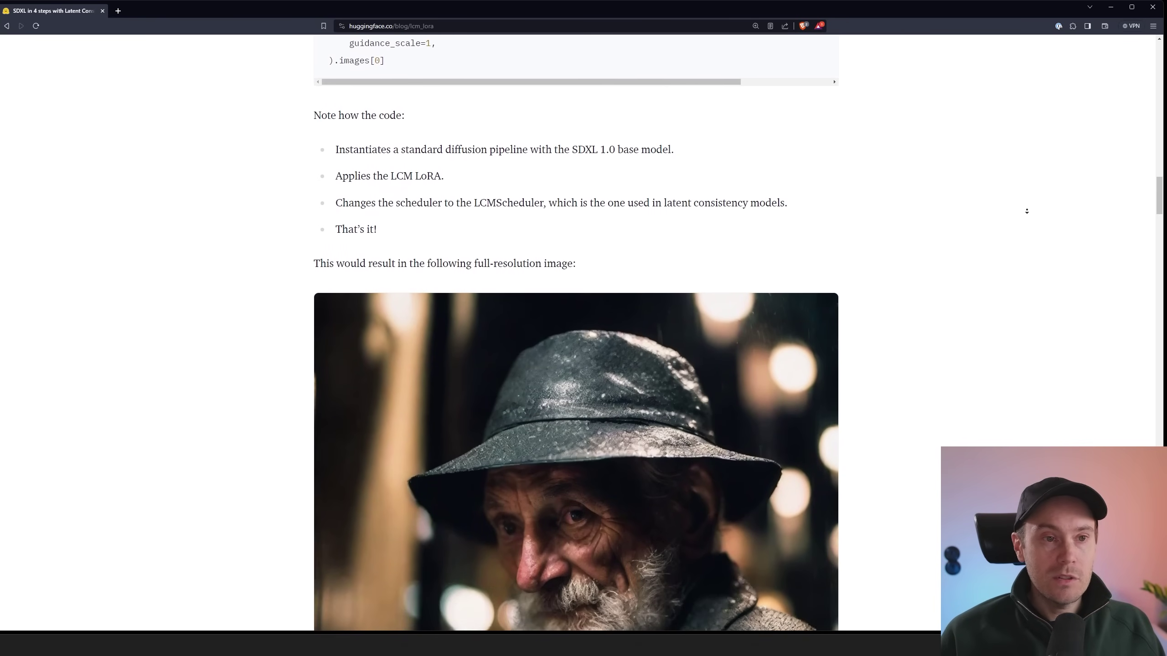
{"action": "scroll", "coordinate": [1027, 211], "scroll_direction": "down", "scroll_amount": 20}
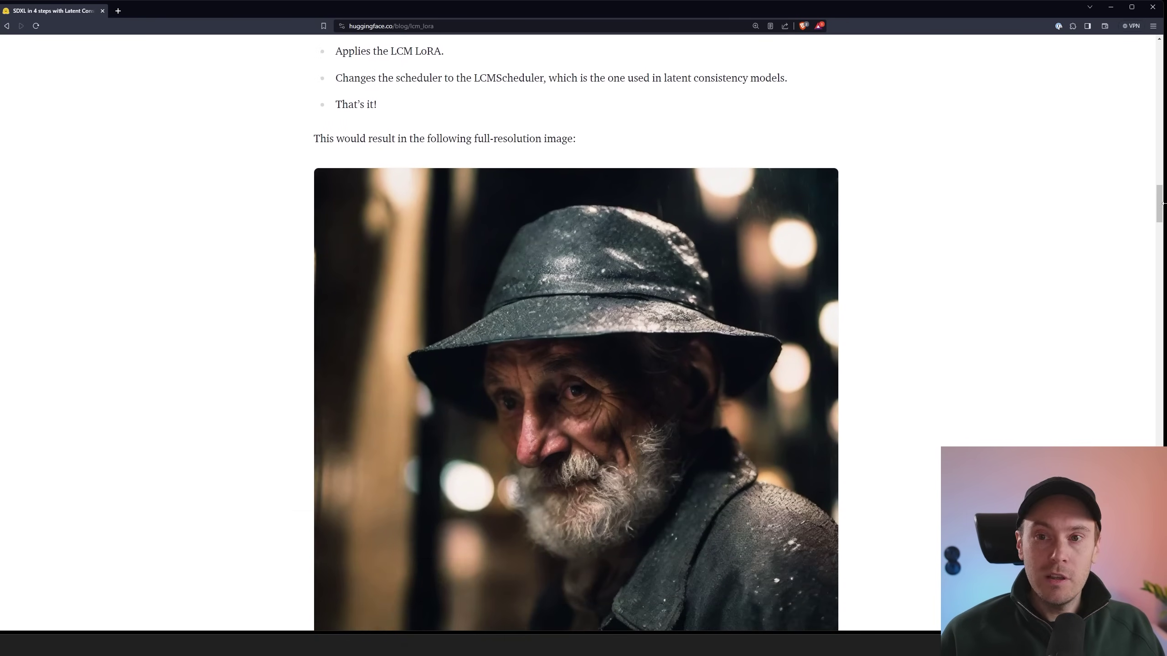
{"action": "scroll", "coordinate": [986, 268], "scroll_direction": "up", "scroll_amount": 3, "text": "ctrl"}
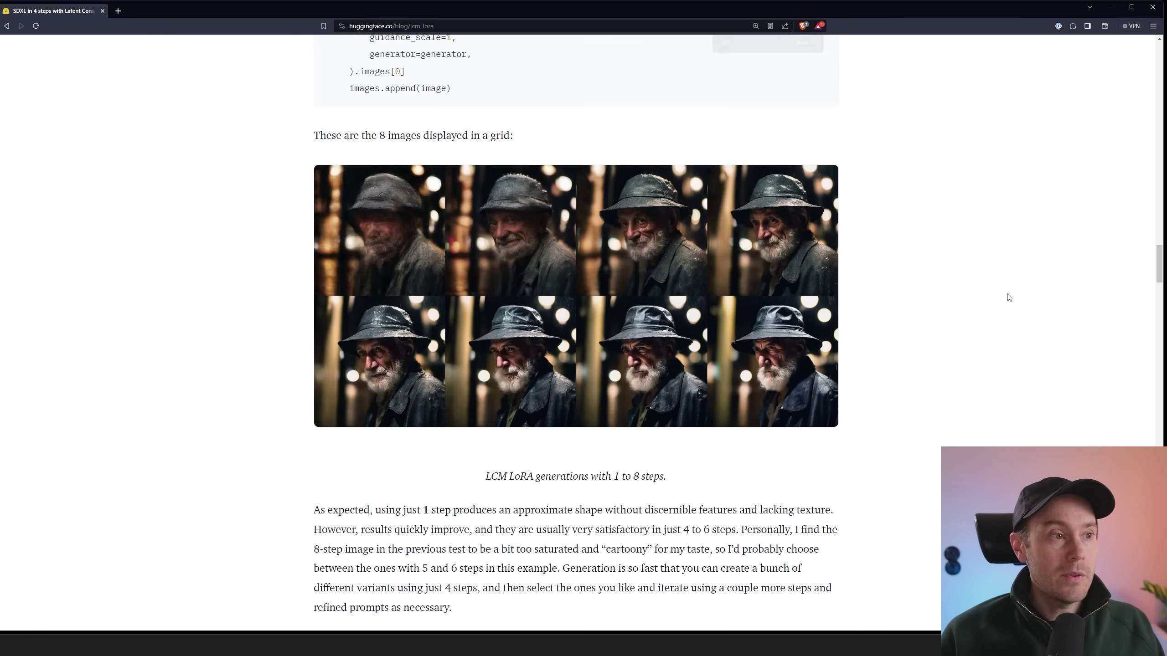
{"action": "scroll", "coordinate": [376, 209], "scroll_direction": "down", "scroll_amount": 3}
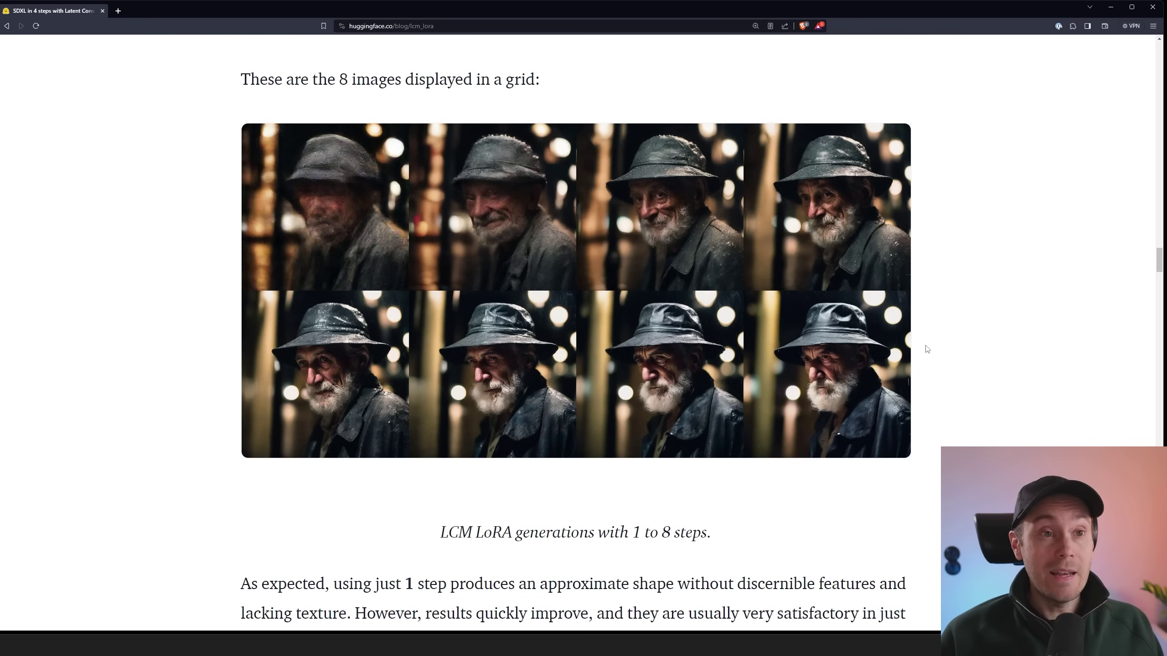
Readjust page zoom, scroll to Guidance Scale, and highlight the note that larger values don't work.
{"action": "key", "text": "ctrl+minus"}
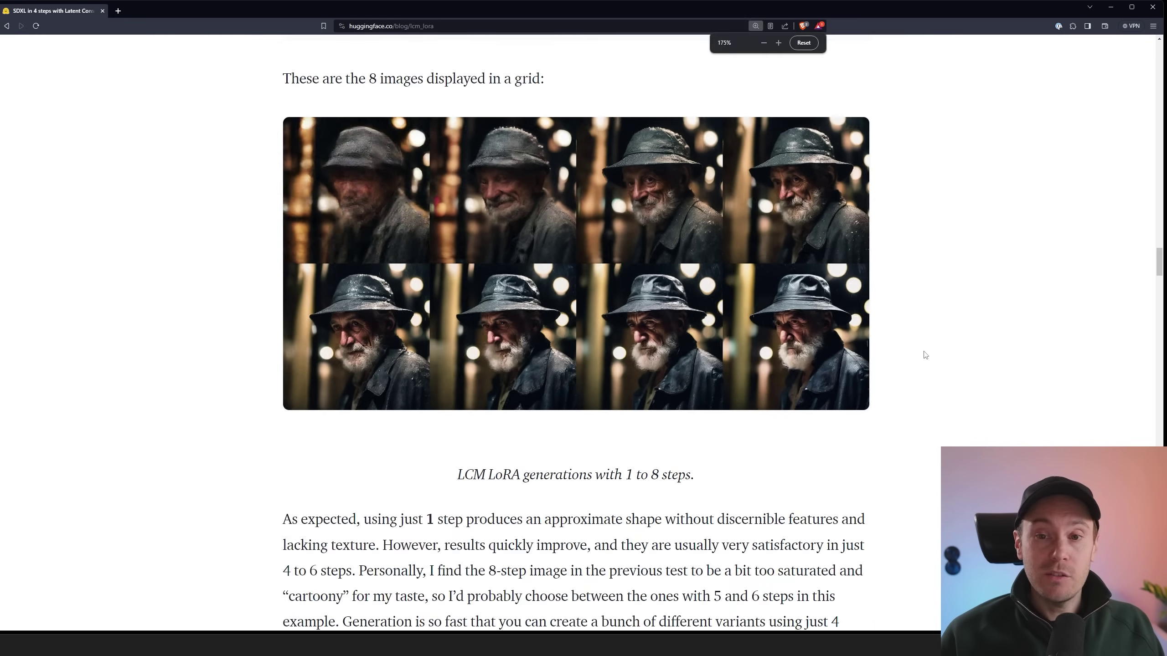
{"action": "key", "text": "ctrl+plus"}
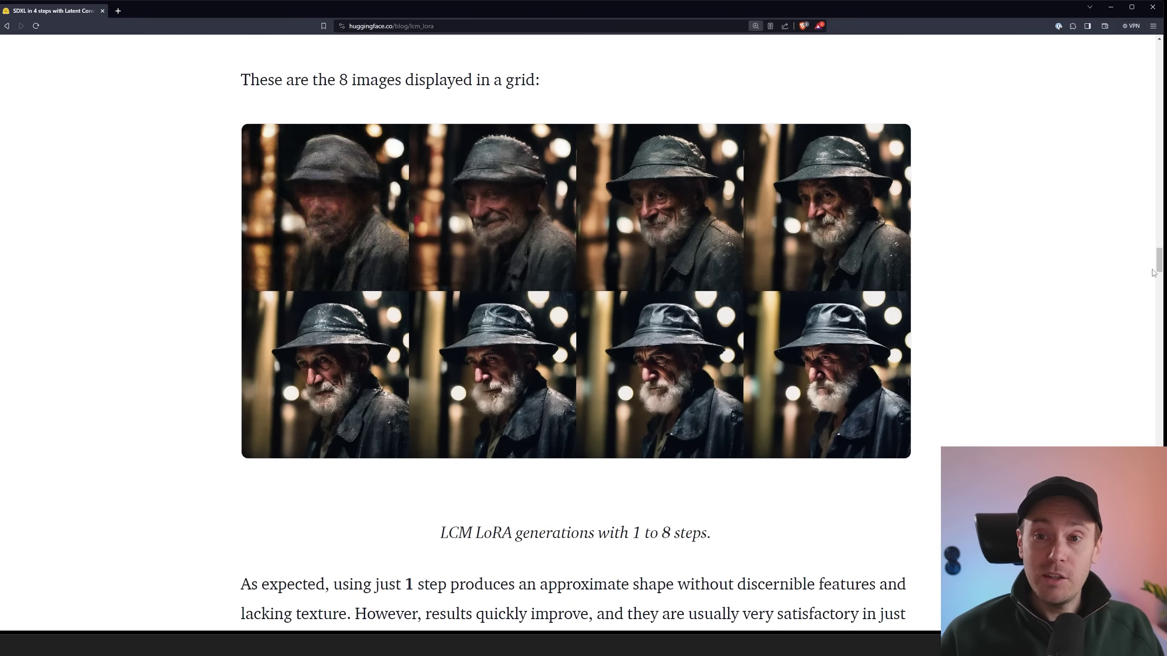
{"action": "scroll", "coordinate": [1067, 352], "scroll_direction": "down", "scroll_amount": 1}
{"action": "scroll", "coordinate": [1061, 344], "scroll_direction": "down", "scroll_amount": 5}
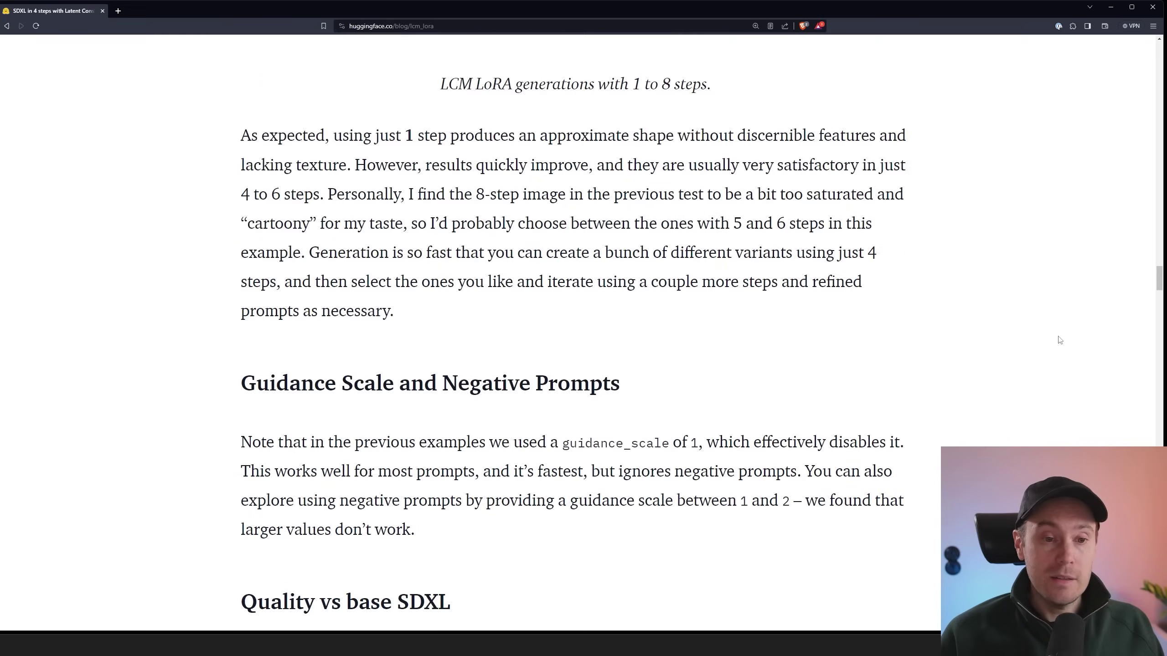
{"action": "scroll", "coordinate": [873, 285], "scroll_direction": "down", "scroll_amount": 3}
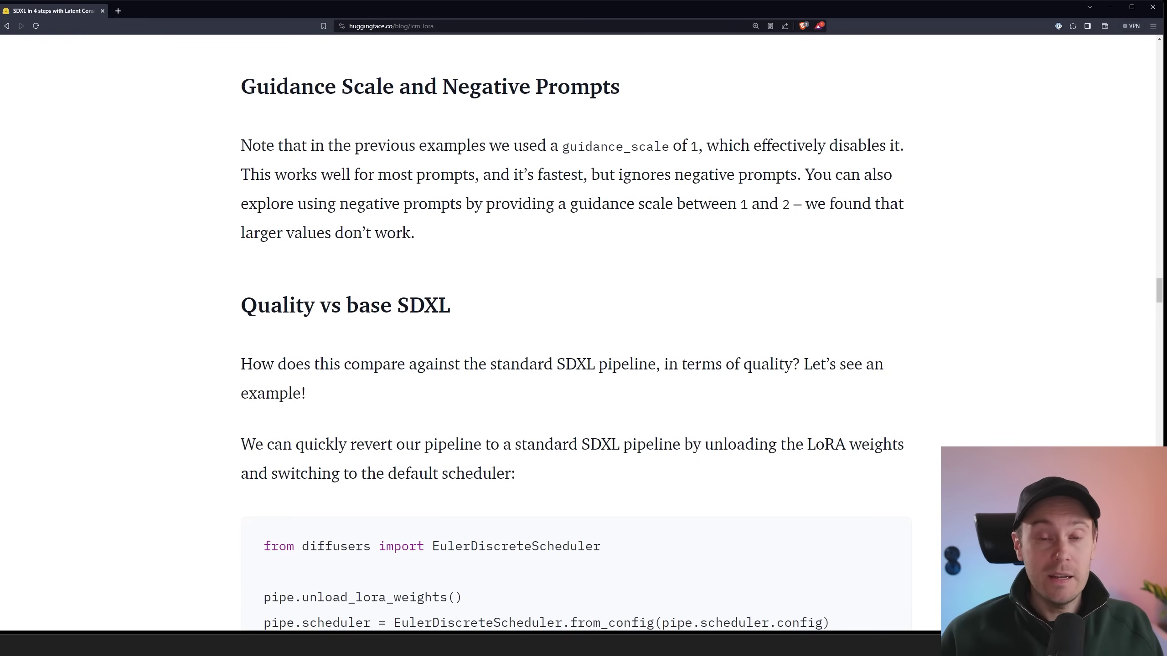
{"action": "left_click_drag", "start_coordinate": [811, 204], "coordinate": [415, 232]}
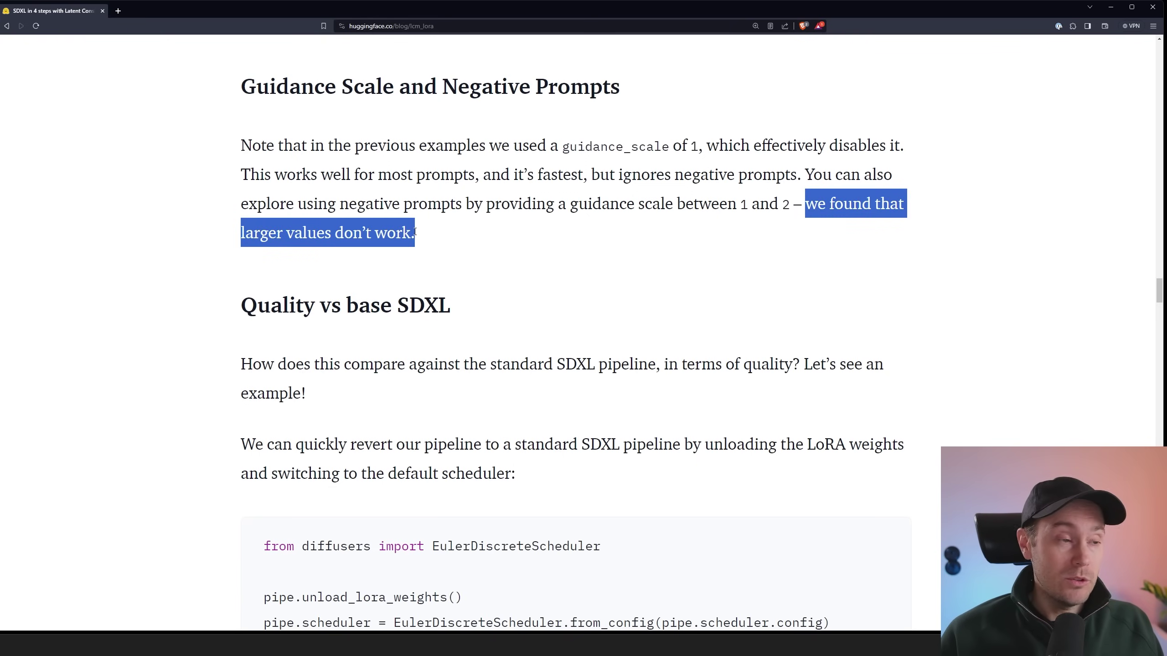
{"action": "left_click", "coordinate": [552, 290]}
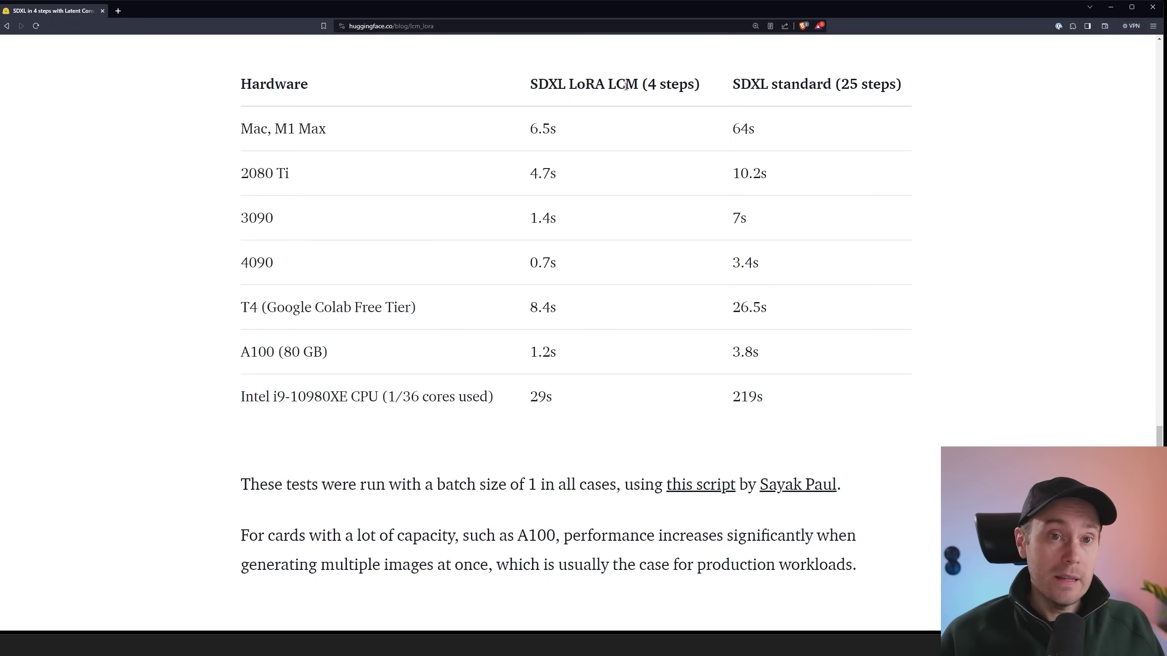
Highlight the LCM column heading, then Mac M1 Max (6.5s vs 64s) and 2080 Ti (4.7s vs 10.2s) times.
{"action": "left_click_drag", "start_coordinate": [541, 84], "coordinate": [880, 86]}
{"action": "left_click", "coordinate": [897, 88]}
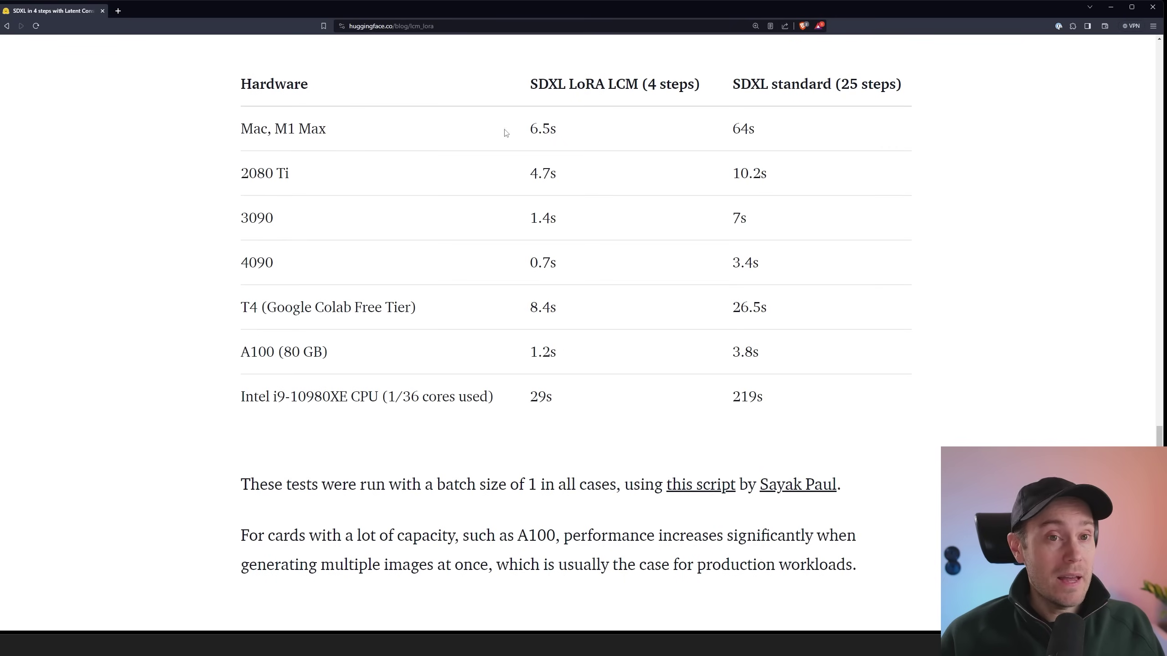
{"action": "left_click_drag", "start_coordinate": [551, 130], "coordinate": [529, 130]}
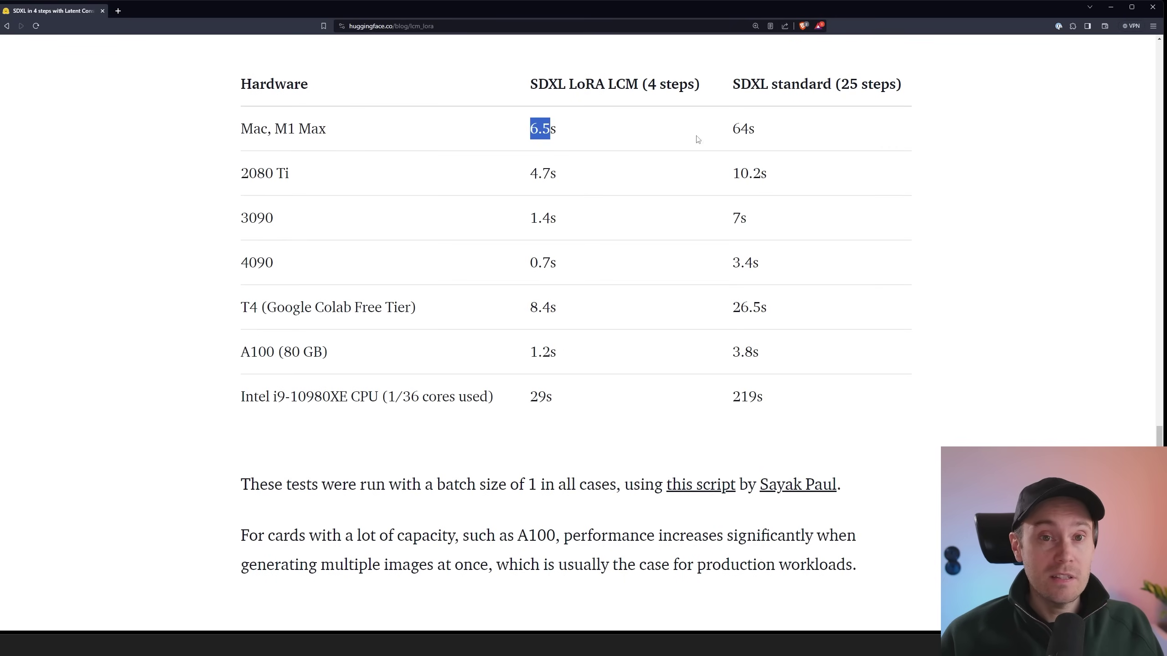
{"action": "left_click_drag", "start_coordinate": [759, 134], "coordinate": [730, 135]}
{"action": "left_click", "coordinate": [726, 136]}
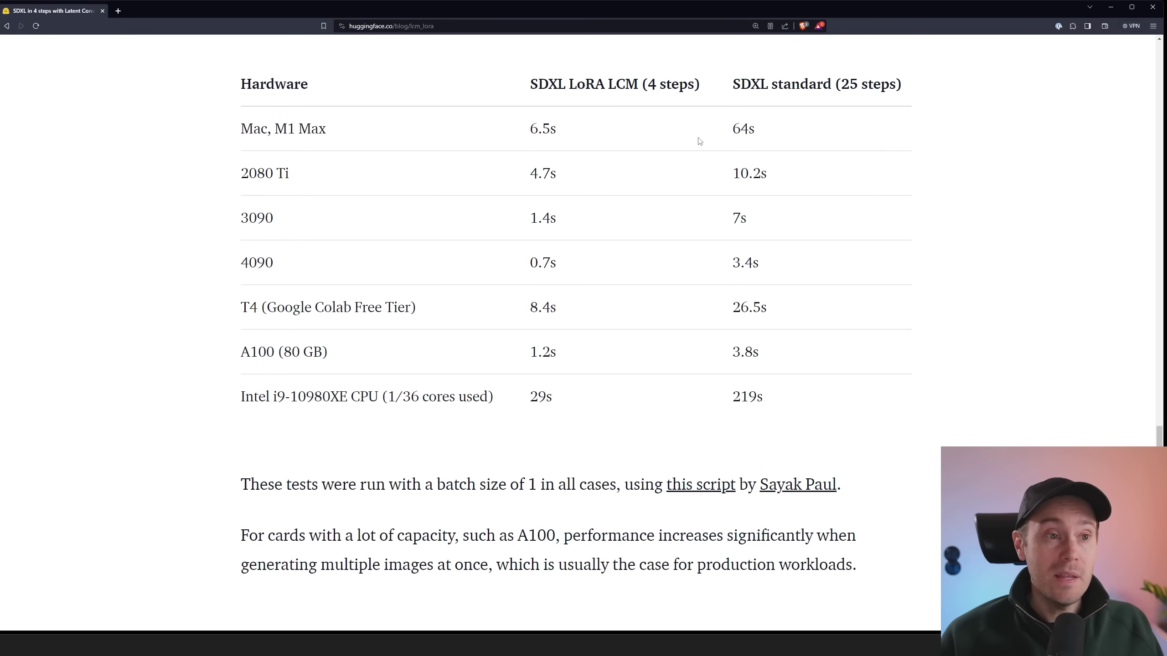
{"action": "left_click_drag", "start_coordinate": [551, 175], "coordinate": [530, 175]}
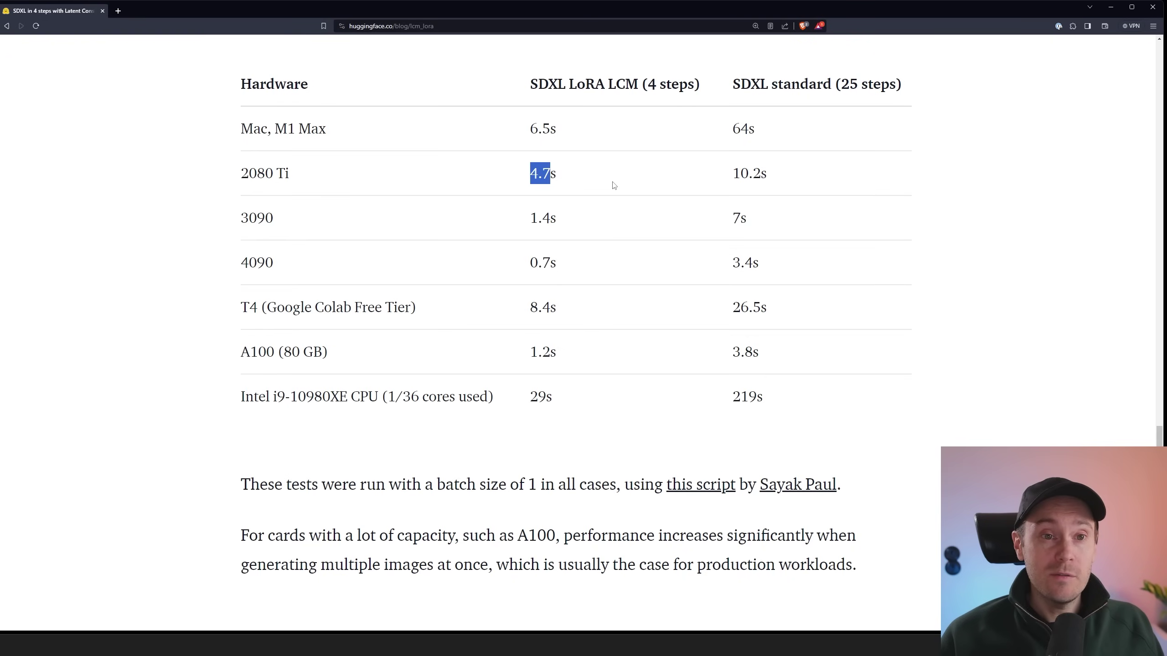
{"action": "left_click_drag", "start_coordinate": [766, 174], "coordinate": [732, 175]}
{"action": "left_click", "coordinate": [311, 232]}
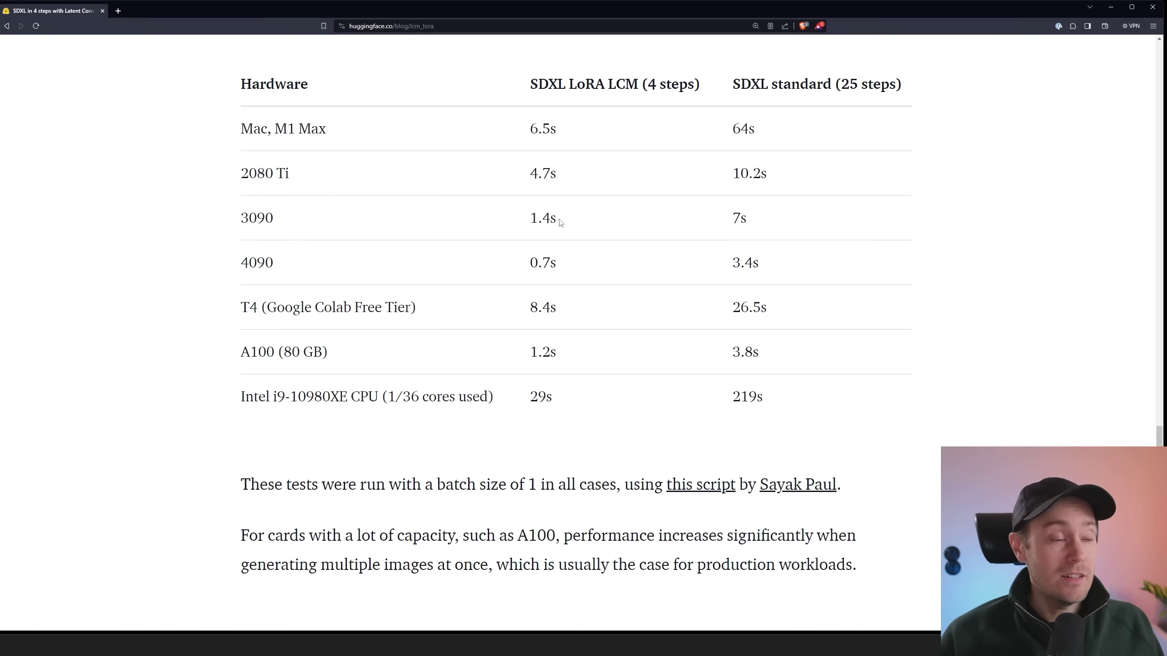
Compare the 3090 (1.4s vs 7s) and 4090 (0.7s vs 3.4s) LCM versus standard timings.
{"action": "left_click_drag", "start_coordinate": [561, 222], "coordinate": [529, 221]}
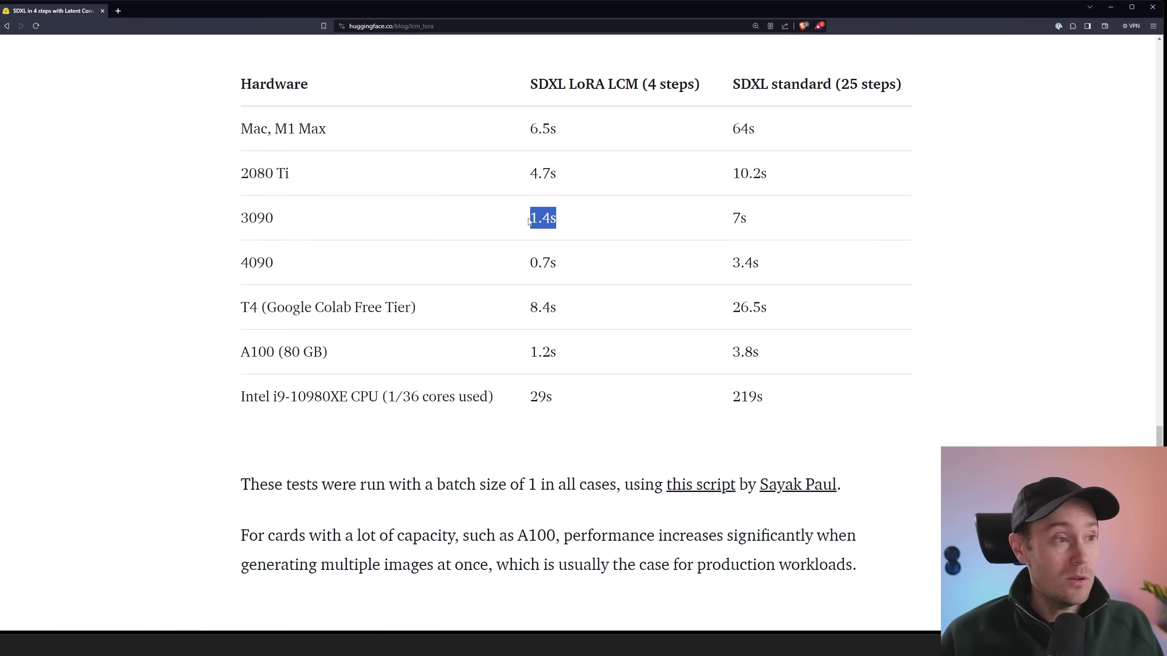
{"action": "left_click_drag", "start_coordinate": [753, 222], "coordinate": [728, 222]}
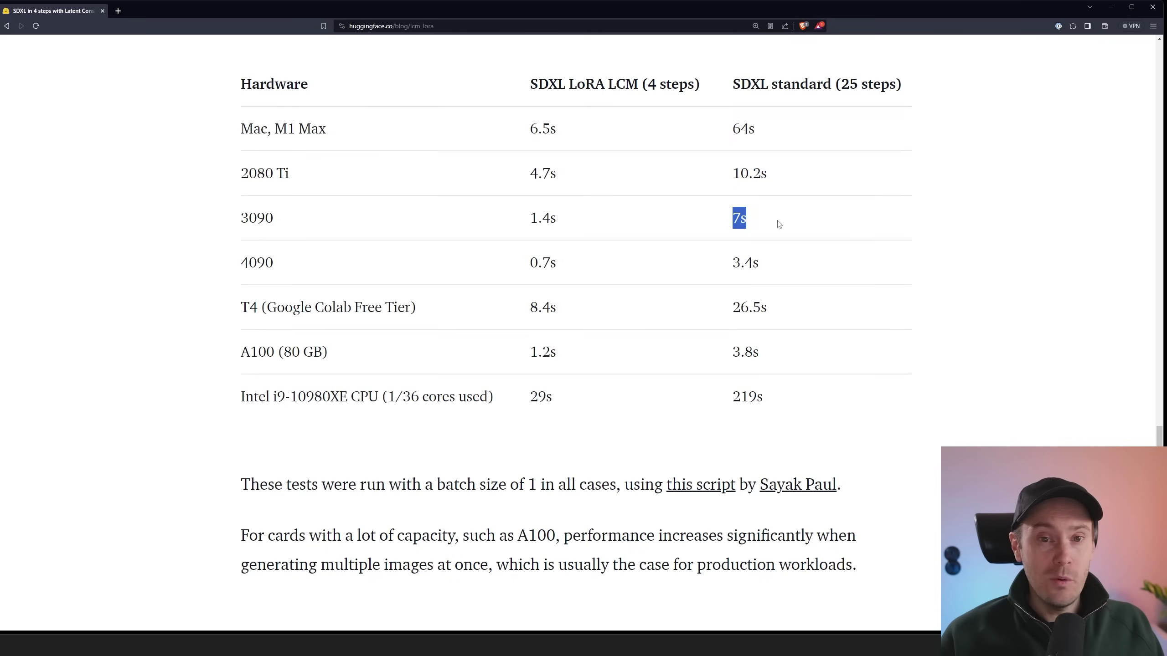
{"action": "left_click", "coordinate": [765, 227]}
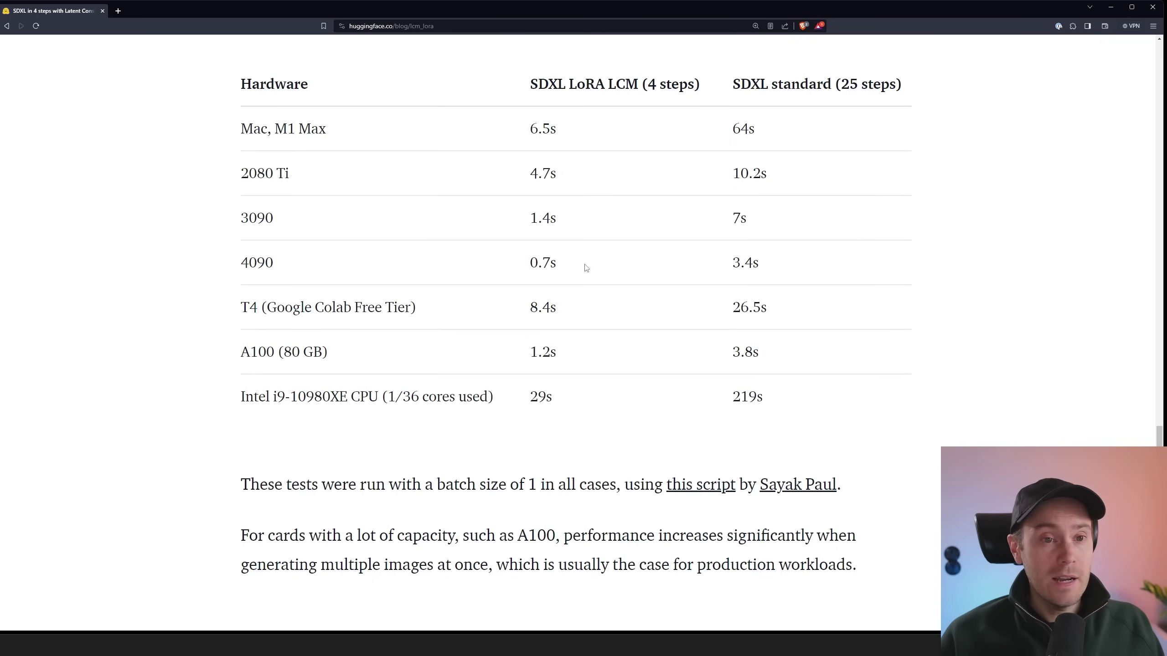
{"action": "left_click_drag", "start_coordinate": [557, 263], "coordinate": [532, 262]}
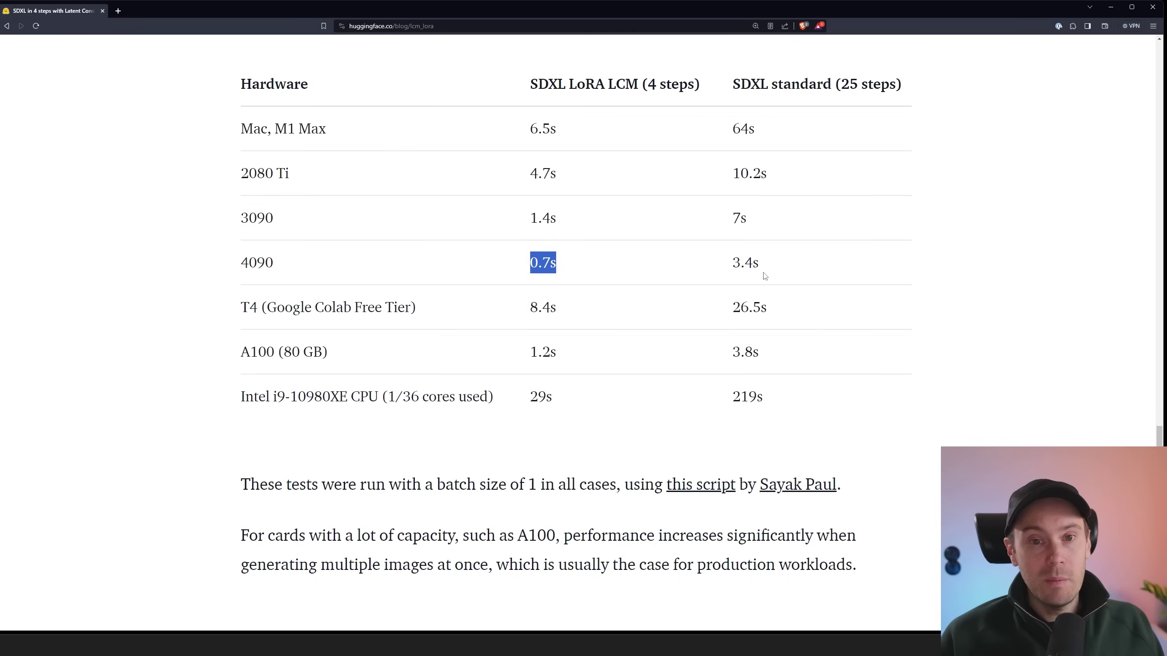
{"action": "left_click_drag", "start_coordinate": [764, 275], "coordinate": [716, 265]}
{"action": "left_click", "coordinate": [825, 279]}
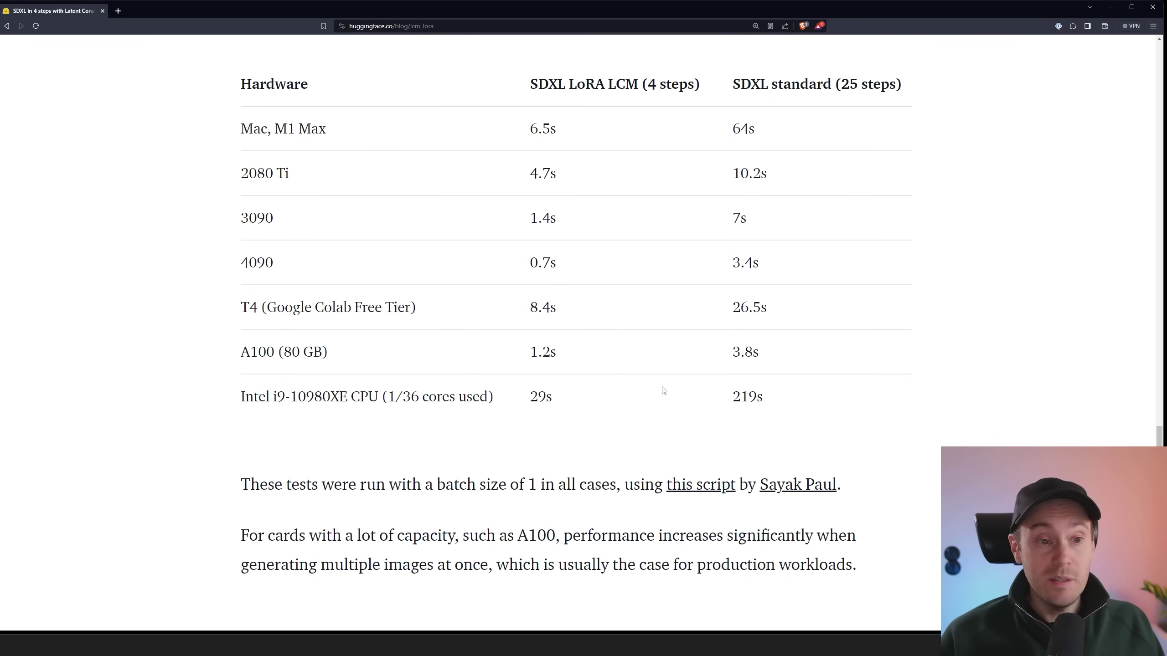
Point out the Intel CPU row, its 1/36 cores note, and 29s versus 219s times.
{"action": "left_click_drag", "start_coordinate": [240, 401], "coordinate": [418, 396]}
{"action": "left_click", "coordinate": [321, 396]}
{"action": "left_click", "coordinate": [367, 399]}
{"action": "left_click", "coordinate": [446, 402]}
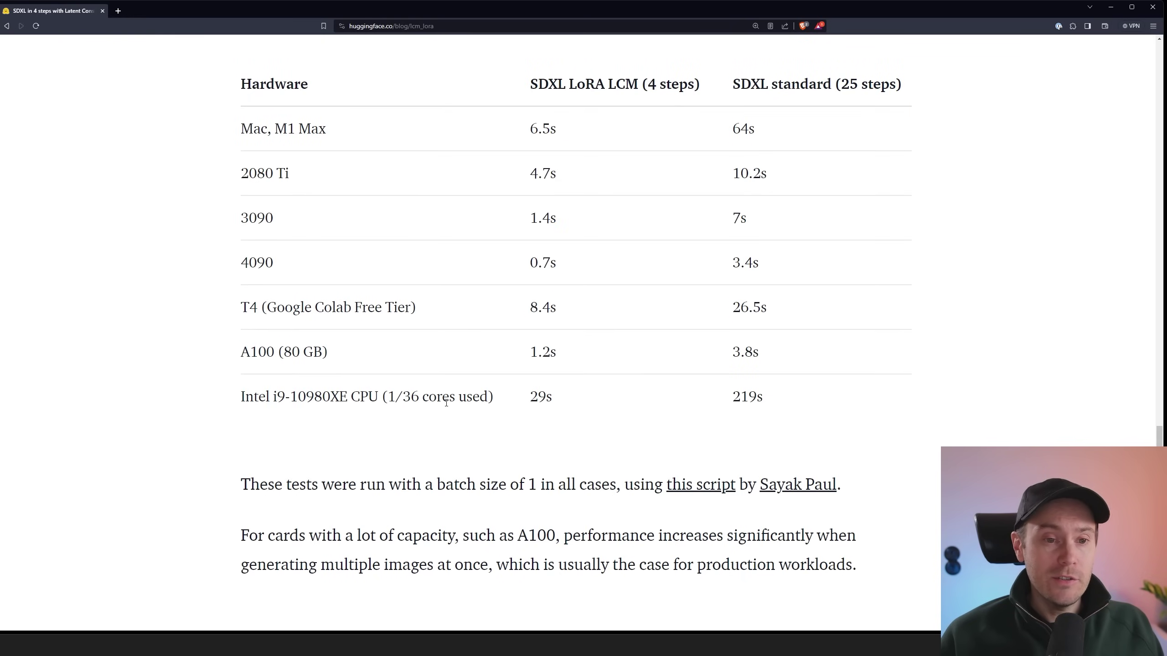
{"action": "left_click_drag", "start_coordinate": [556, 403], "coordinate": [527, 397]}
{"action": "left_click", "coordinate": [539, 398]}
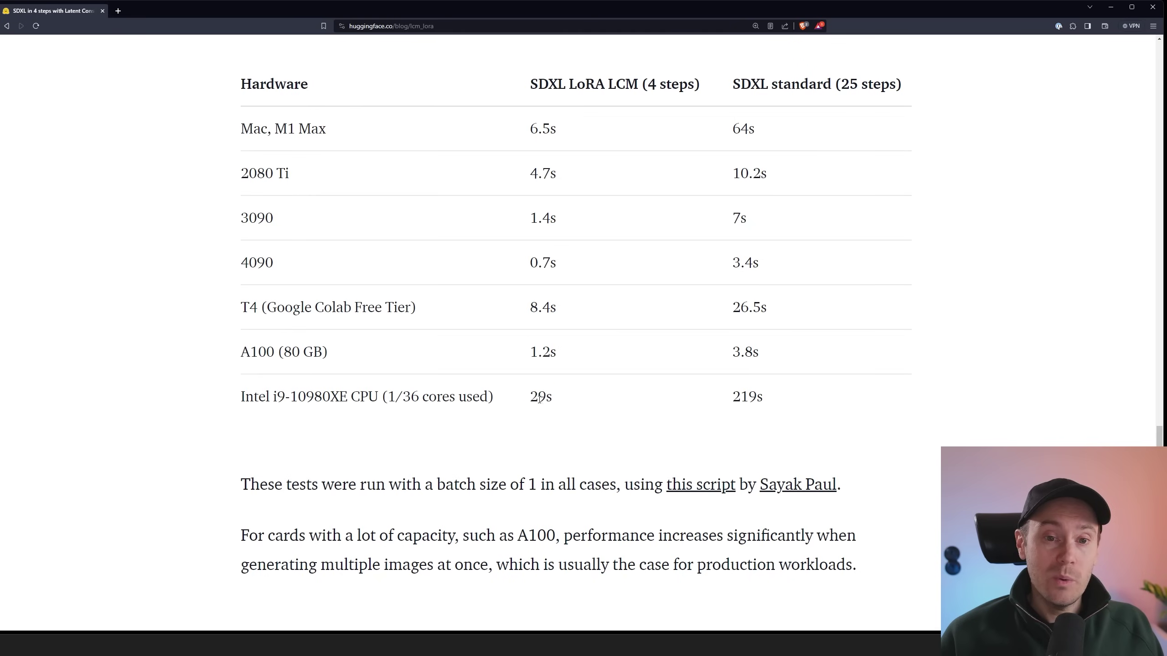
{"action": "left_click_drag", "start_coordinate": [734, 396], "coordinate": [760, 398]}
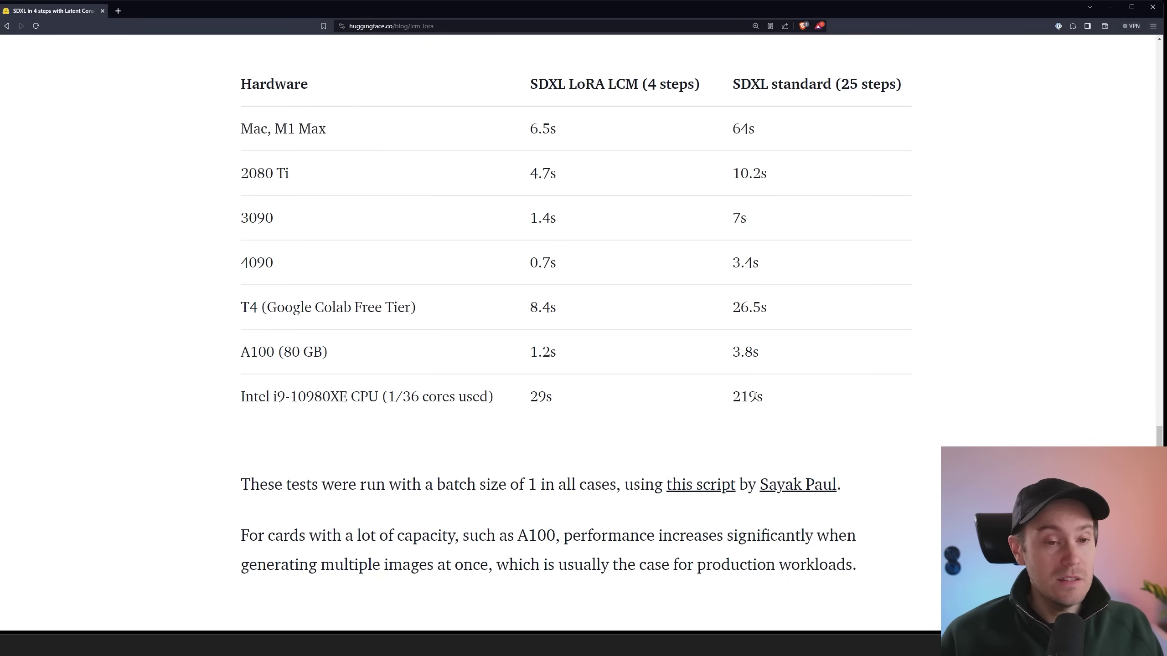